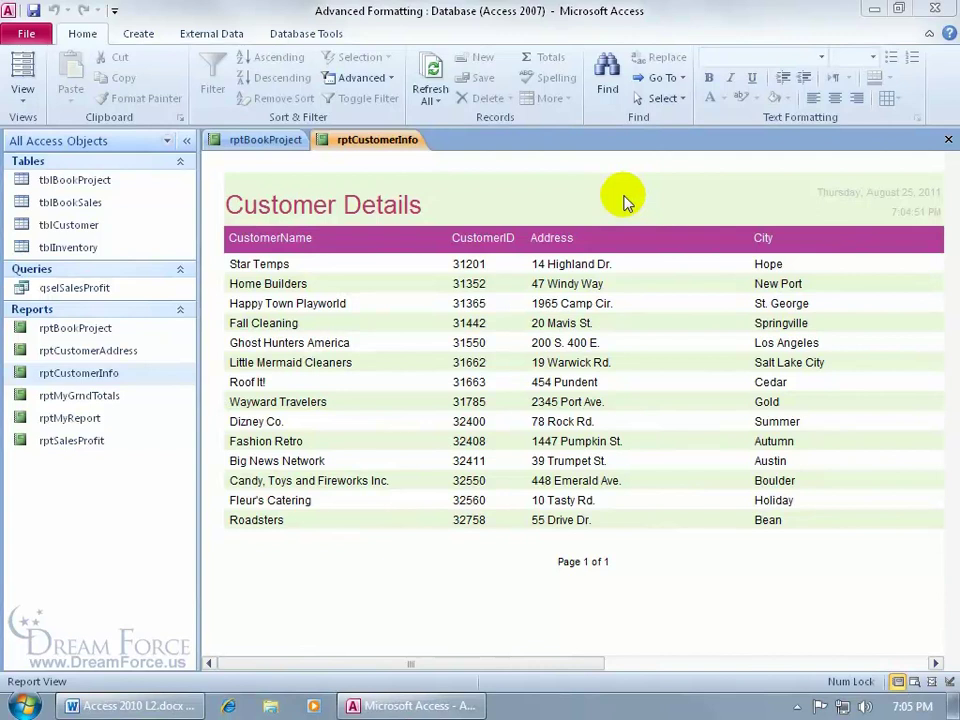
# Open the rptCustomerInfo report in Design View and change its header title to "Customer Detail"
pyautogui.rightClick(553, 196)
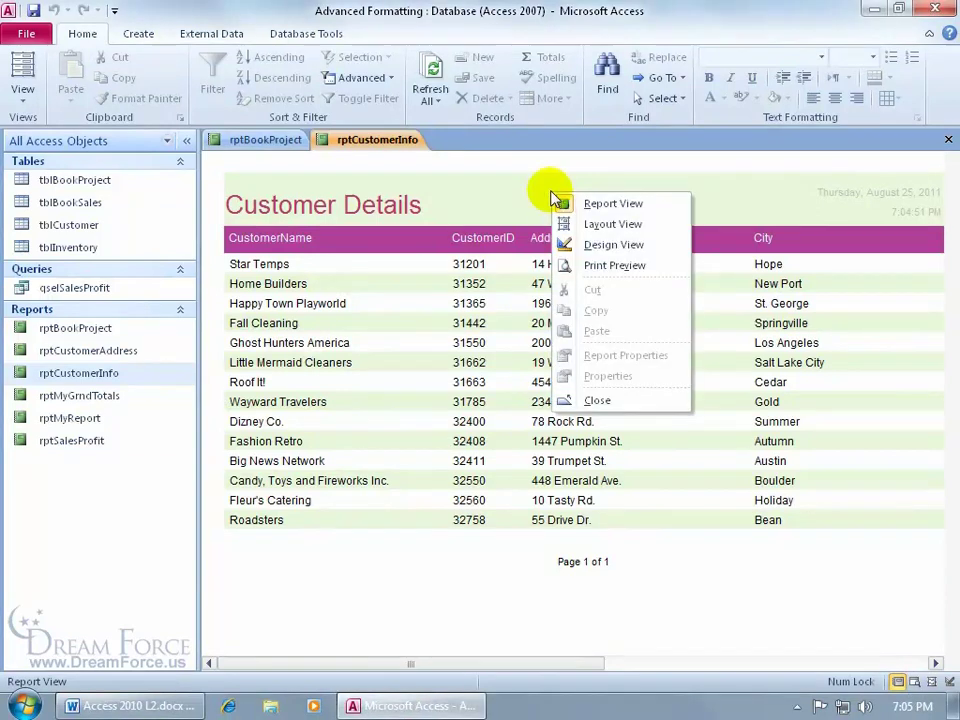
pyautogui.click(576, 244)
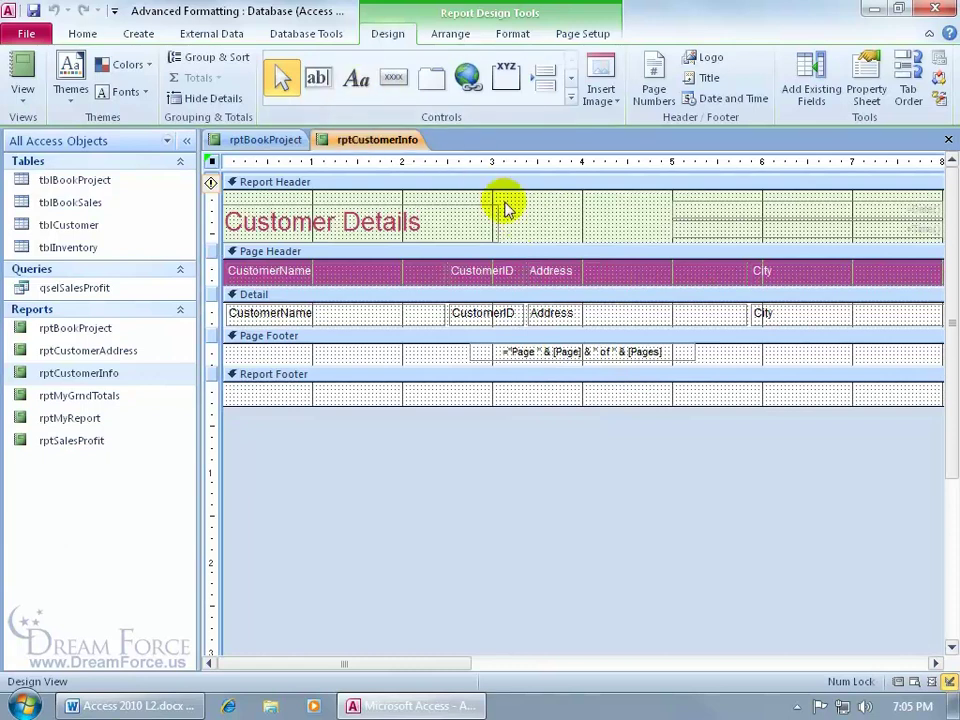
pyautogui.click(707, 80)
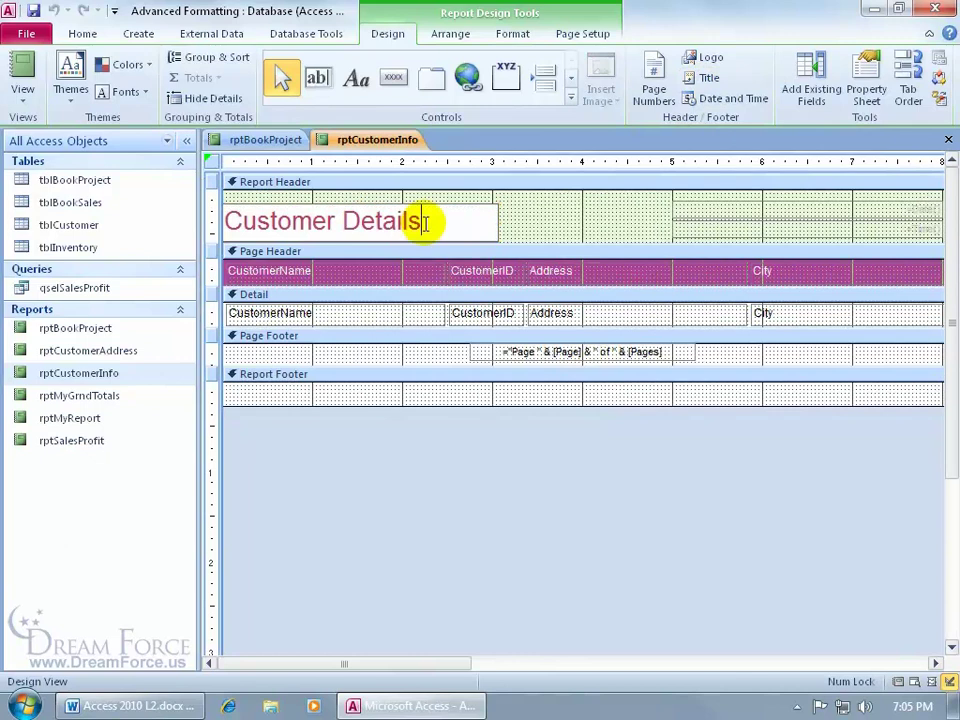
pyautogui.press('BackSpace')
pyautogui.click(546, 220)
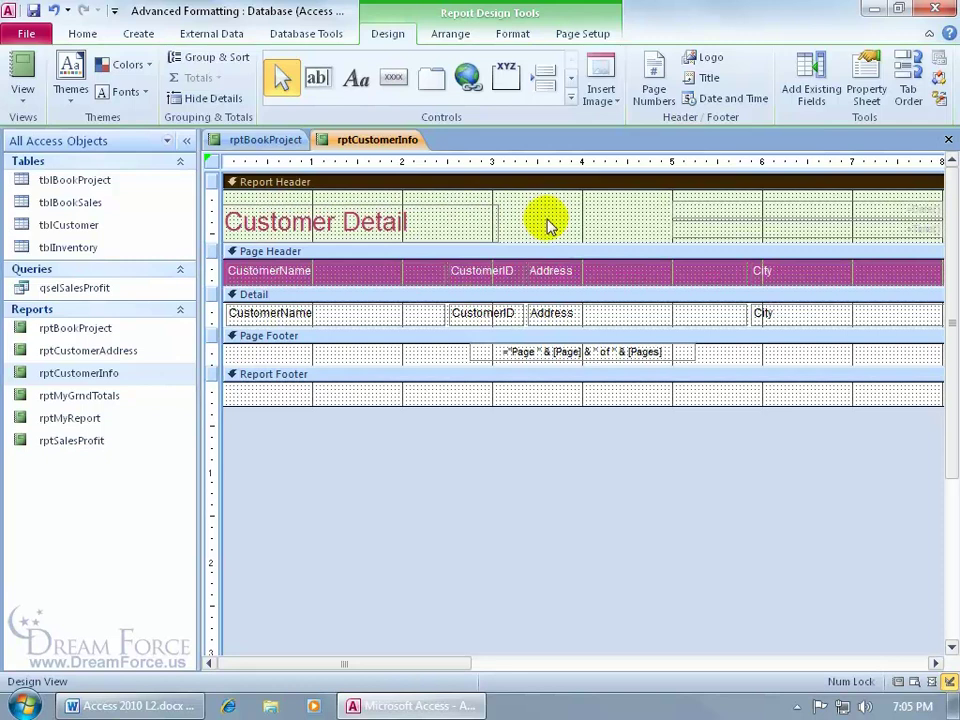
pyautogui.click(703, 78)
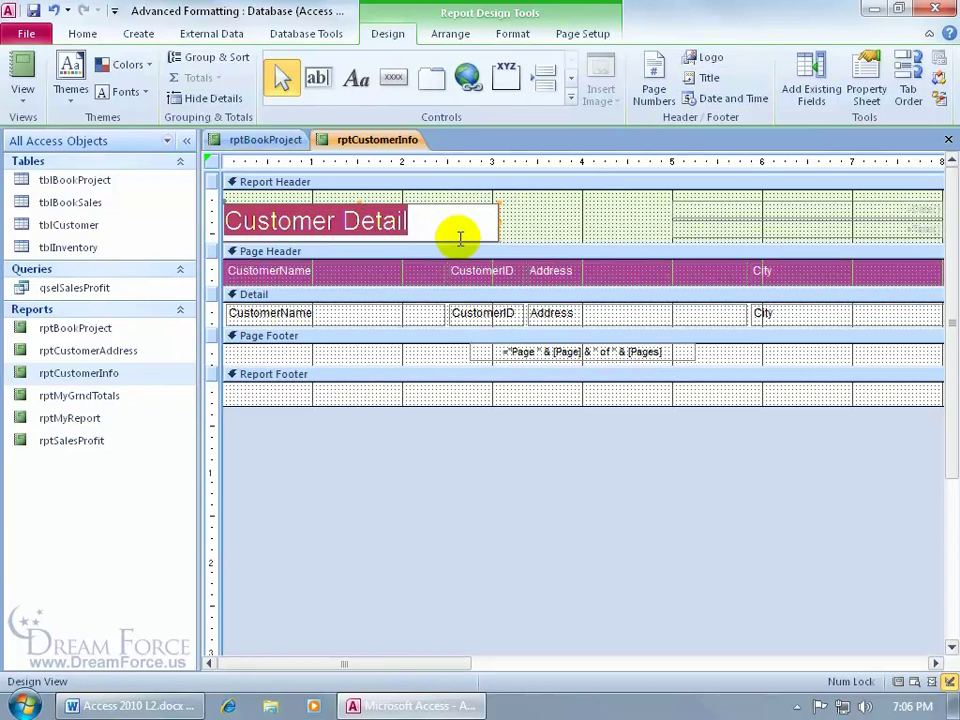
pyautogui.click(536, 210)
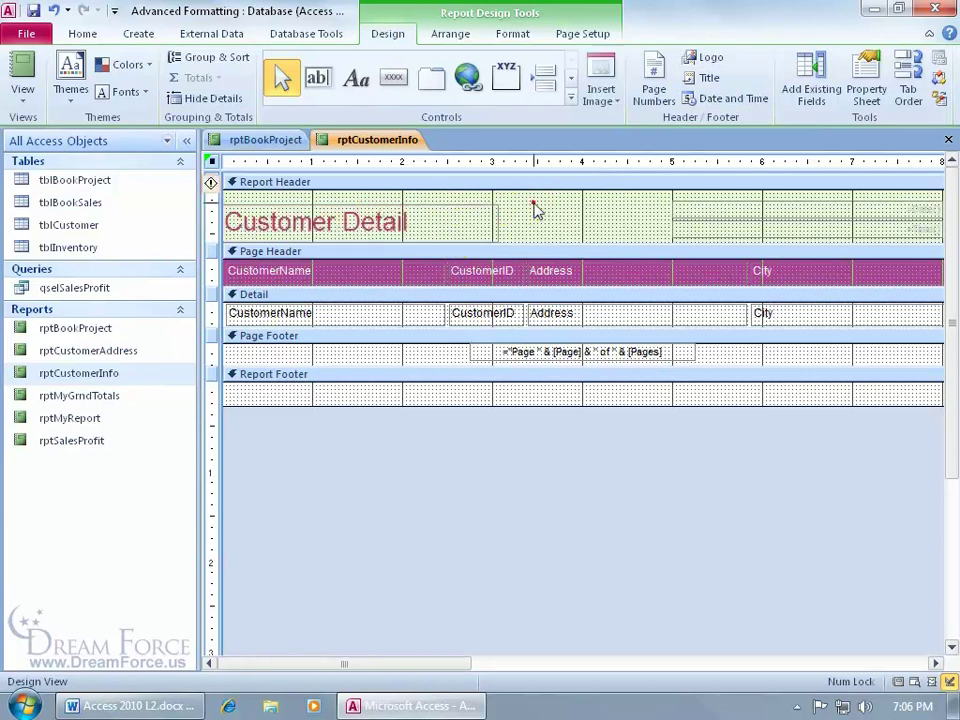
# Switch the report to Layout View and apply both horizontal and vertical gridlines to the entire customer table
pyautogui.rightClick(391, 147)
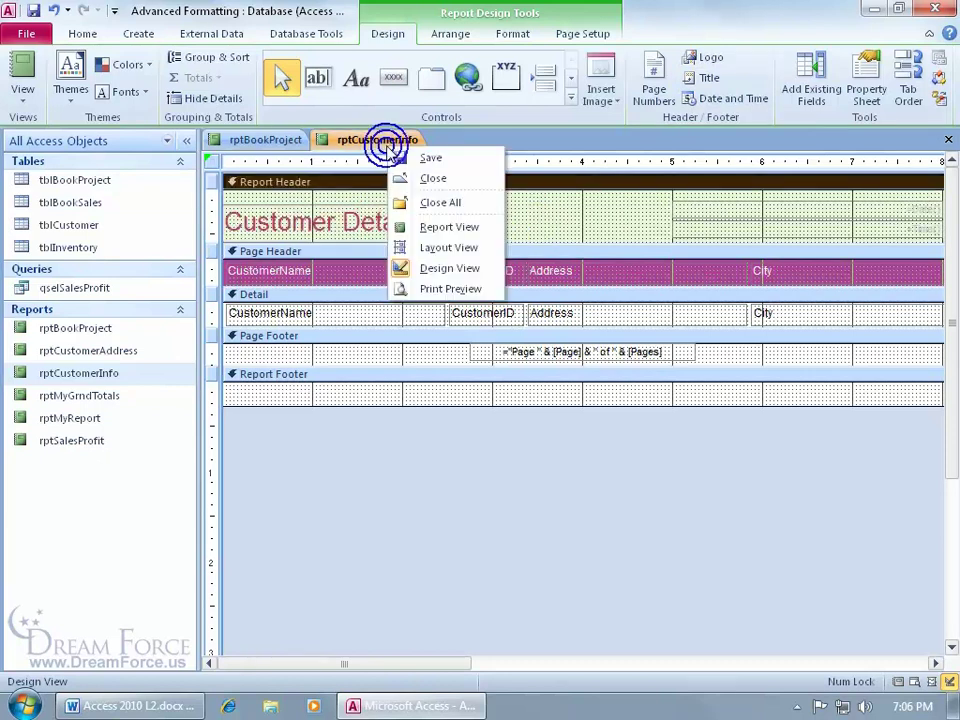
pyautogui.click(429, 246)
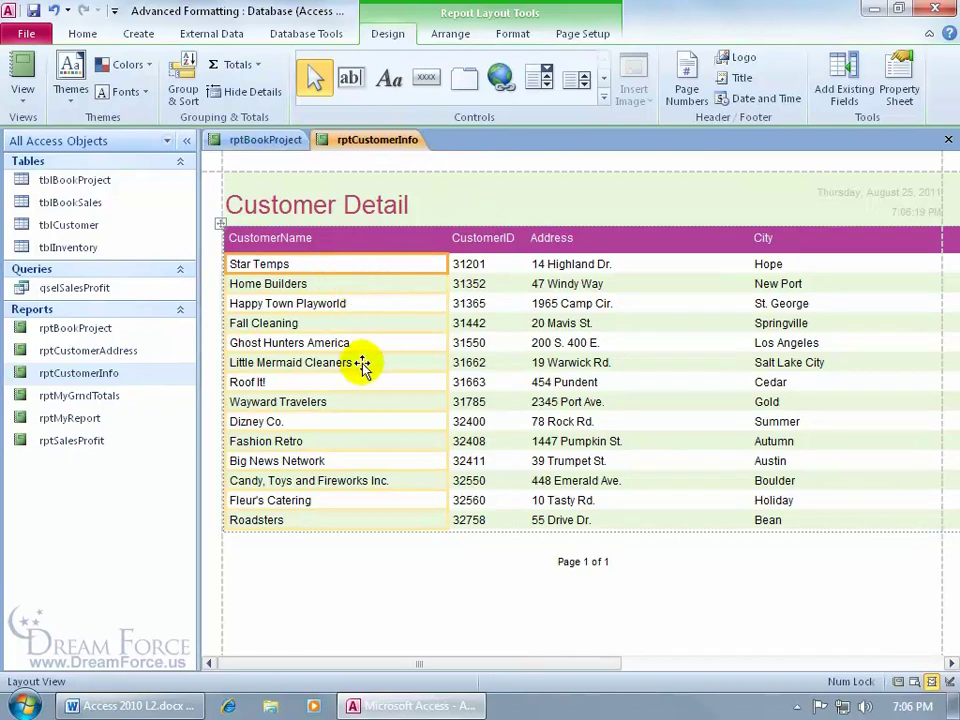
pyautogui.click(221, 222)
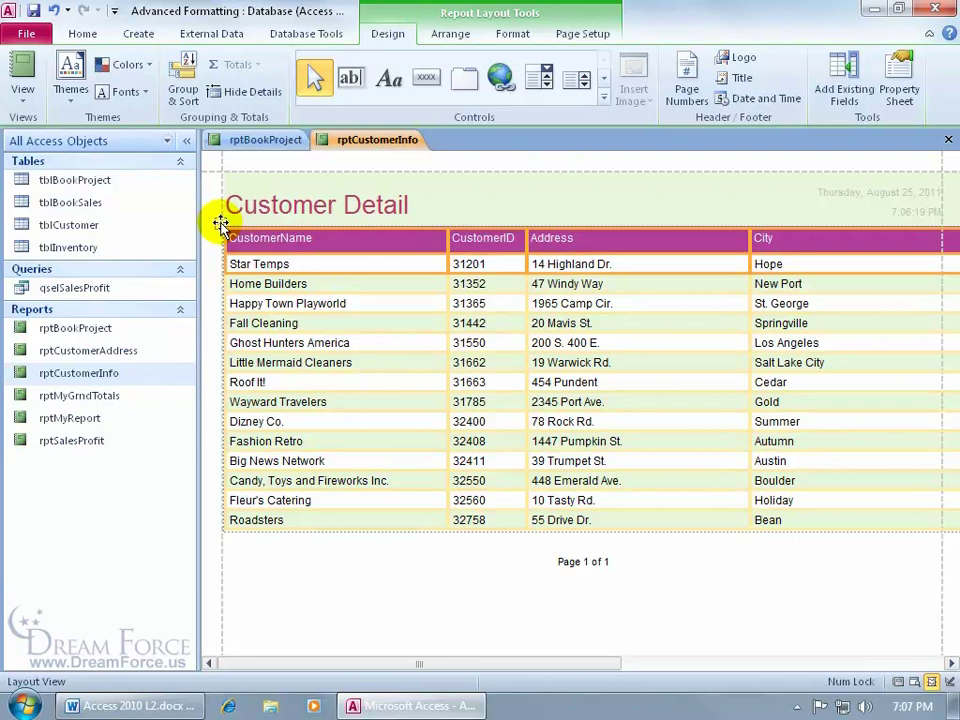
pyautogui.click(464, 36)
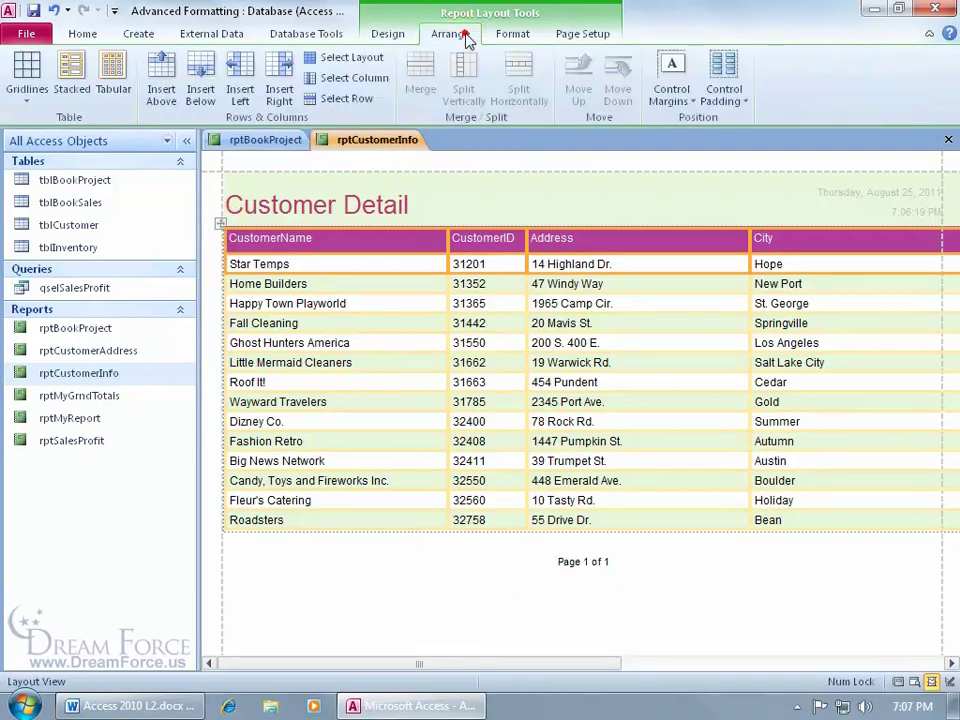
pyautogui.click(28, 88)
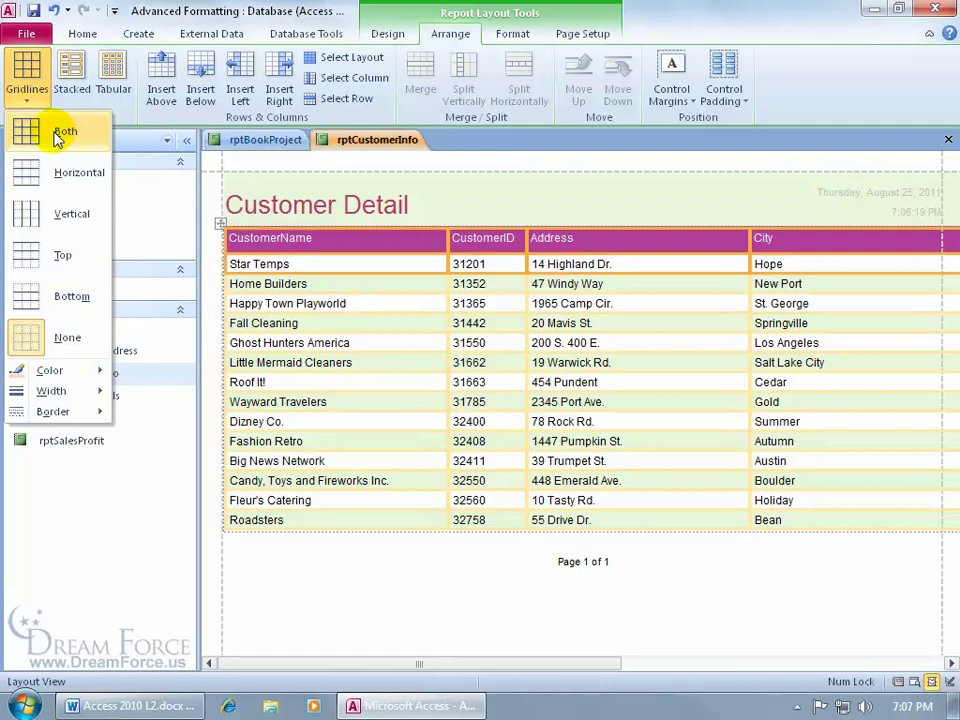
pyautogui.click(58, 136)
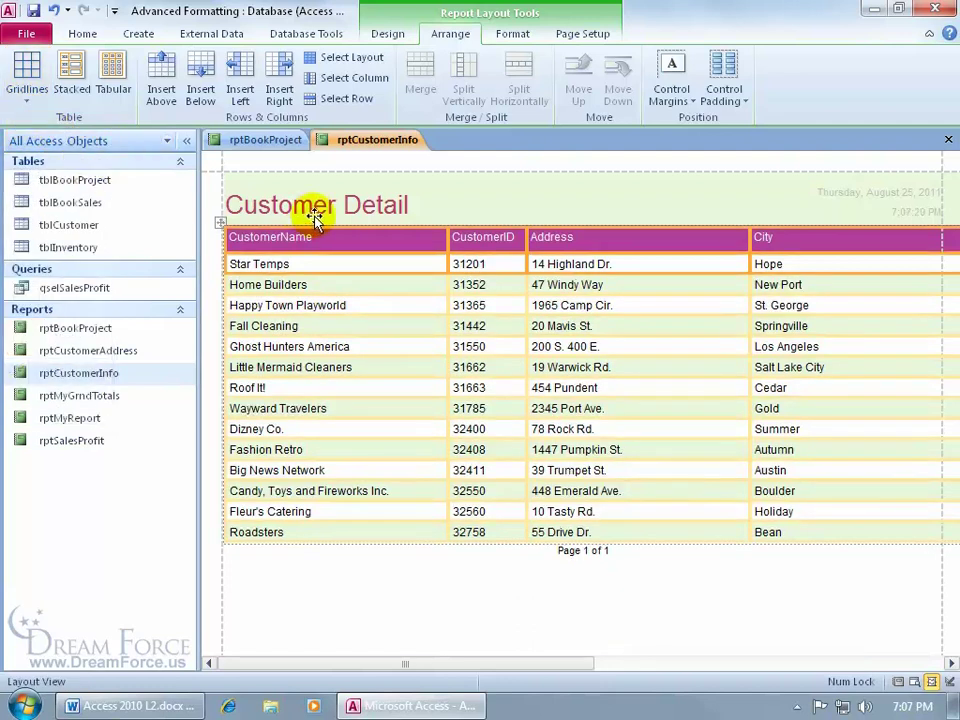
# Check the table's gridlines in Report View and return to Layout View
pyautogui.rightClick(377, 141)
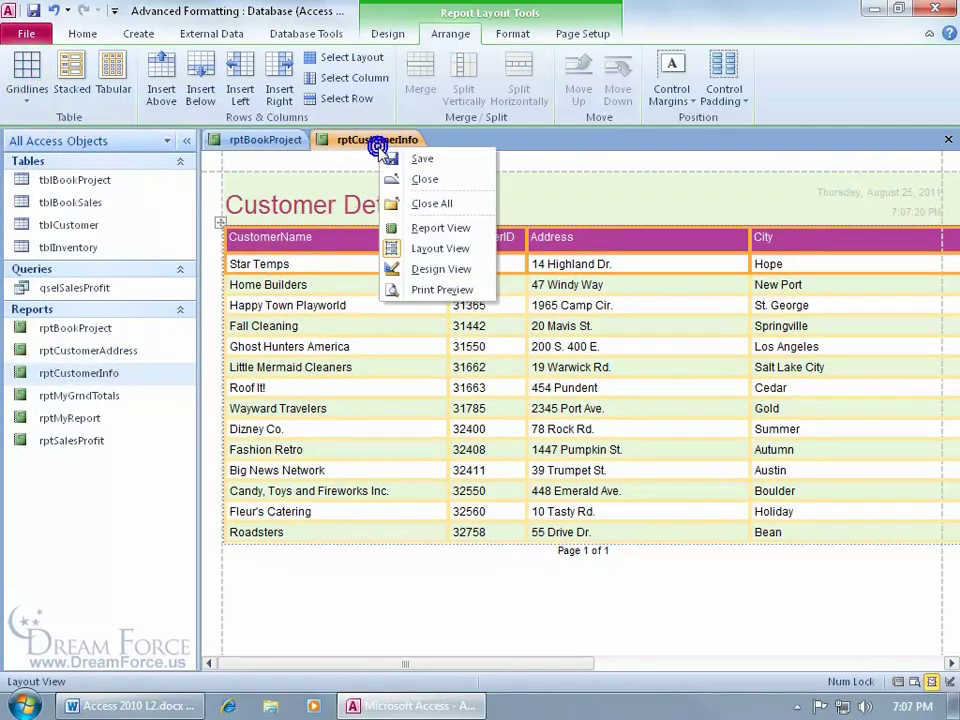
pyautogui.click(419, 229)
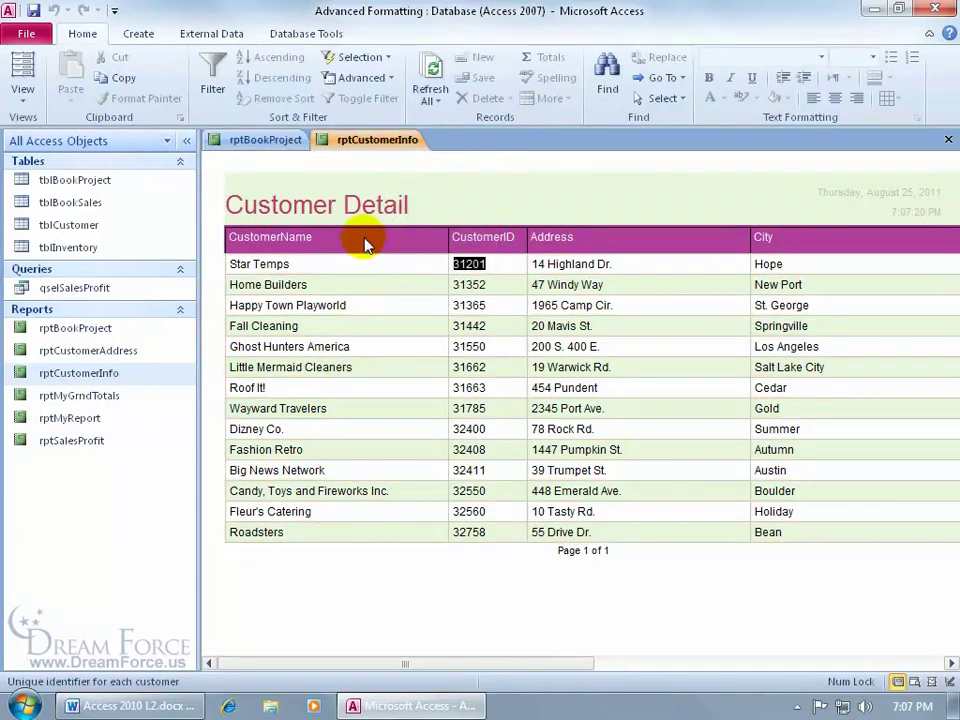
pyautogui.rightClick(393, 171)
pyautogui.click(403, 199)
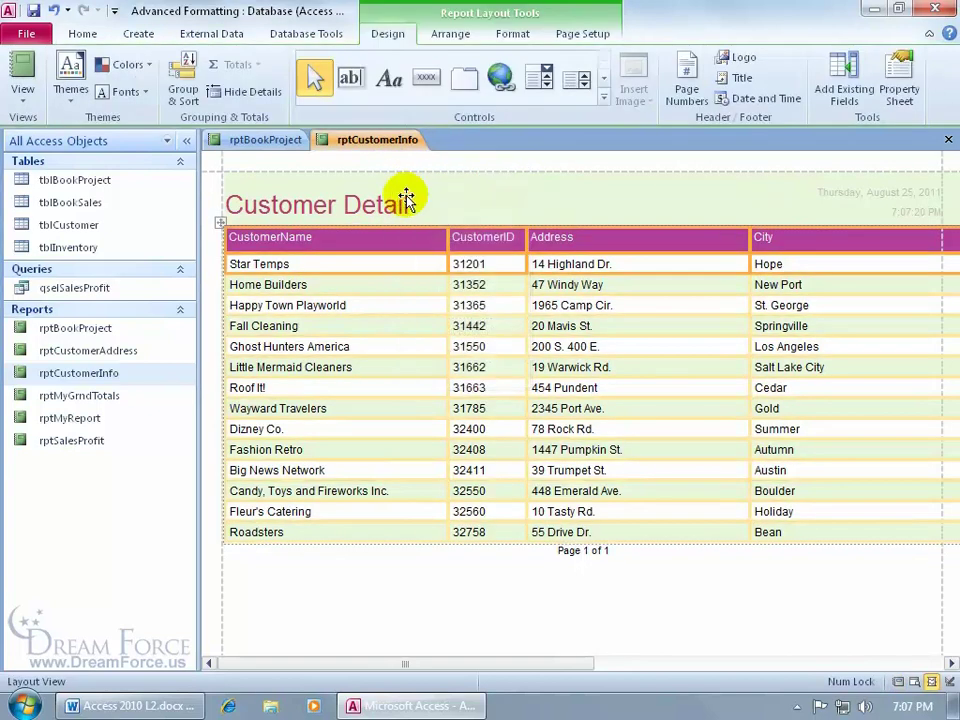
# Select the whole row of column headings in the customer table and set its gridlines to None
pyautogui.click(346, 244)
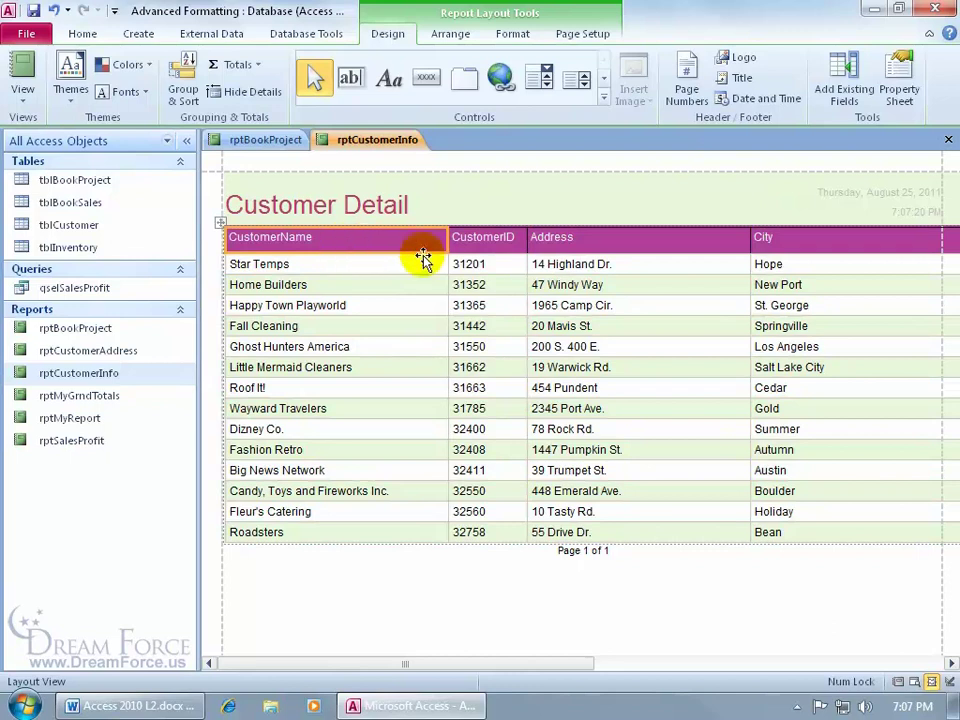
pyautogui.click(496, 248)
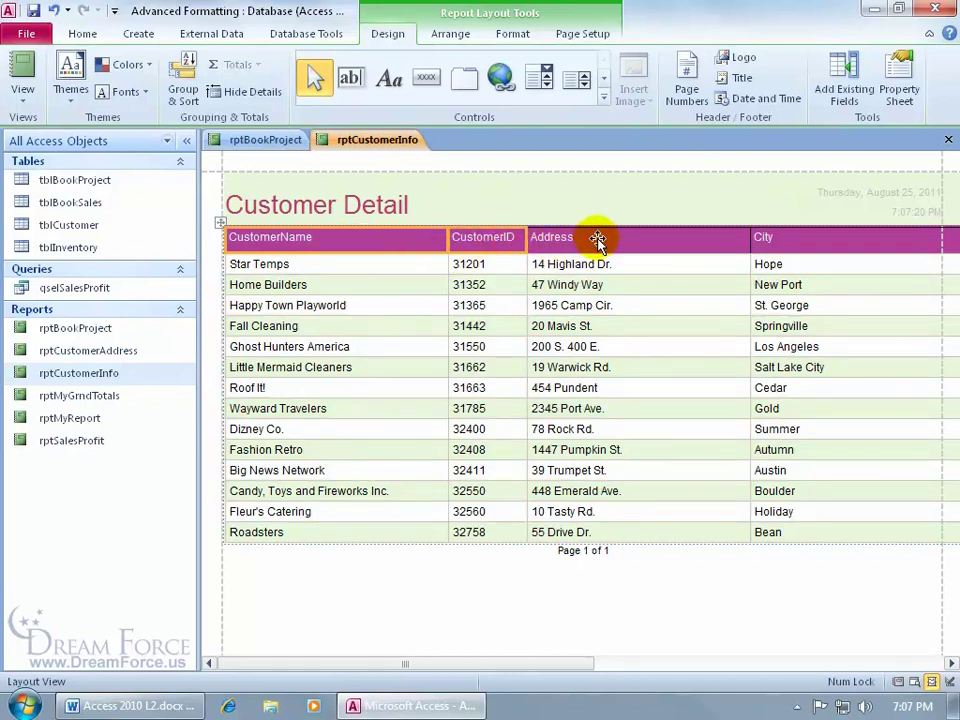
pyautogui.click(423, 241)
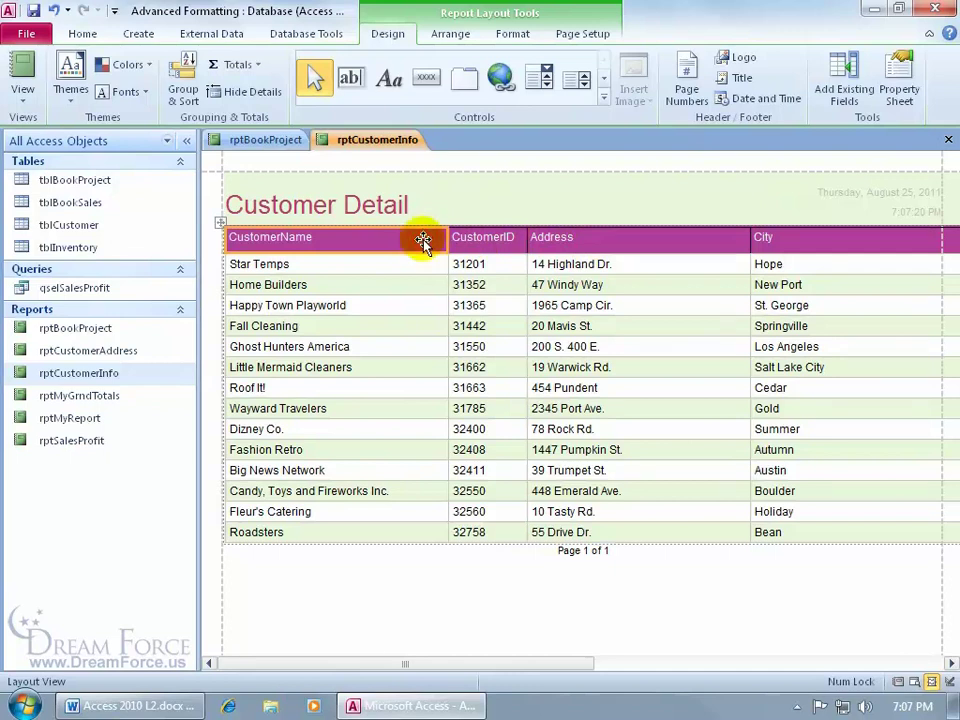
pyautogui.click(220, 238)
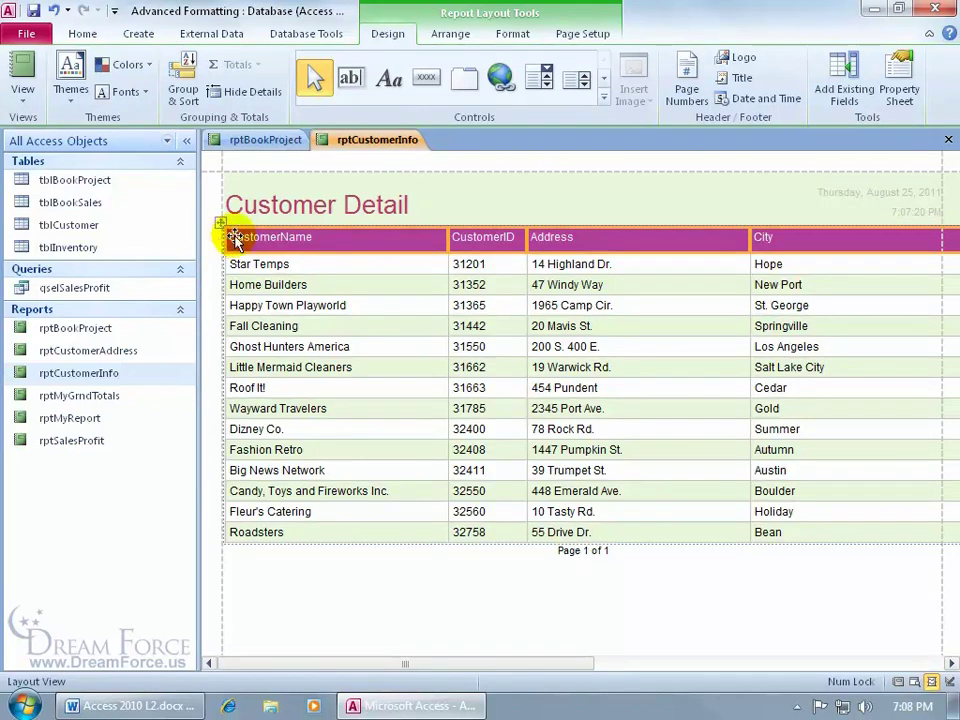
pyautogui.click(455, 32)
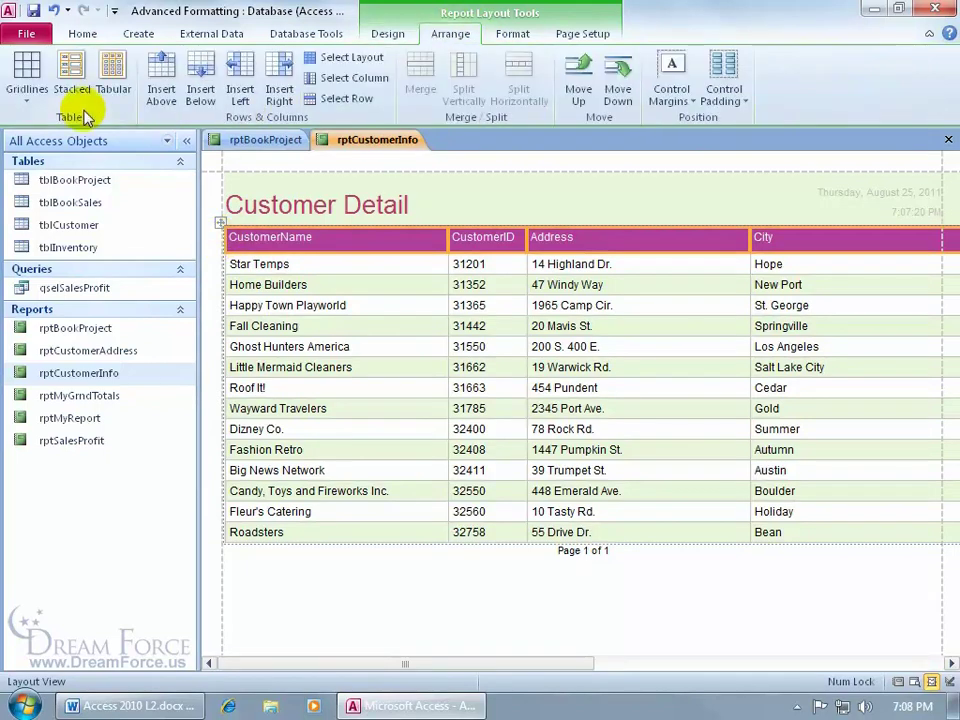
pyautogui.click(27, 65)
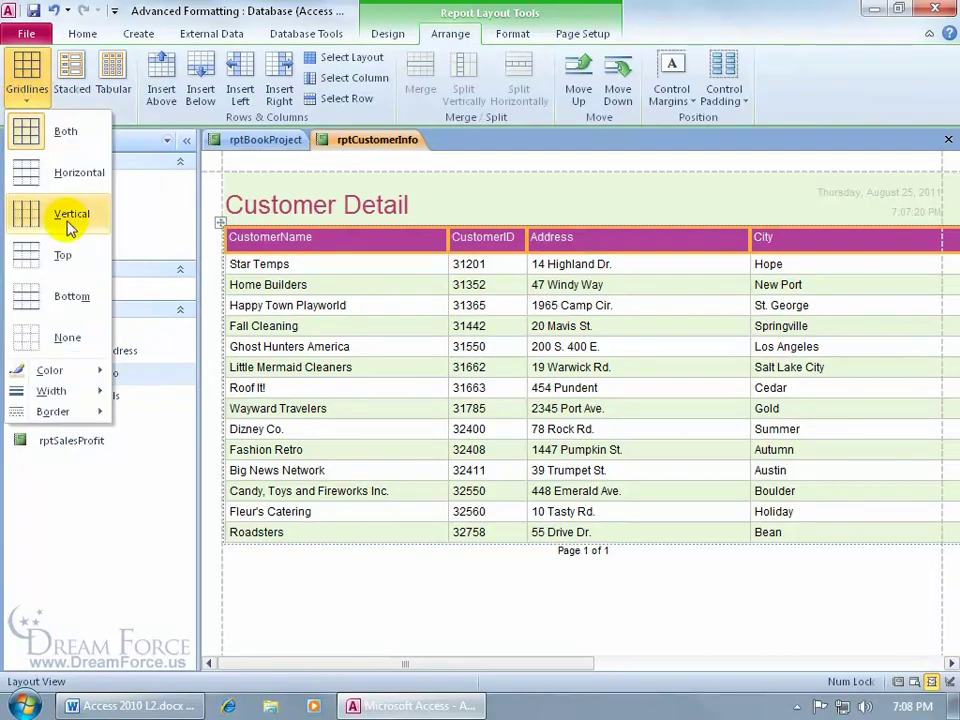
pyautogui.click(60, 338)
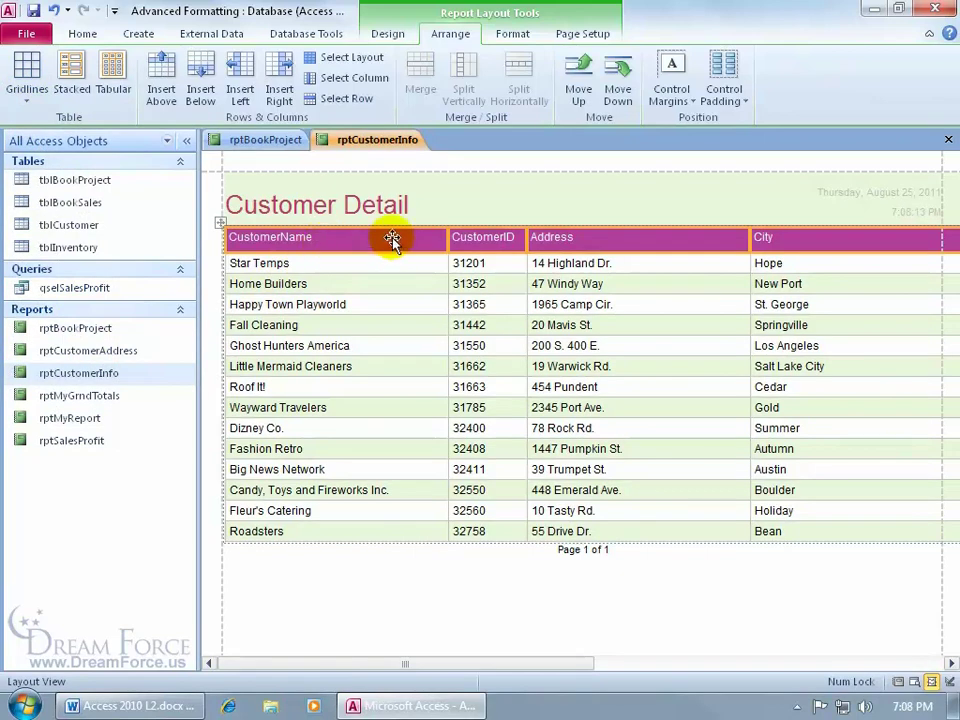
# Format the selected column headings with a yellow font color and a dark purple background color
pyautogui.click(513, 33)
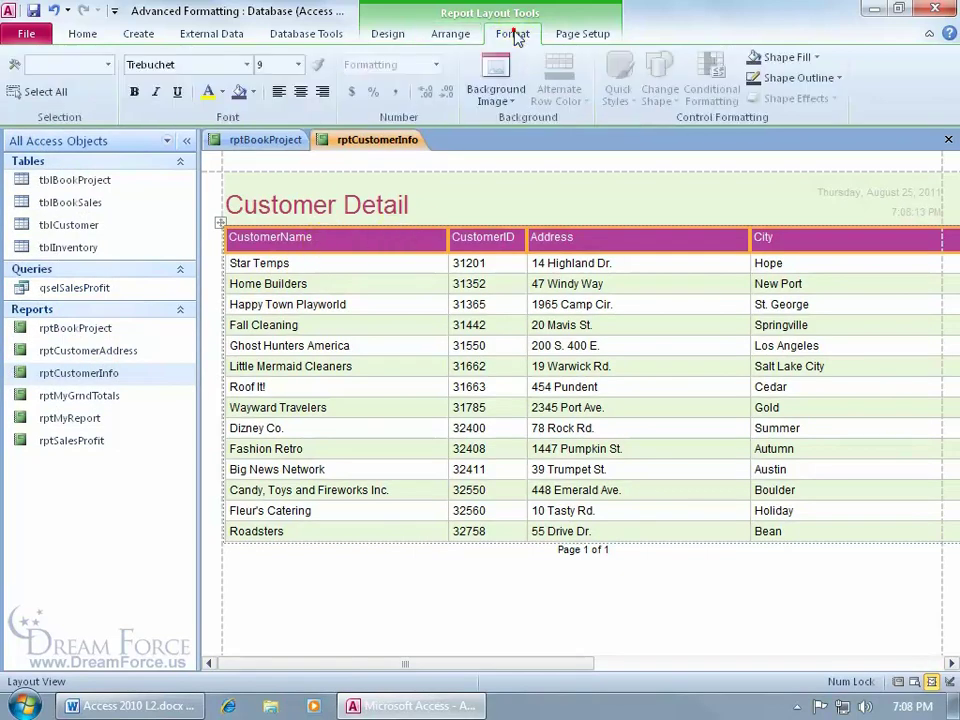
pyautogui.click(221, 92)
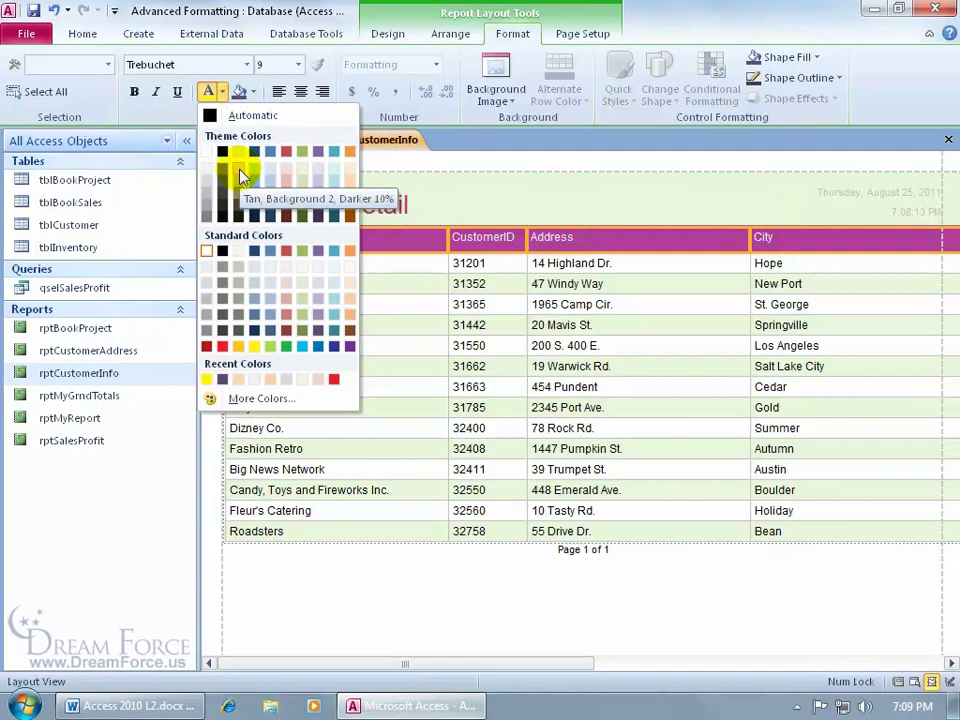
pyautogui.press('Escape')
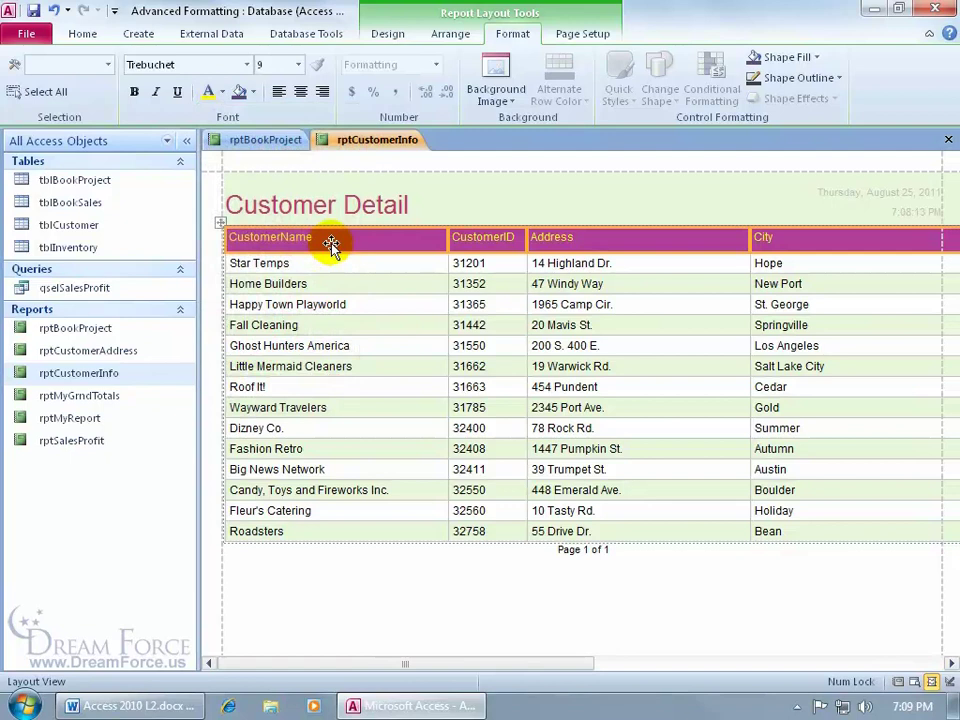
pyautogui.click(251, 93)
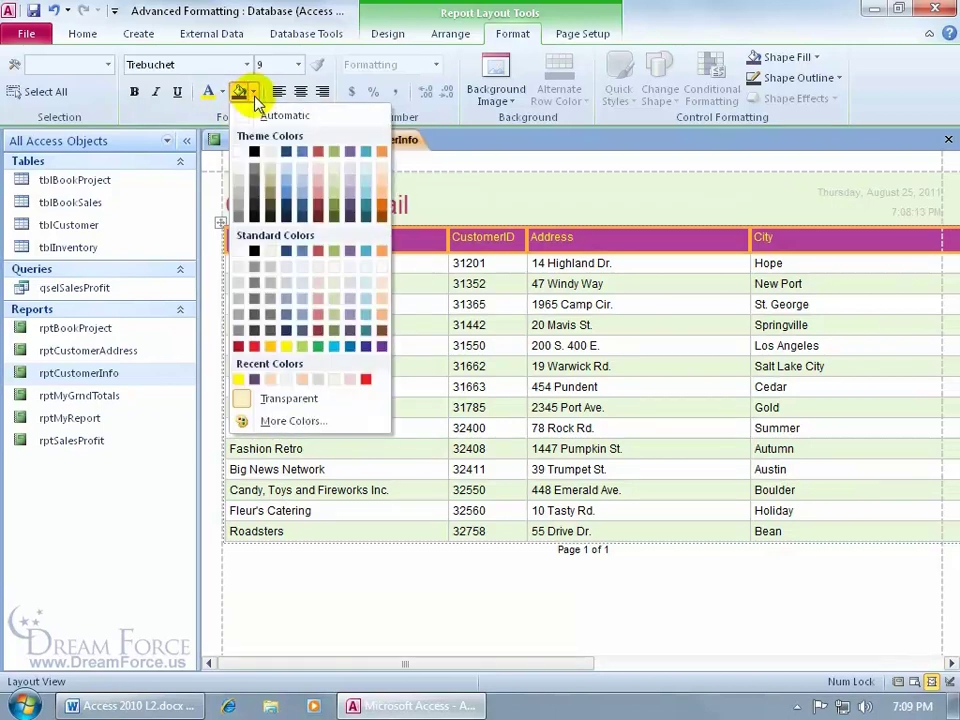
pyautogui.click(240, 379)
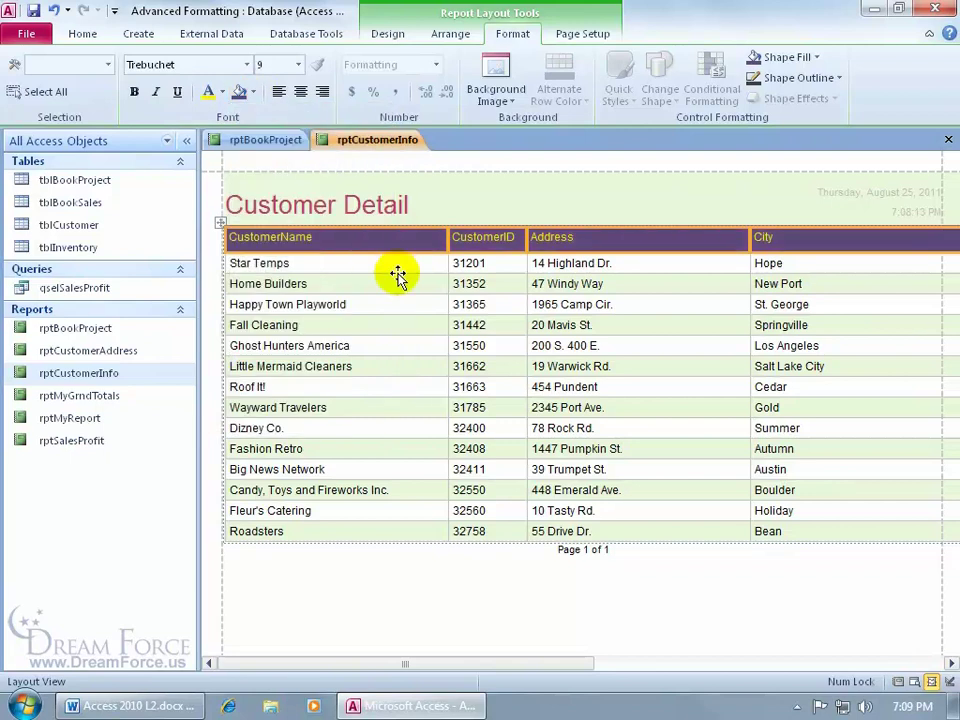
# Check the recolored column headings in Report View and reopen the report in Design View
pyautogui.rightClick(383, 142)
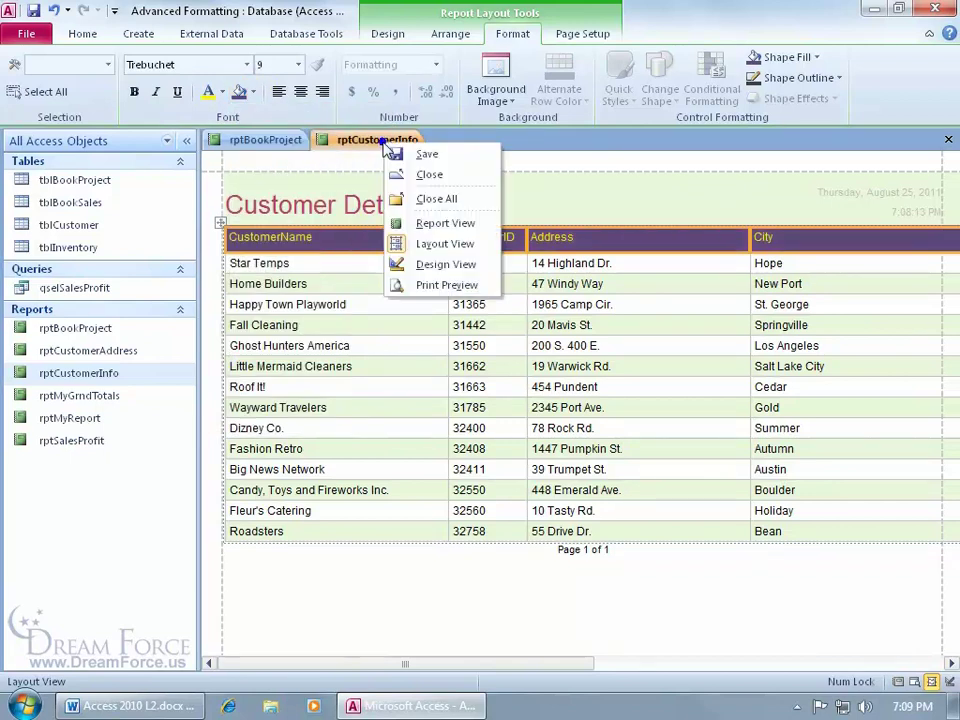
pyautogui.click(418, 223)
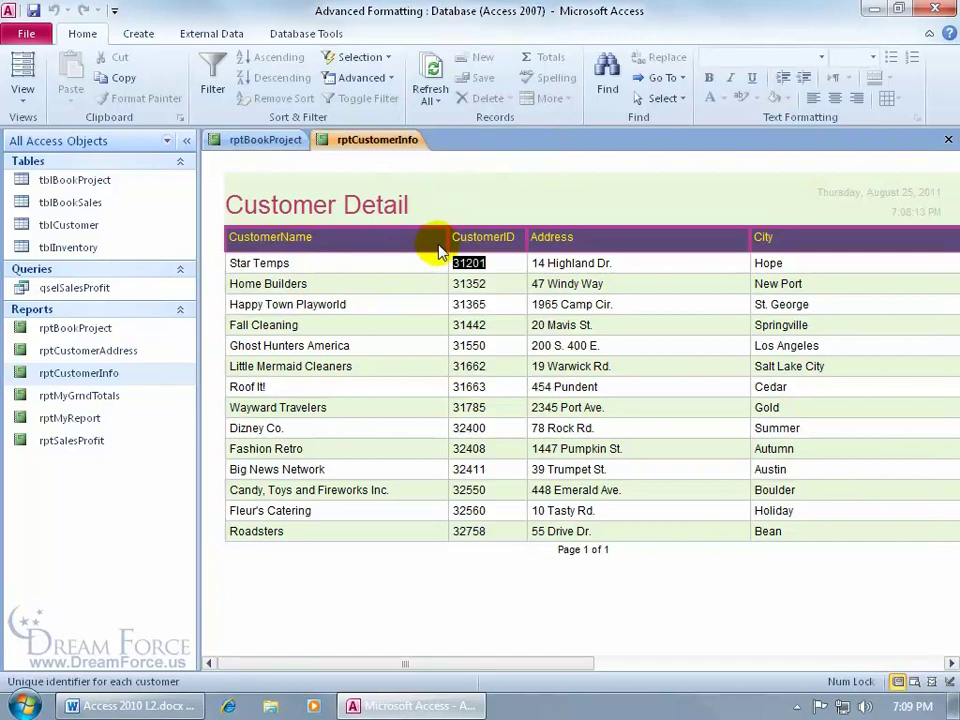
pyautogui.rightClick(377, 148)
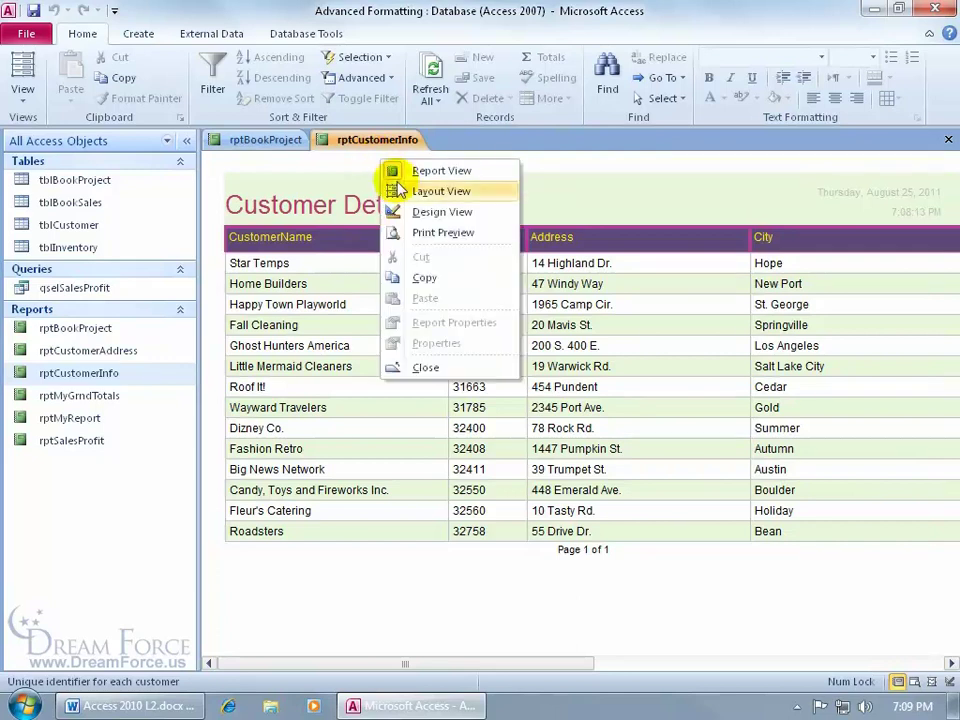
pyautogui.click(400, 212)
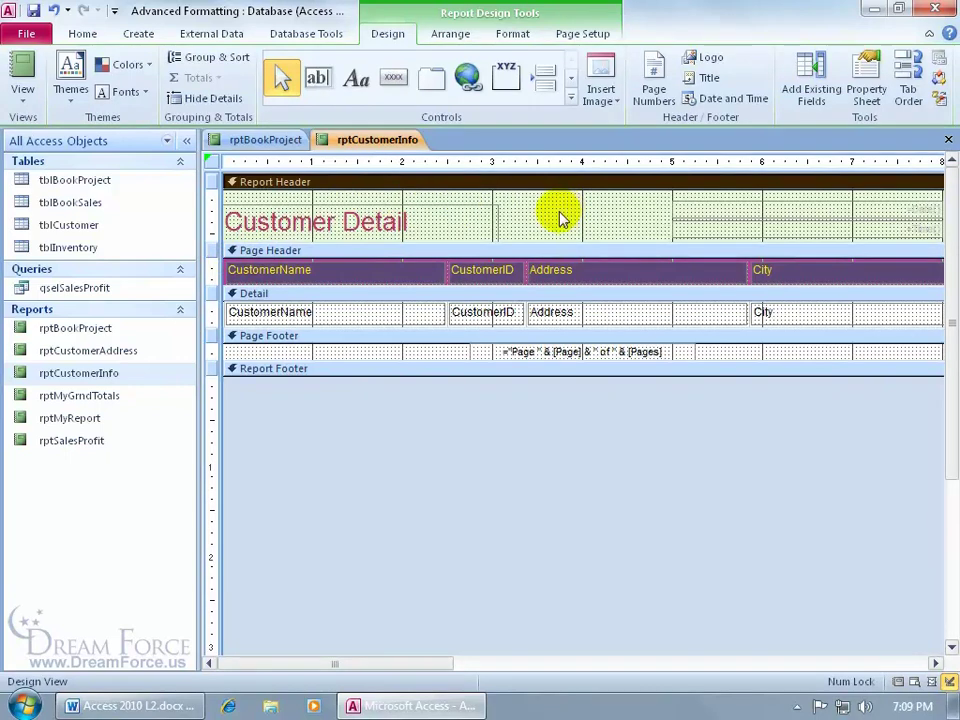
# Open the properties of the Page Header section and clear its back color value
pyautogui.click(453, 215)
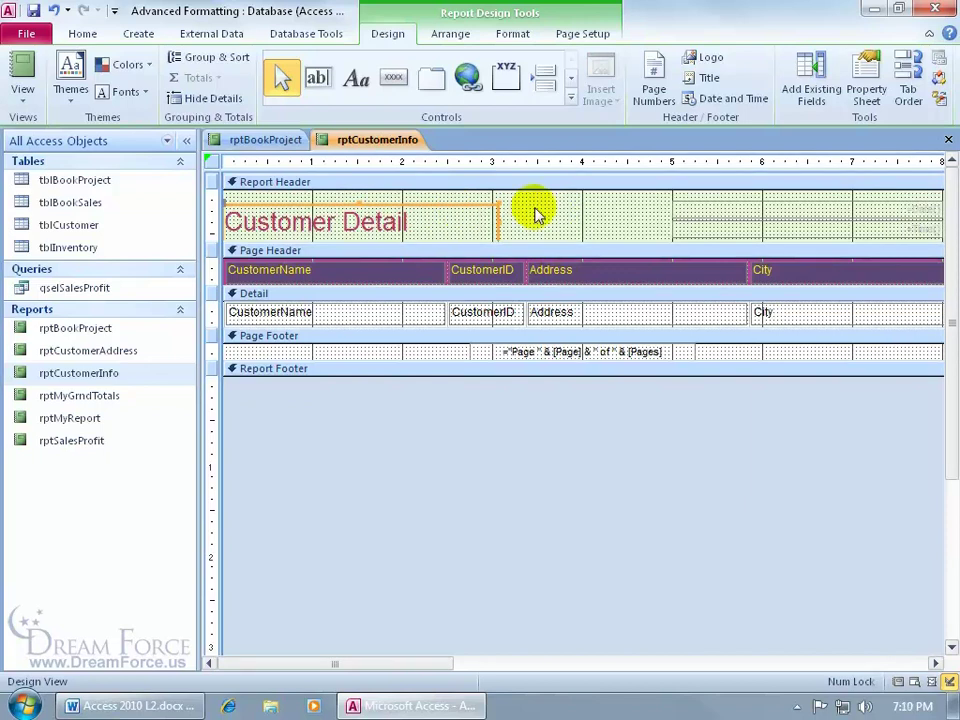
pyautogui.doubleClick(519, 251)
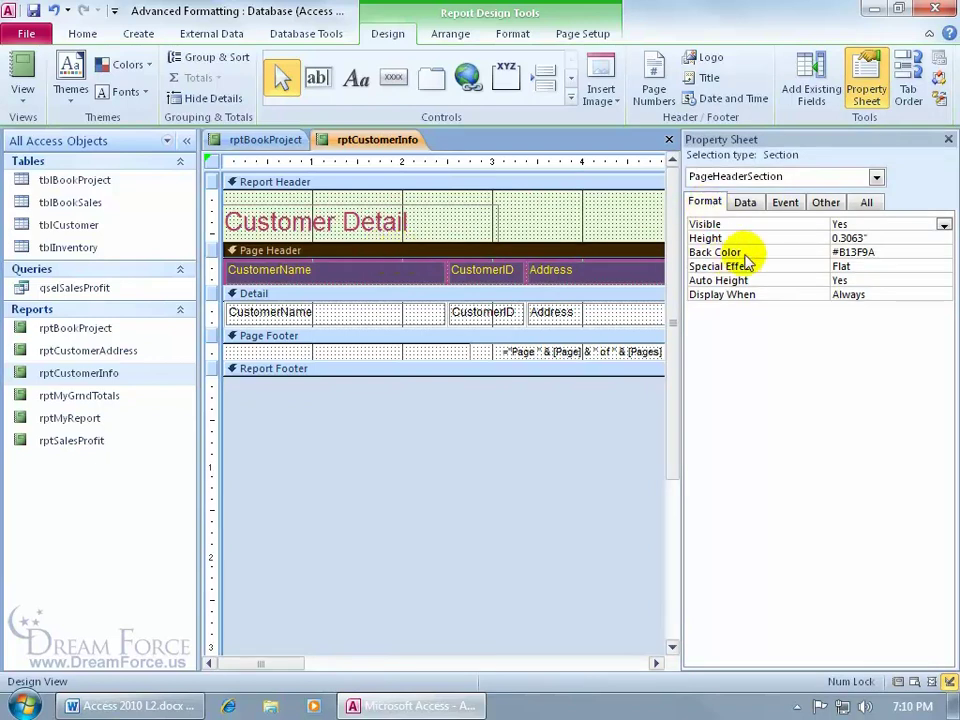
pyautogui.doubleClick(878, 252)
pyautogui.press('Delete')
pyautogui.click(845, 266)
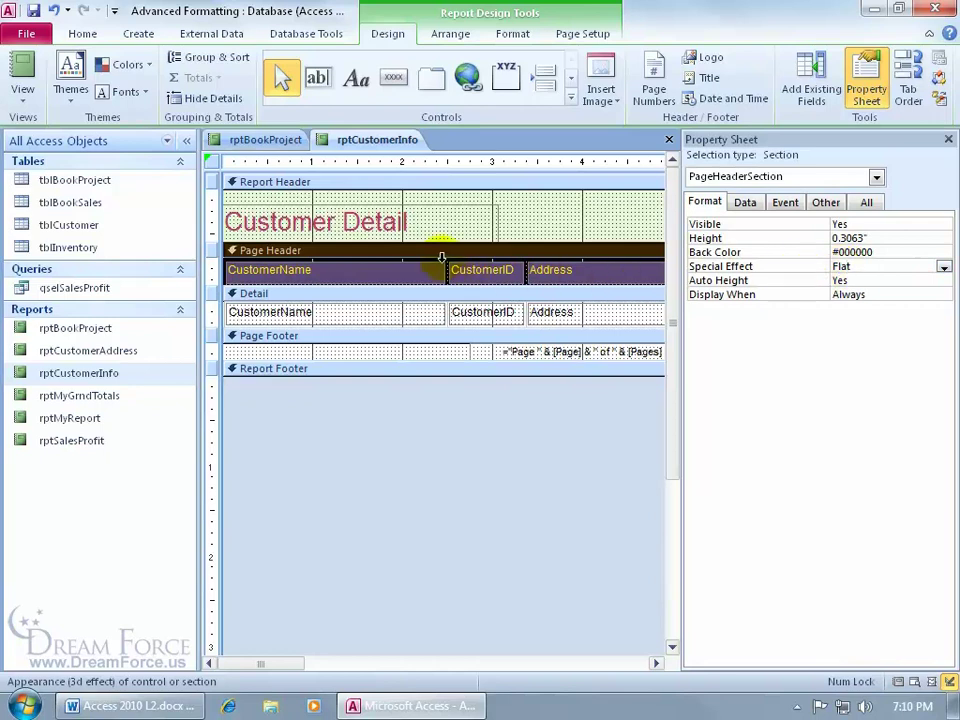
# Set the Page Header section's back color to Automatic
pyautogui.moveTo(885, 251); pyautogui.dragTo(826, 252)
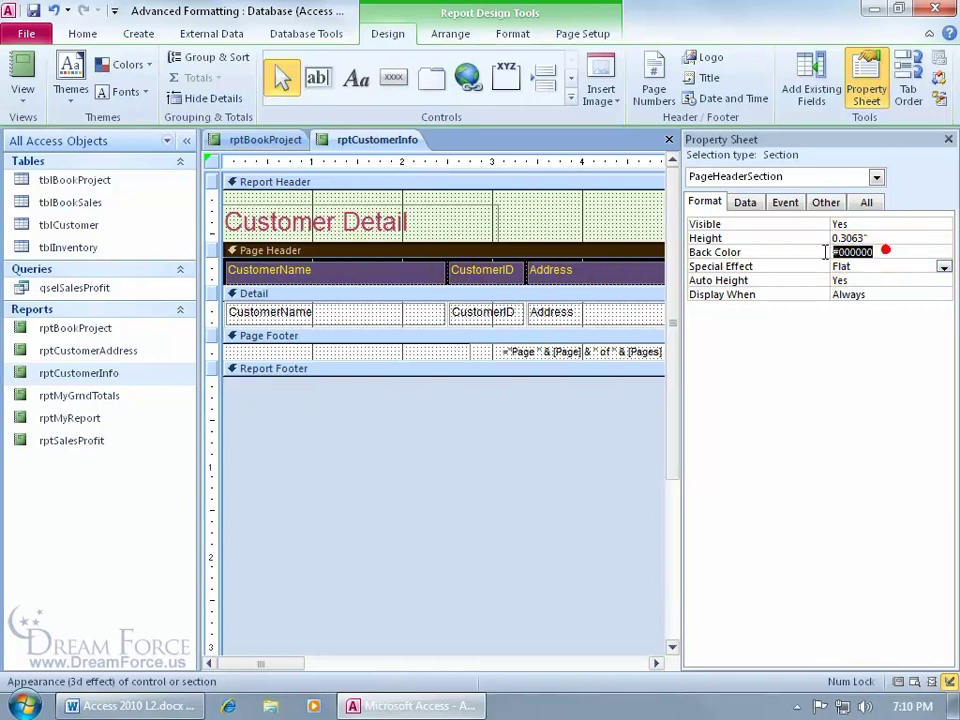
pyautogui.click(928, 253)
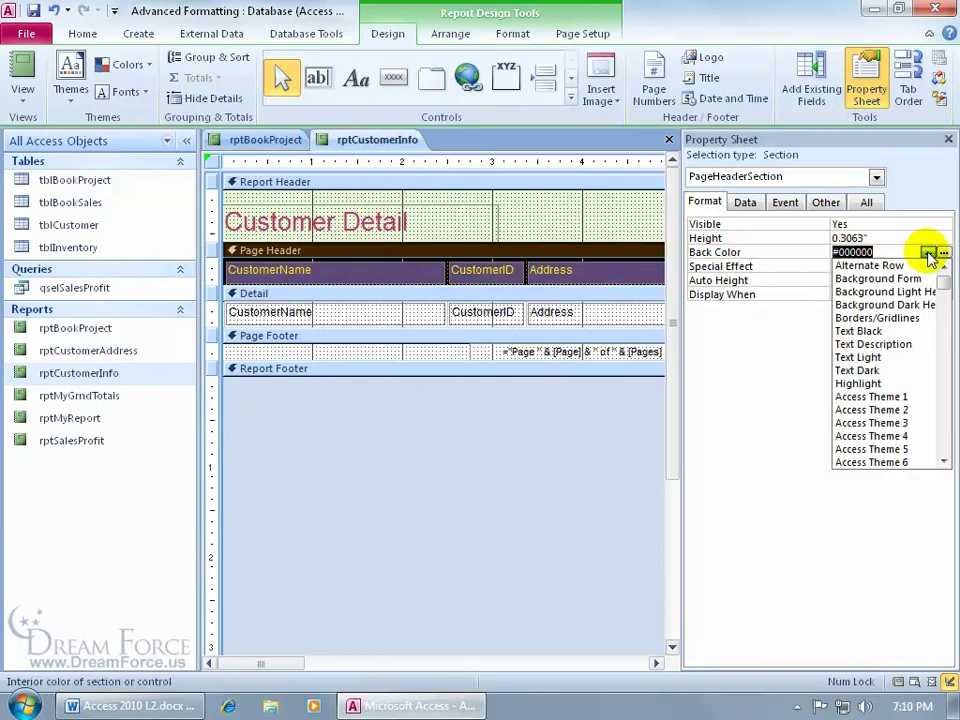
pyautogui.moveTo(944, 285); pyautogui.dragTo(945, 305)
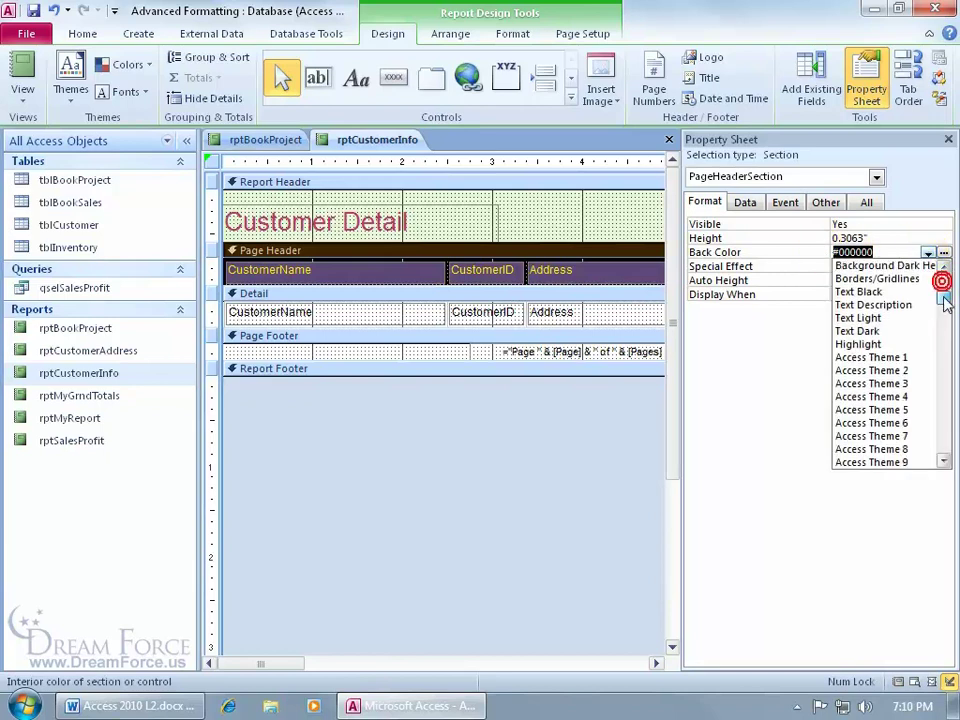
pyautogui.click(944, 253)
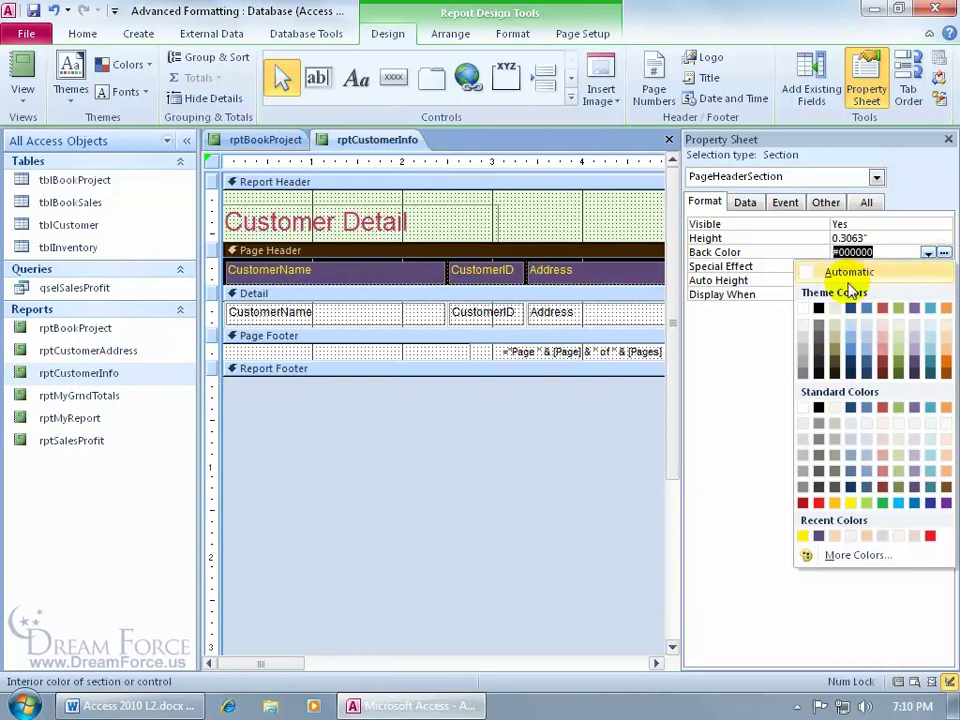
pyautogui.click(806, 272)
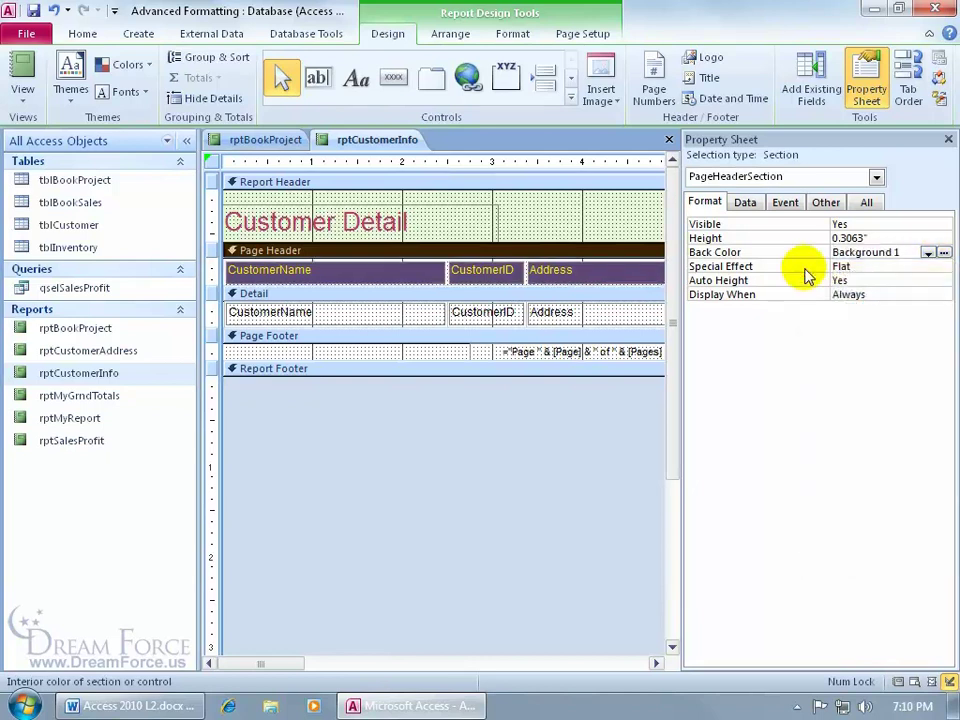
# Check the page header's new background in Report View, and return to Layout View with the property sheet closed
pyautogui.rightClick(340, 148)
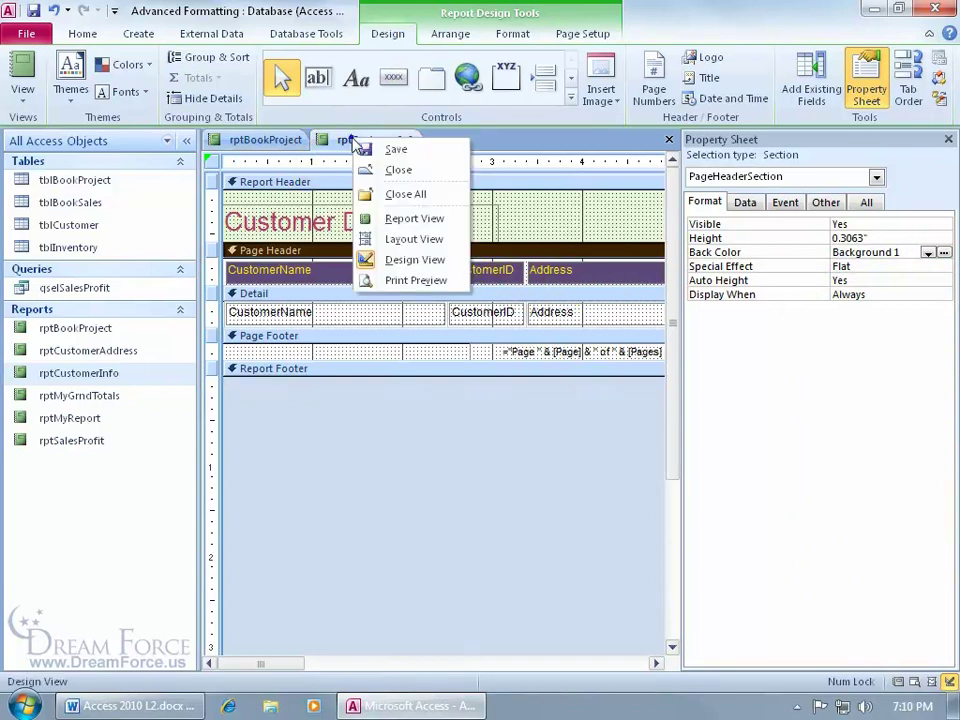
pyautogui.click(385, 216)
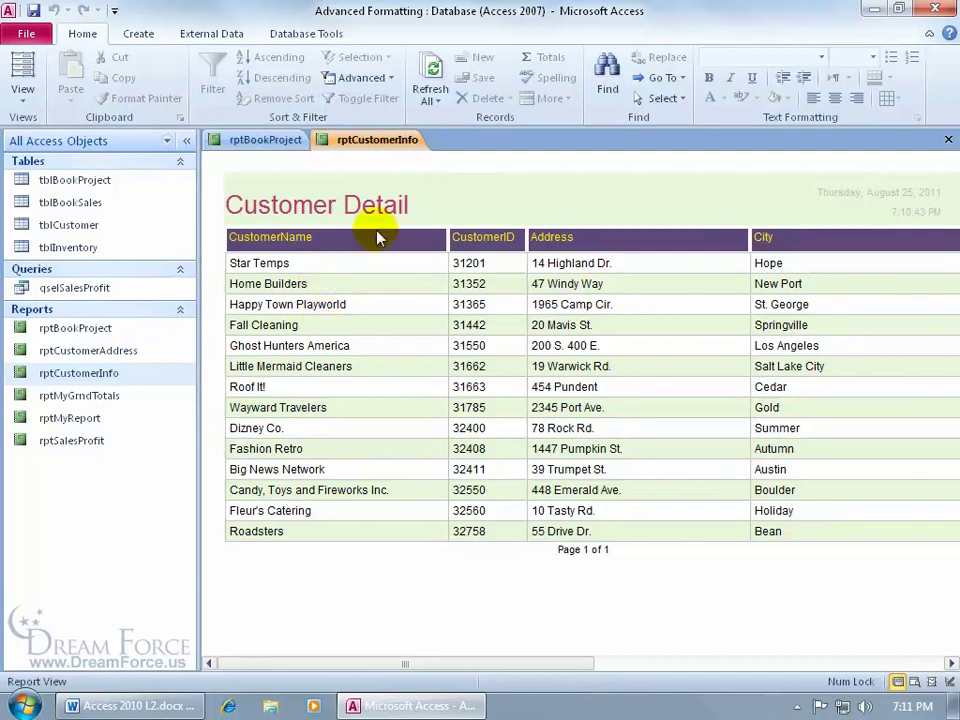
pyautogui.rightClick(421, 166)
pyautogui.click(440, 196)
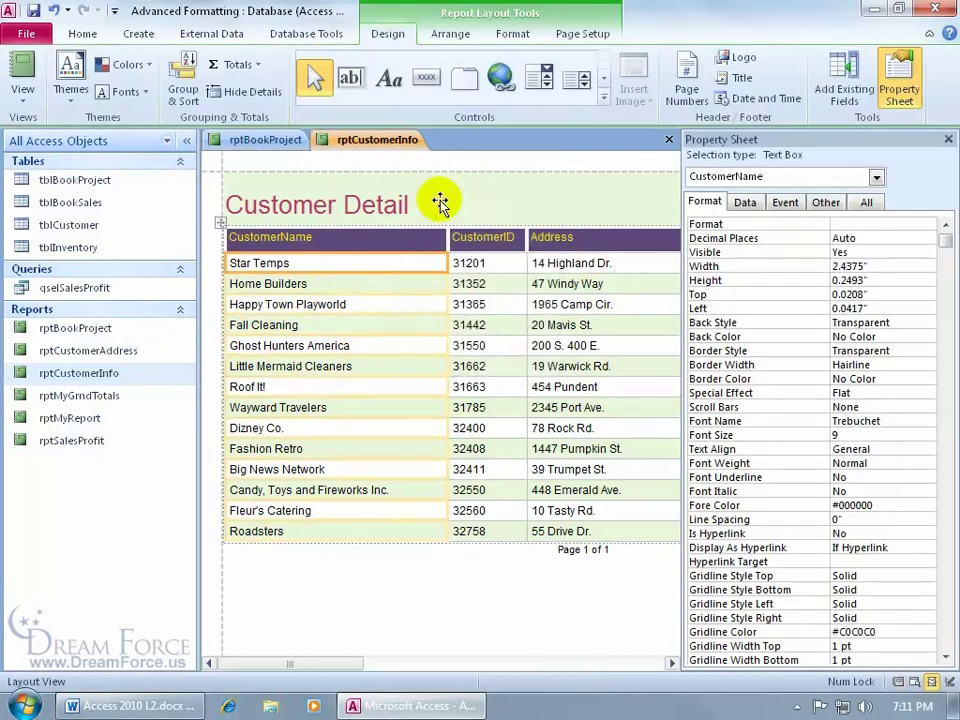
pyautogui.click(948, 139)
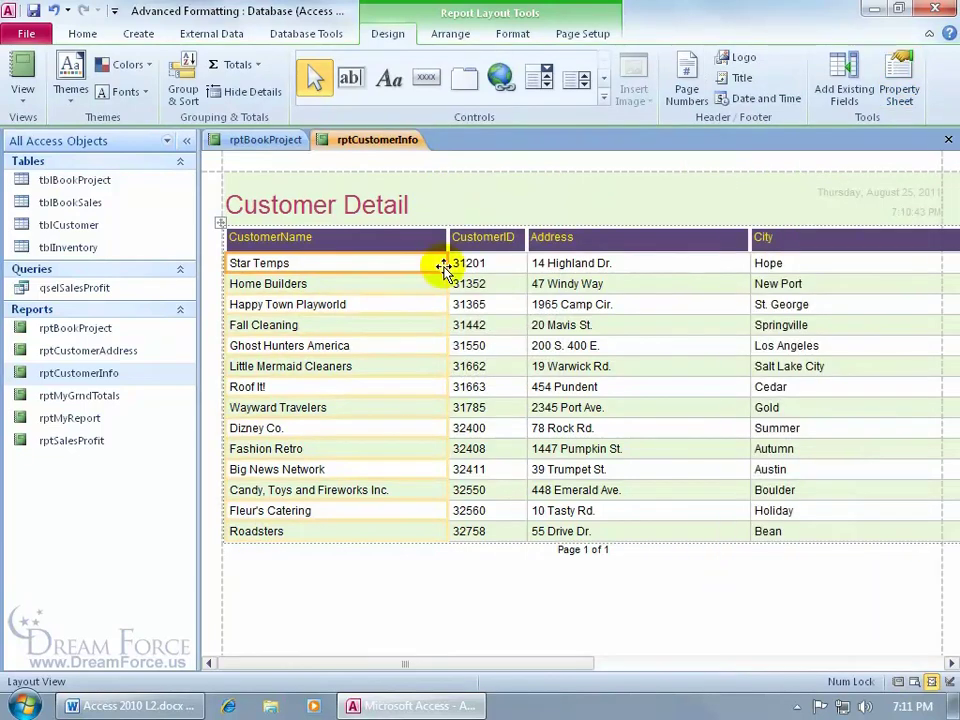
# Select the detail rows of the customer table and set their alternate row color to a light aqua
pyautogui.click(211, 262)
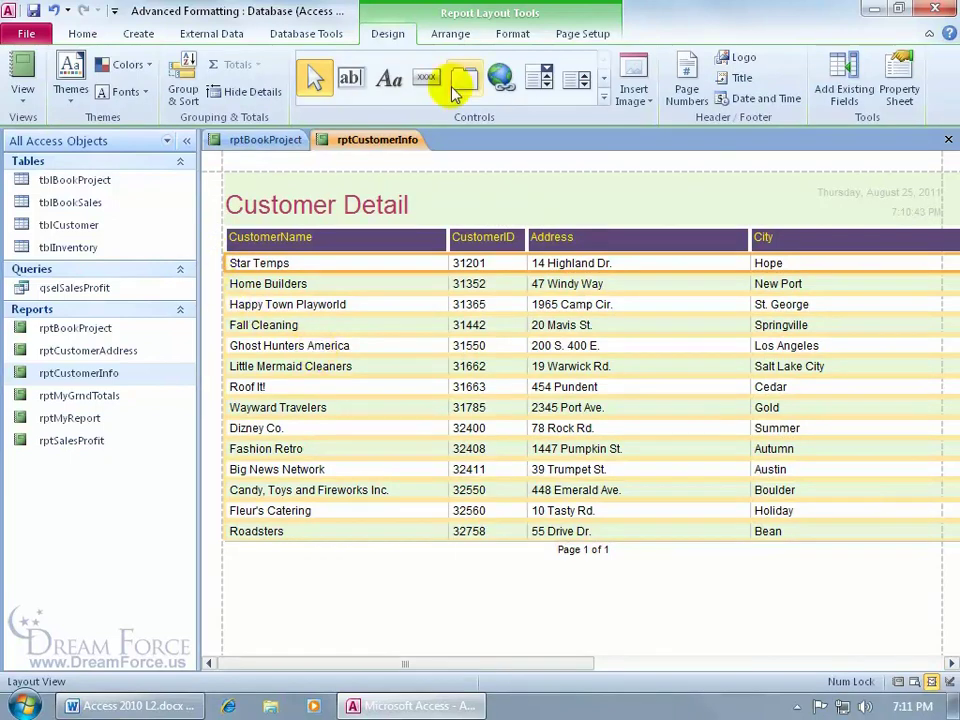
pyautogui.click(512, 33)
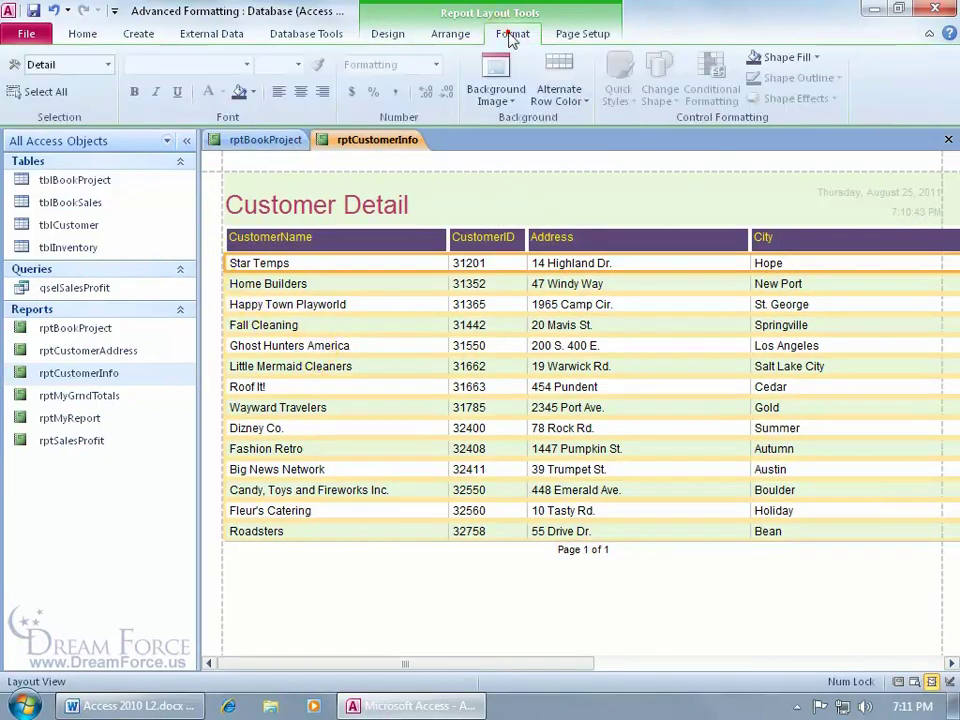
pyautogui.click(578, 106)
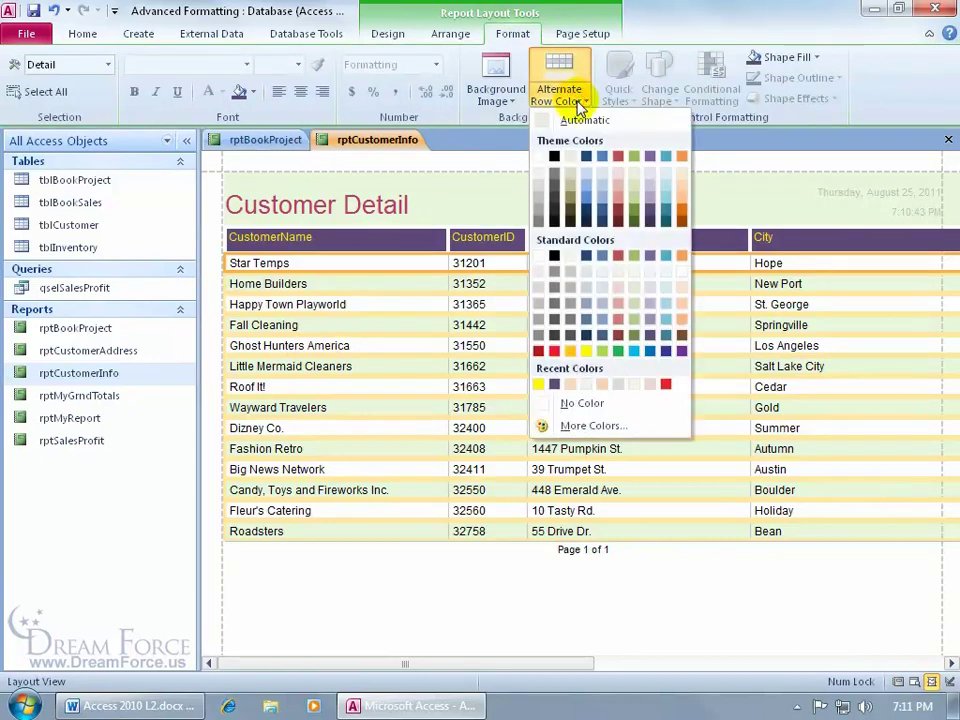
pyautogui.click(666, 277)
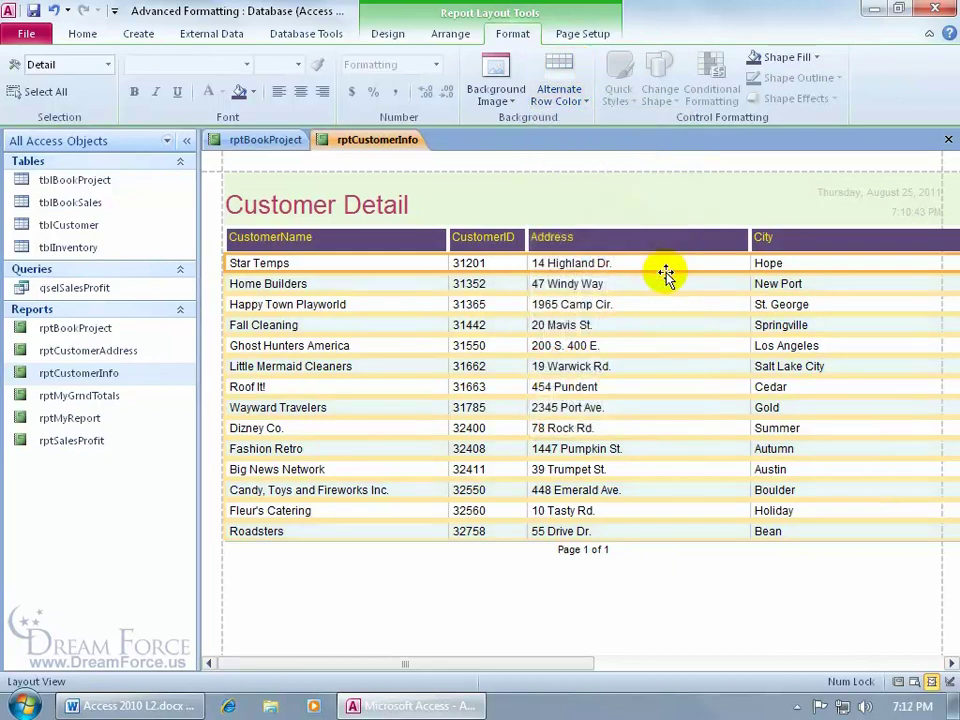
# Check the alternate row color in Report View and return to Layout View
pyautogui.rightClick(380, 143)
pyautogui.click(428, 221)
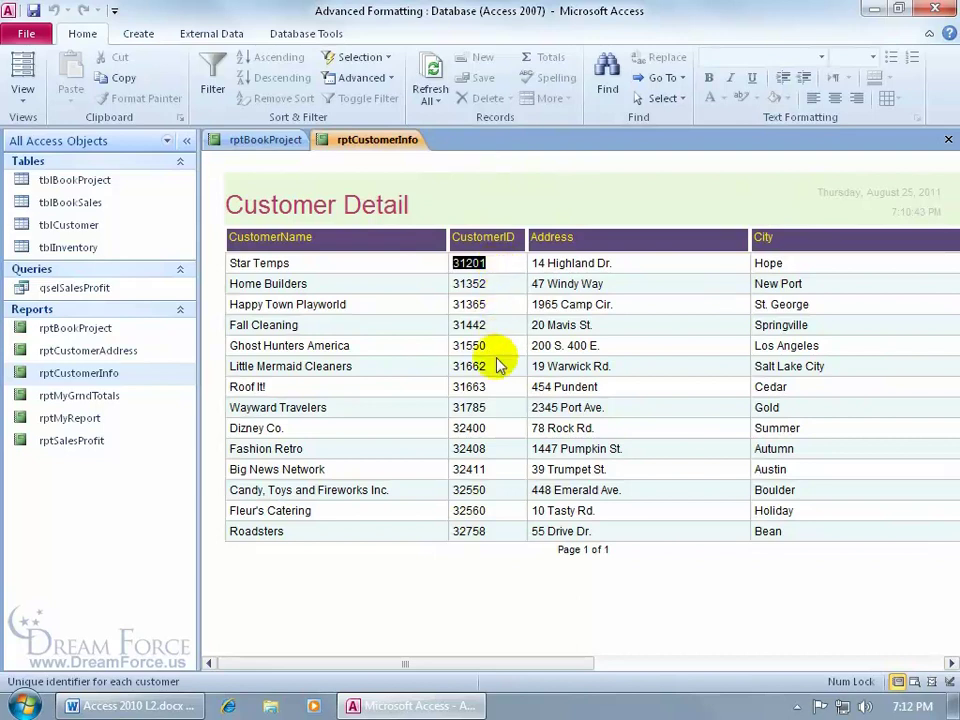
pyautogui.rightClick(472, 198)
pyautogui.click(516, 229)
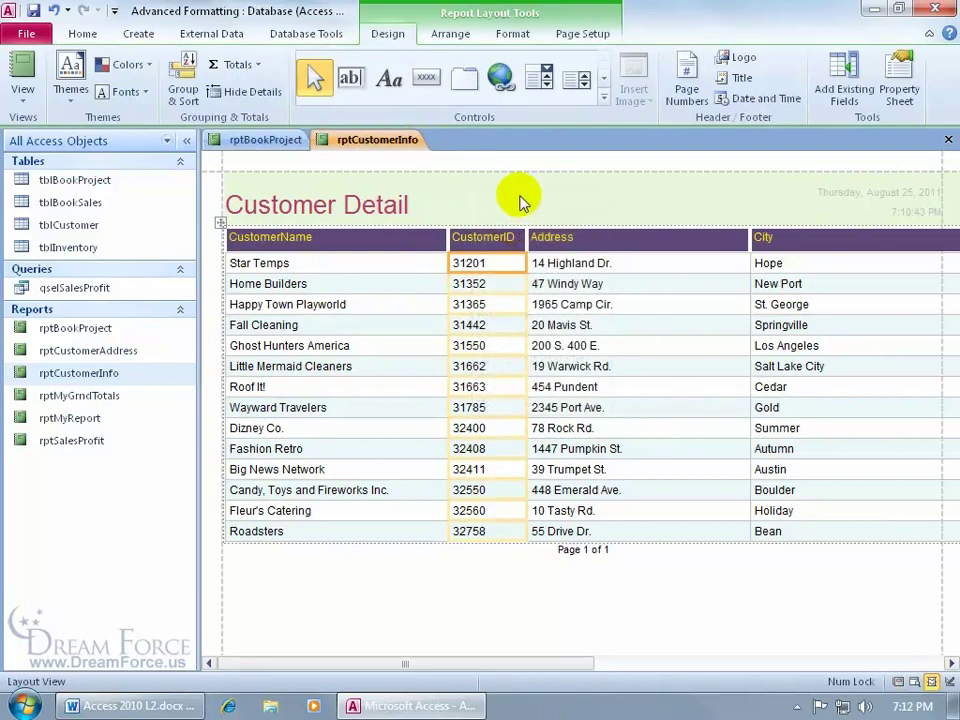
# Set the Text Align property of the CustomerID values to Center
pyautogui.click(514, 34)
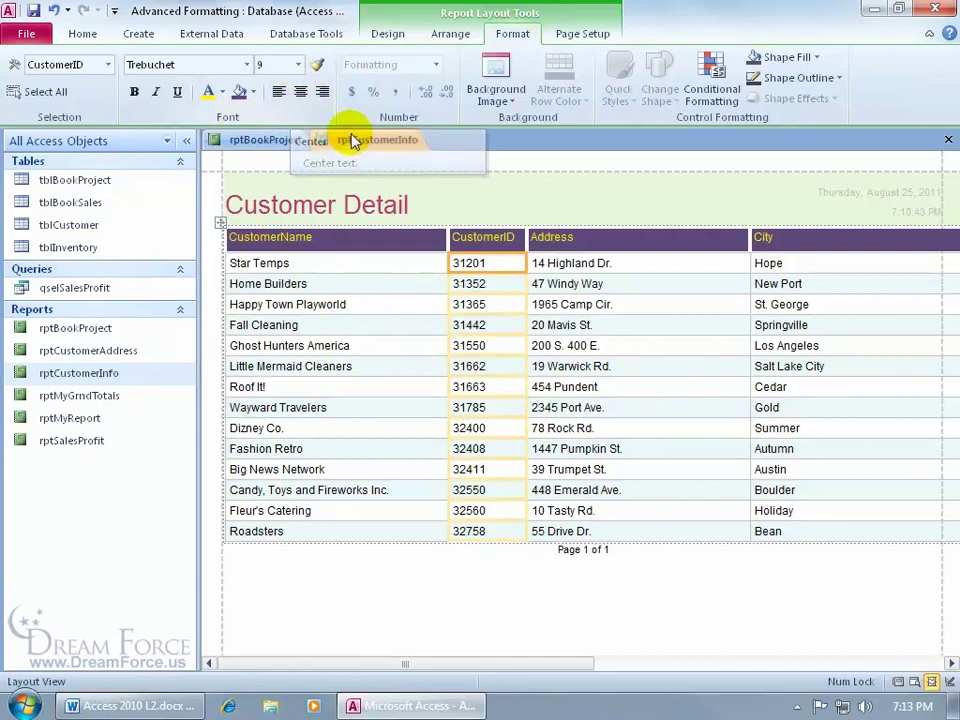
pyautogui.click(389, 34)
pyautogui.click(899, 90)
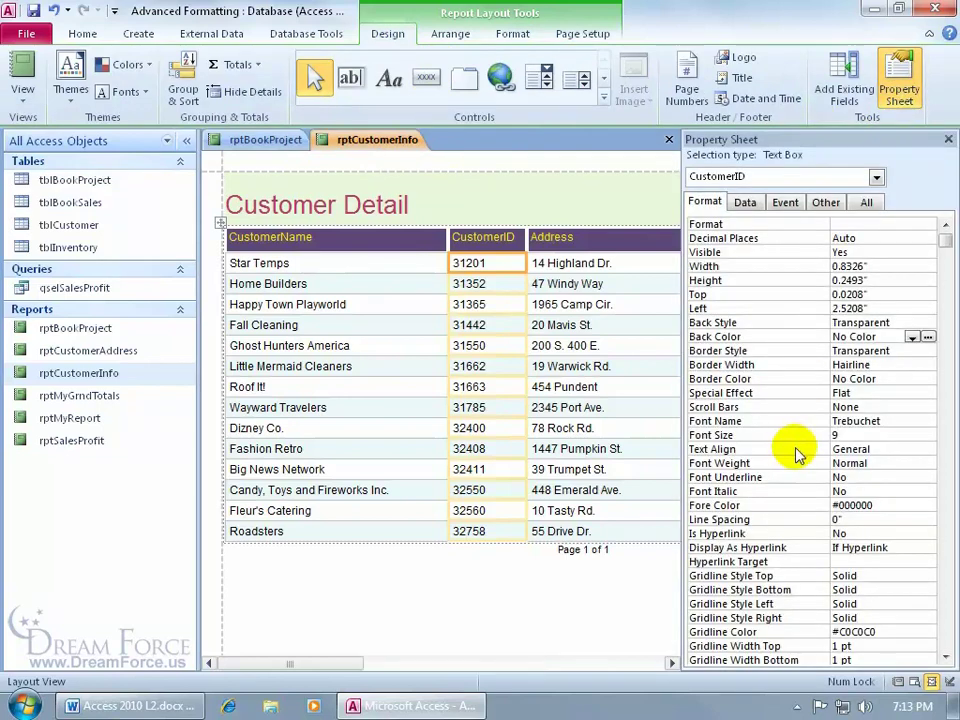
pyautogui.click(868, 449)
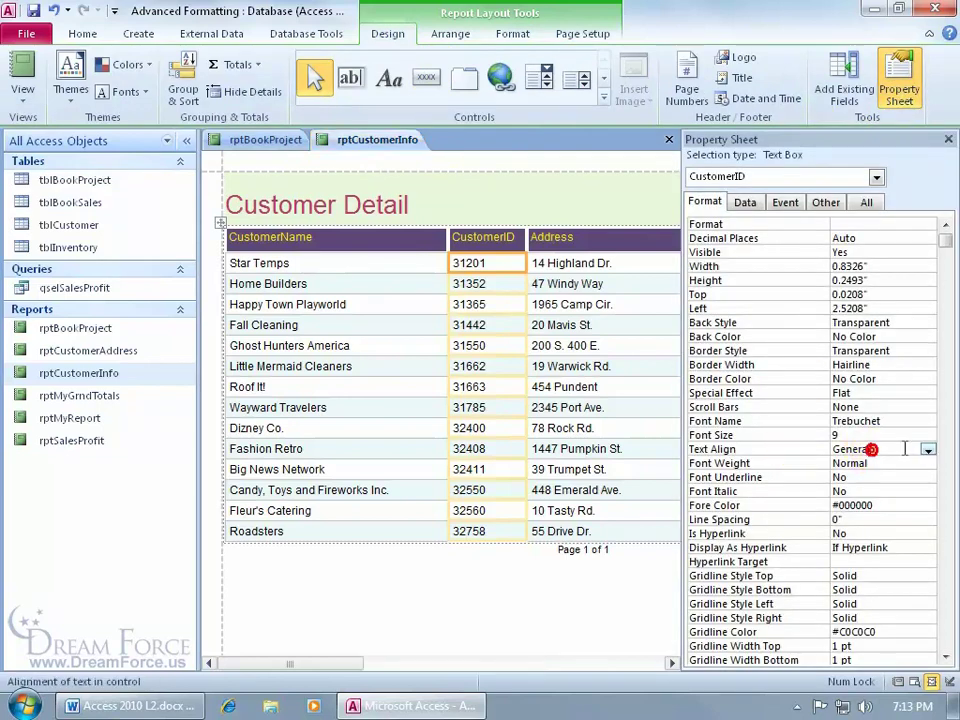
pyautogui.click(928, 449)
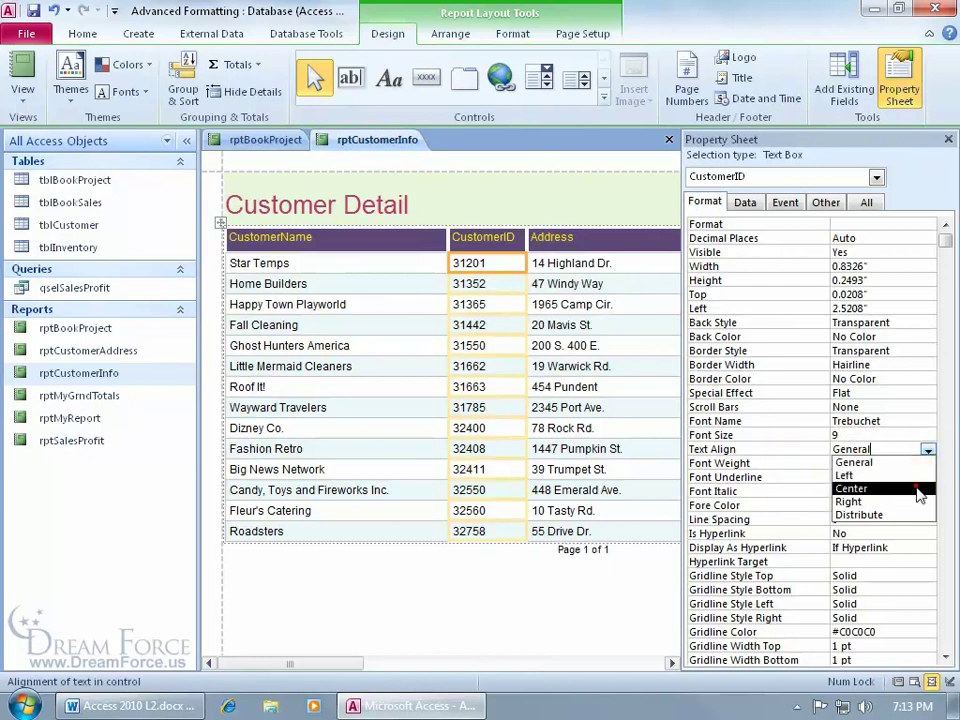
pyautogui.click(918, 488)
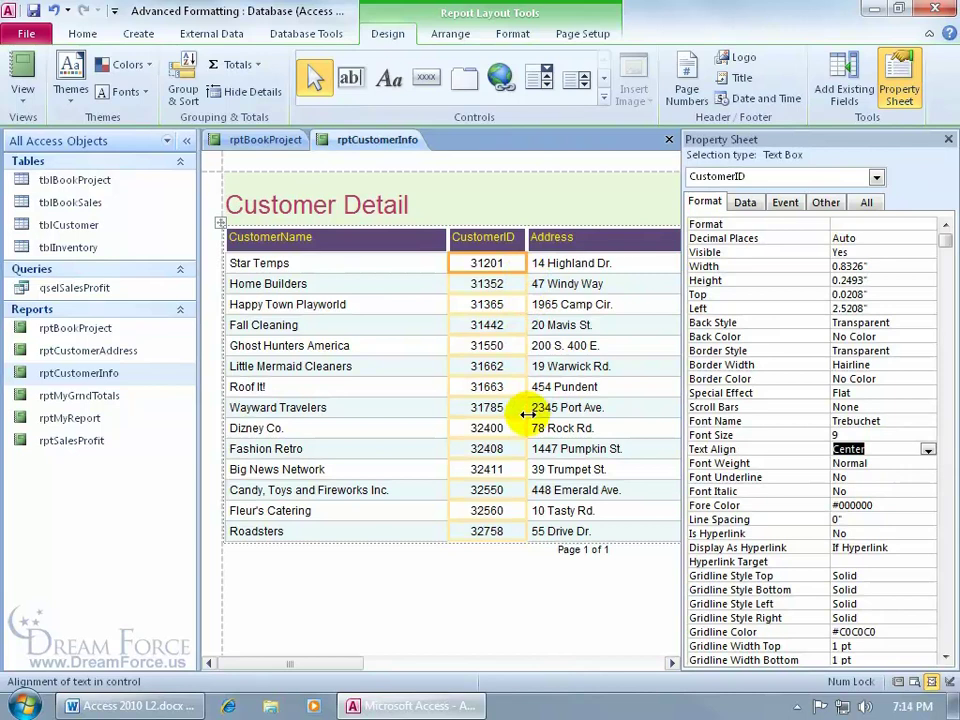
pyautogui.click(416, 390)
pyautogui.click(409, 345)
pyautogui.click(407, 305)
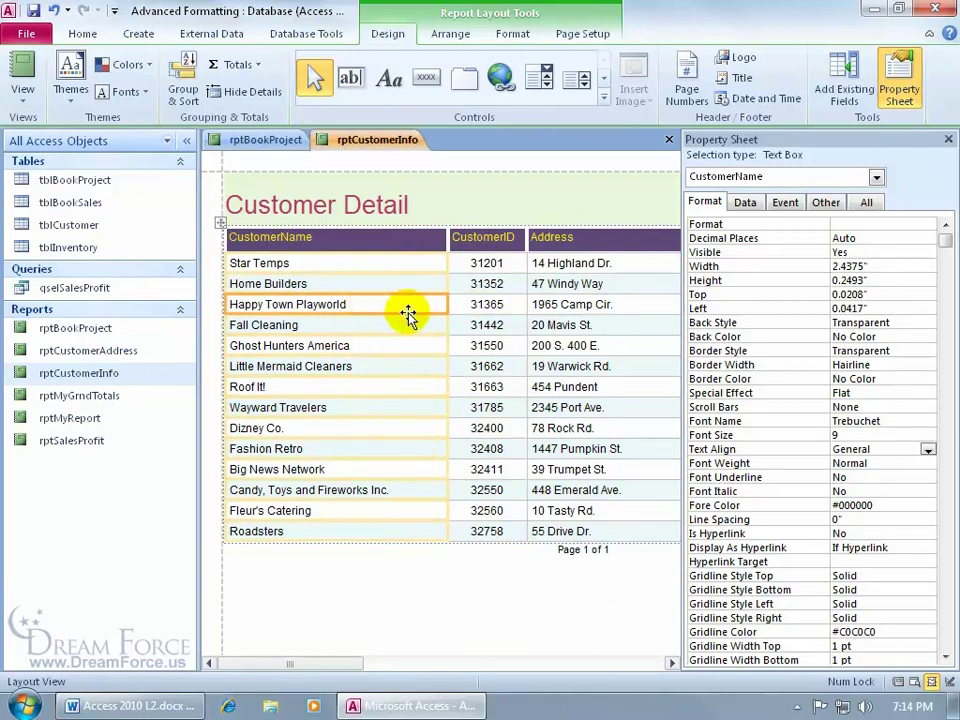
# Left-align the CustomerID values as a trial and center them again
pyautogui.click(486, 280)
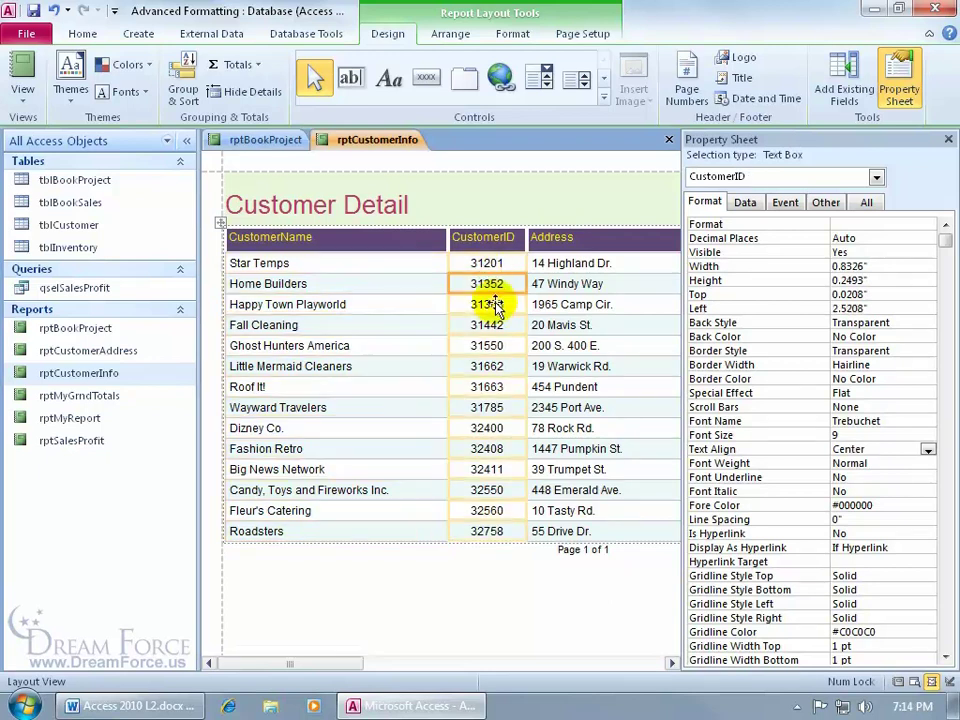
pyautogui.click(495, 343)
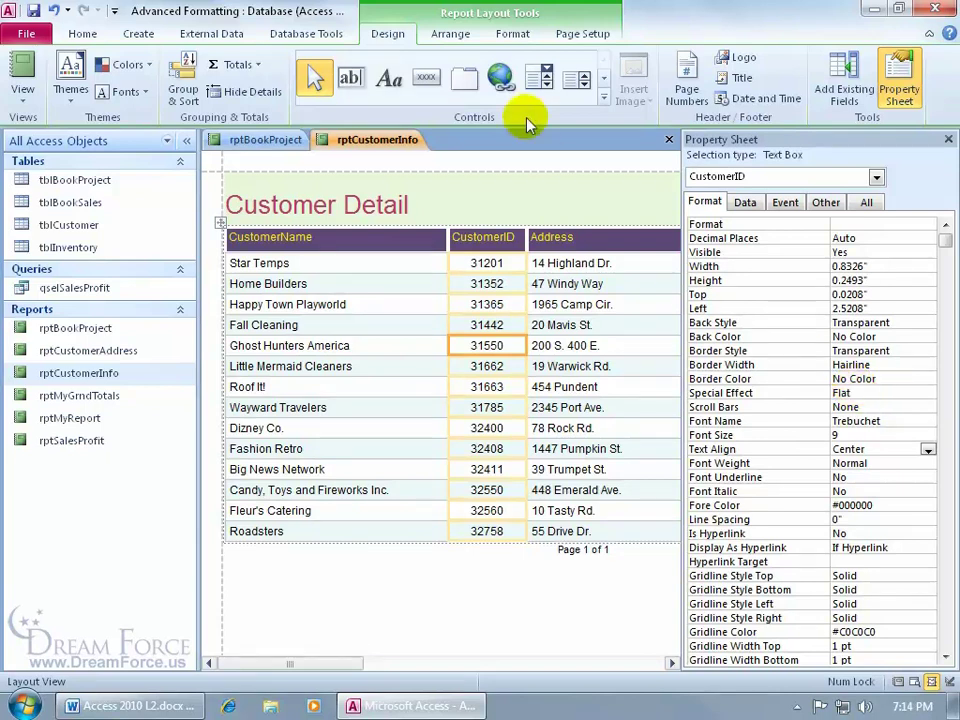
pyautogui.click(510, 33)
pyautogui.click(278, 91)
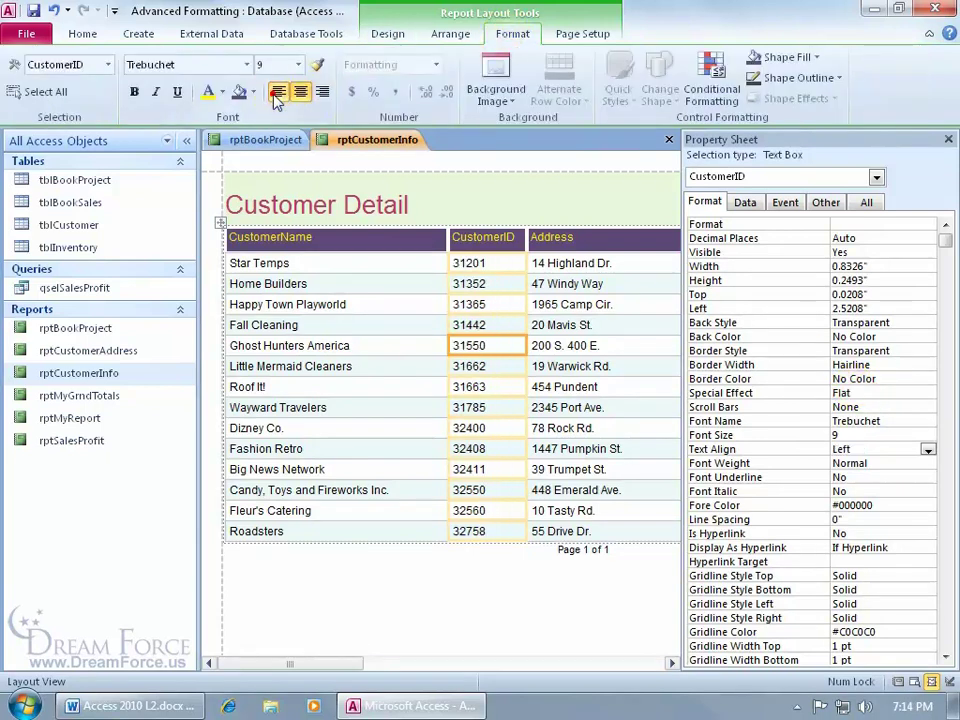
pyautogui.click(299, 93)
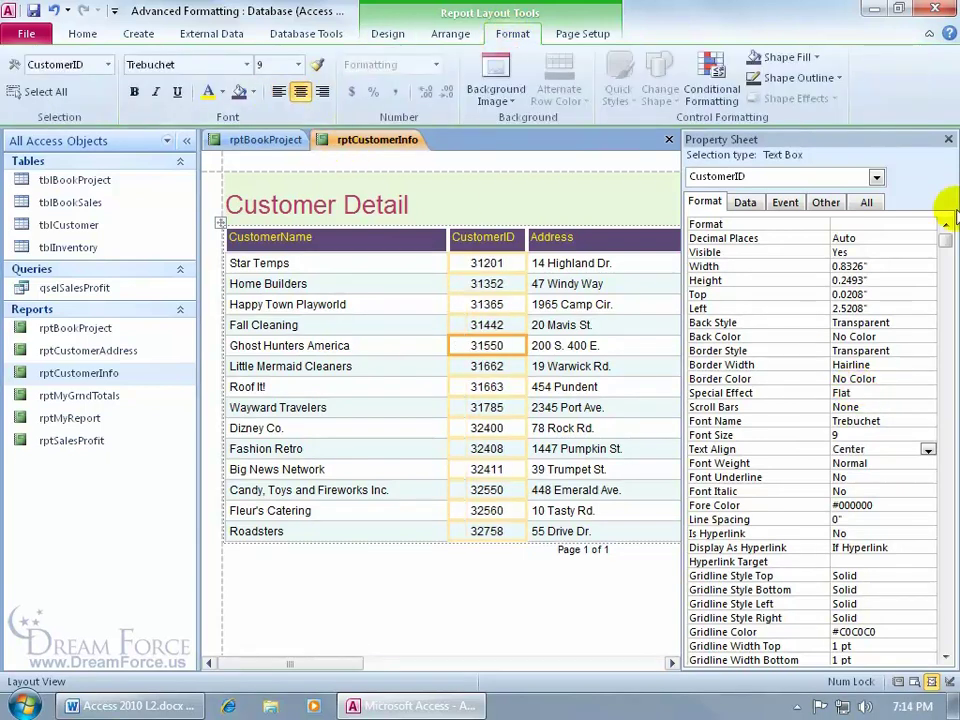
# Close the property sheet and narrow the CustomerName column to about 1.18 inches
pyautogui.click(947, 140)
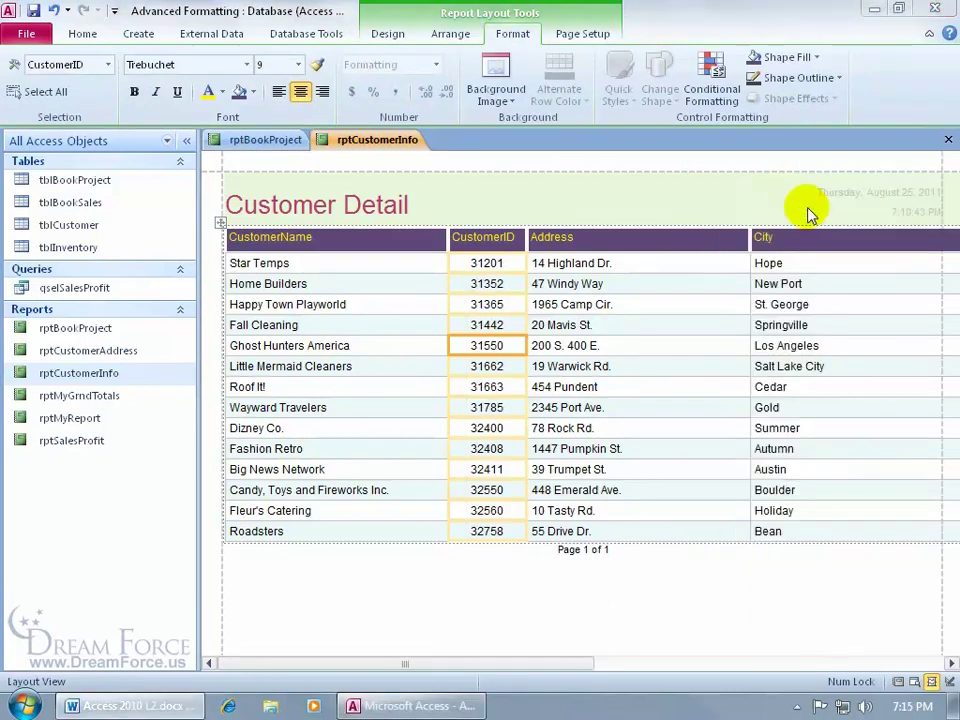
pyautogui.click(420, 285)
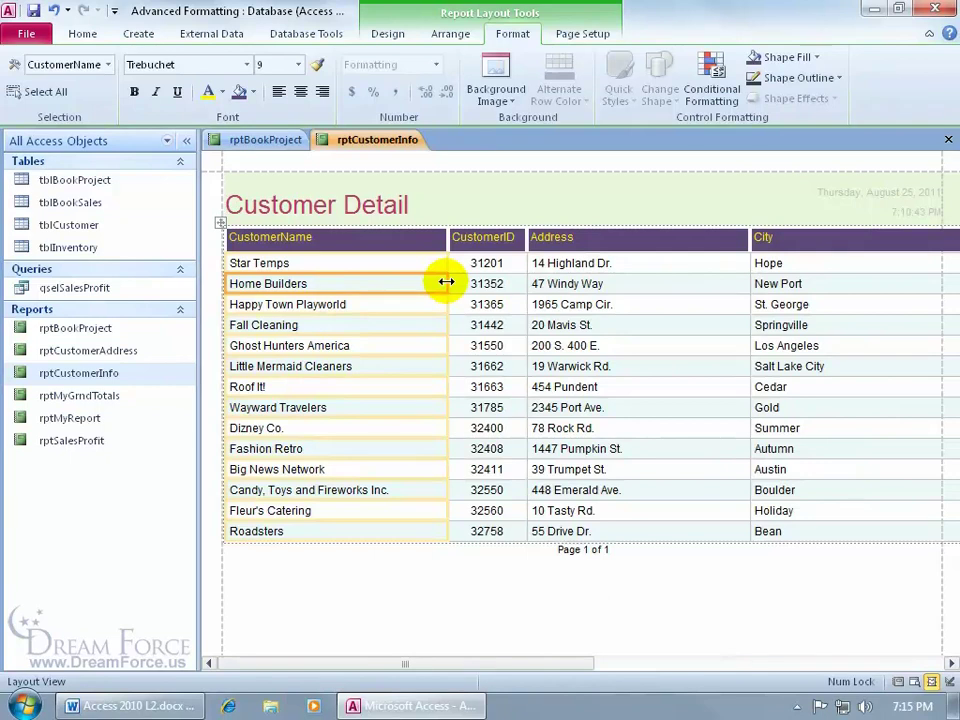
pyautogui.moveTo(446, 283); pyautogui.dragTo(333, 283)
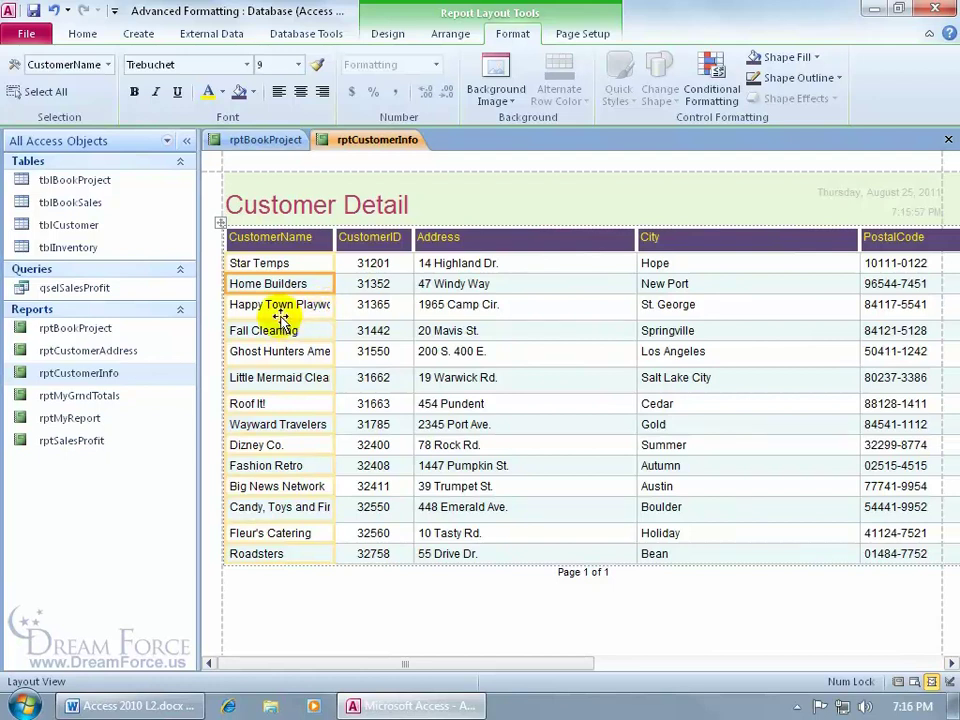
# Set the Can Grow property of the CustomerName values to Yes so long names wrap
pyautogui.click(388, 34)
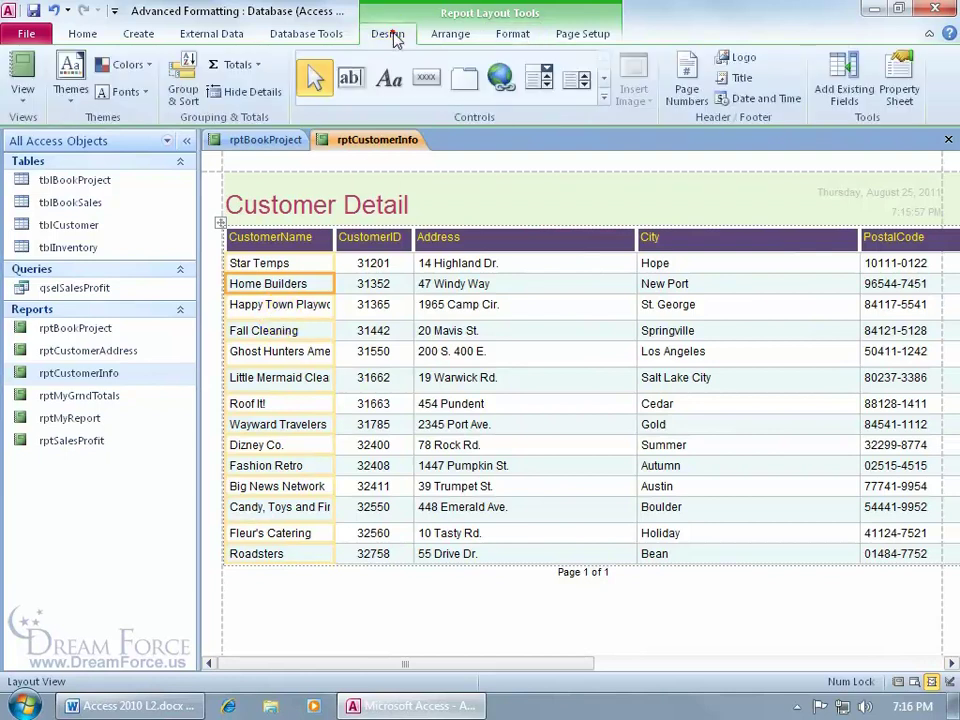
pyautogui.click(897, 80)
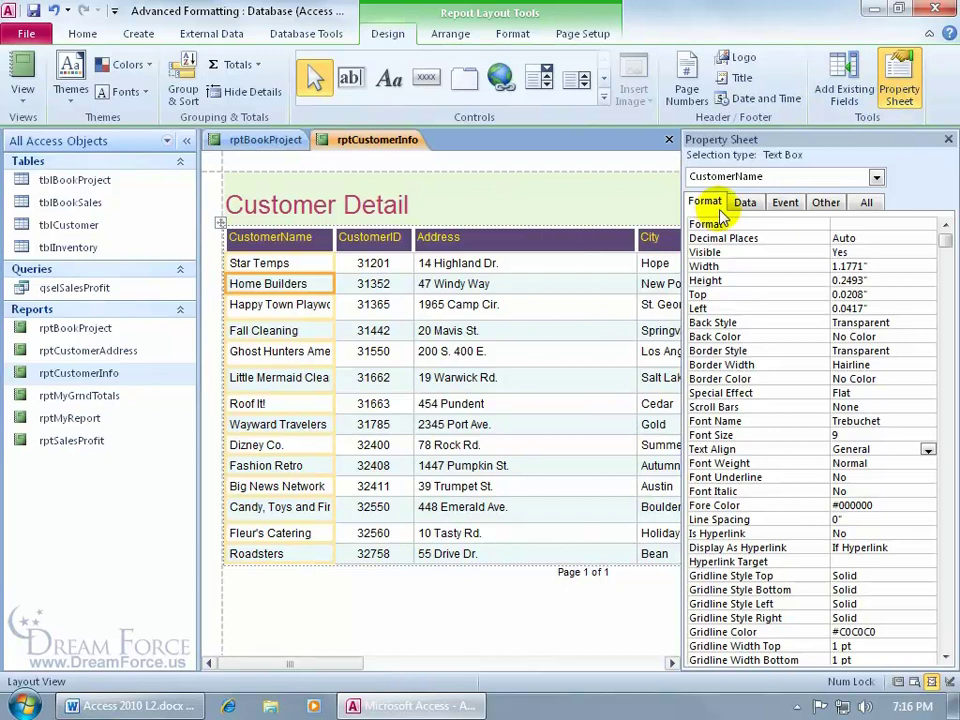
pyautogui.moveTo(945, 229); pyautogui.dragTo(842, 609)
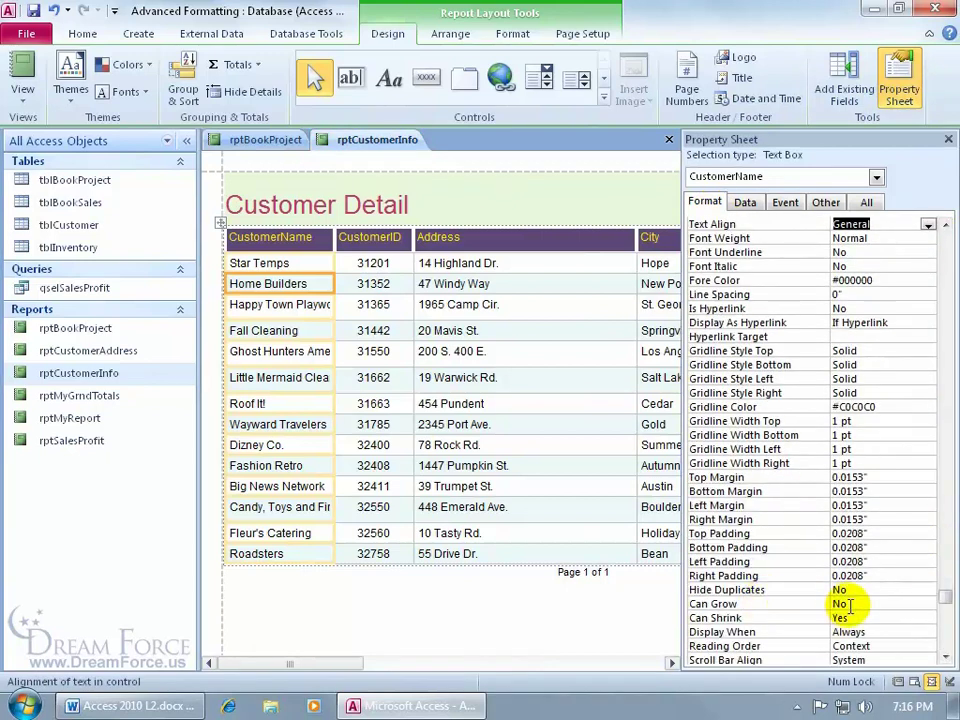
pyautogui.doubleClick(842, 604)
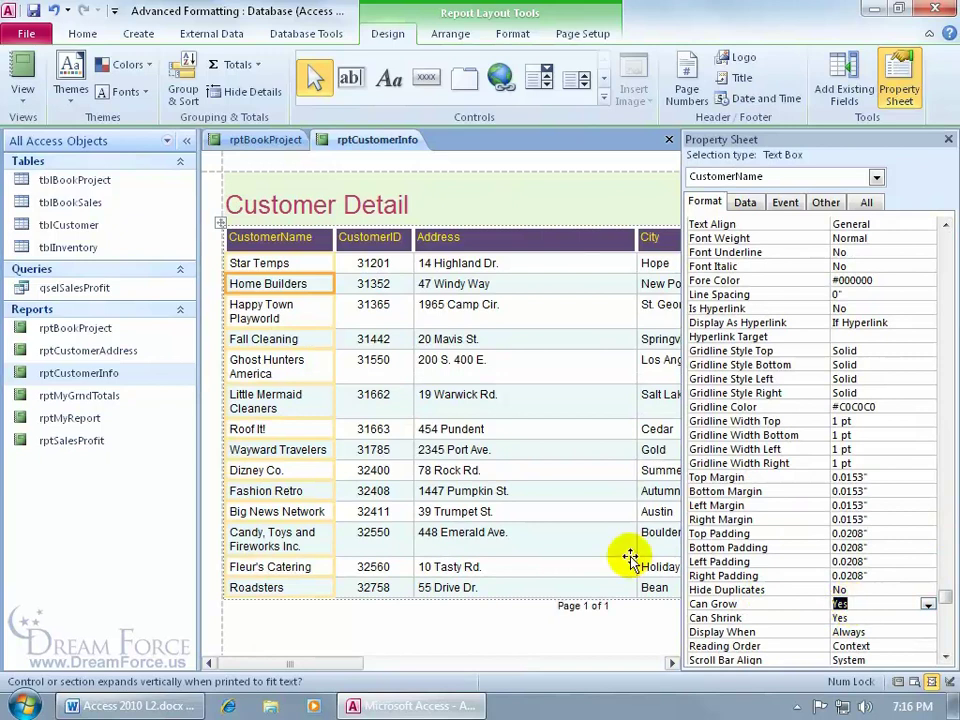
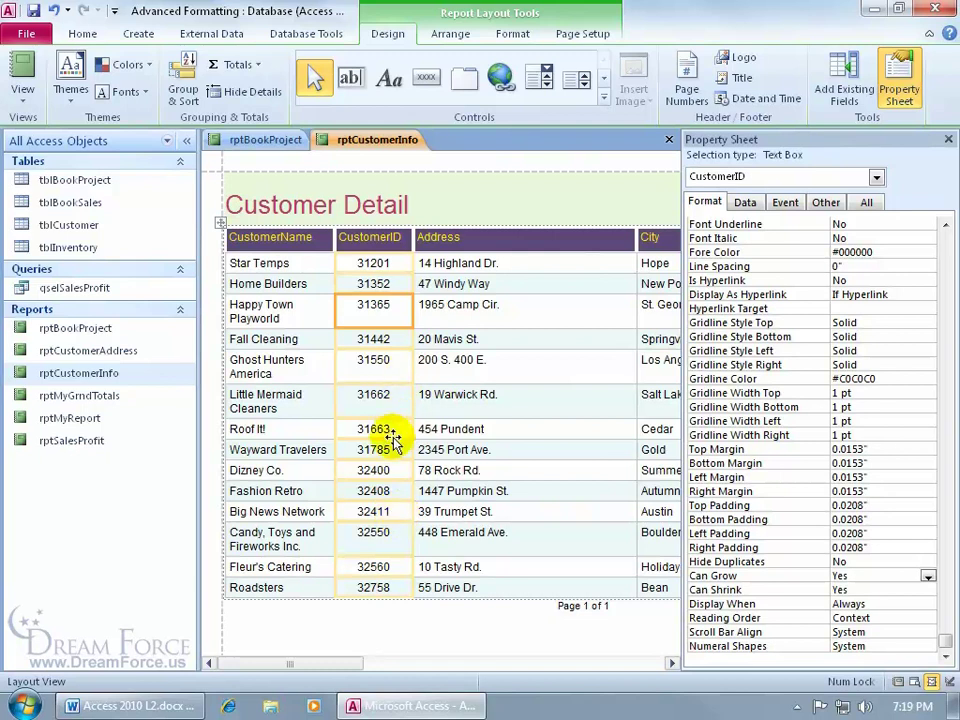
# In Design View, create a conditional formatting rule for the CustomerID text box in the Detail section, matching field values between two customer IDs
pyautogui.rightClick(389, 143)
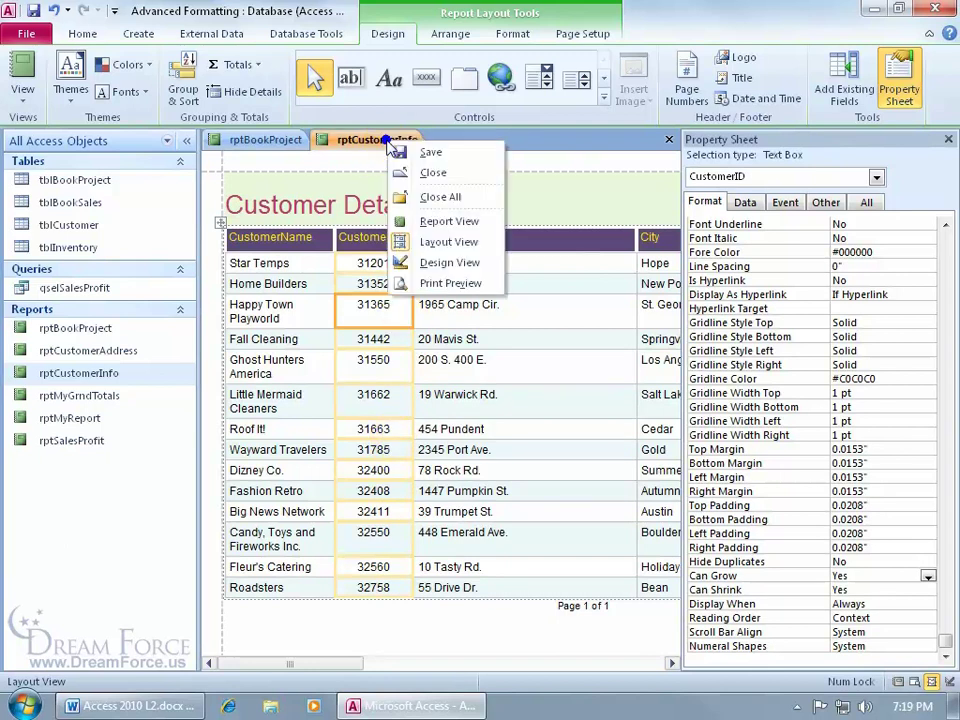
pyautogui.click(400, 262)
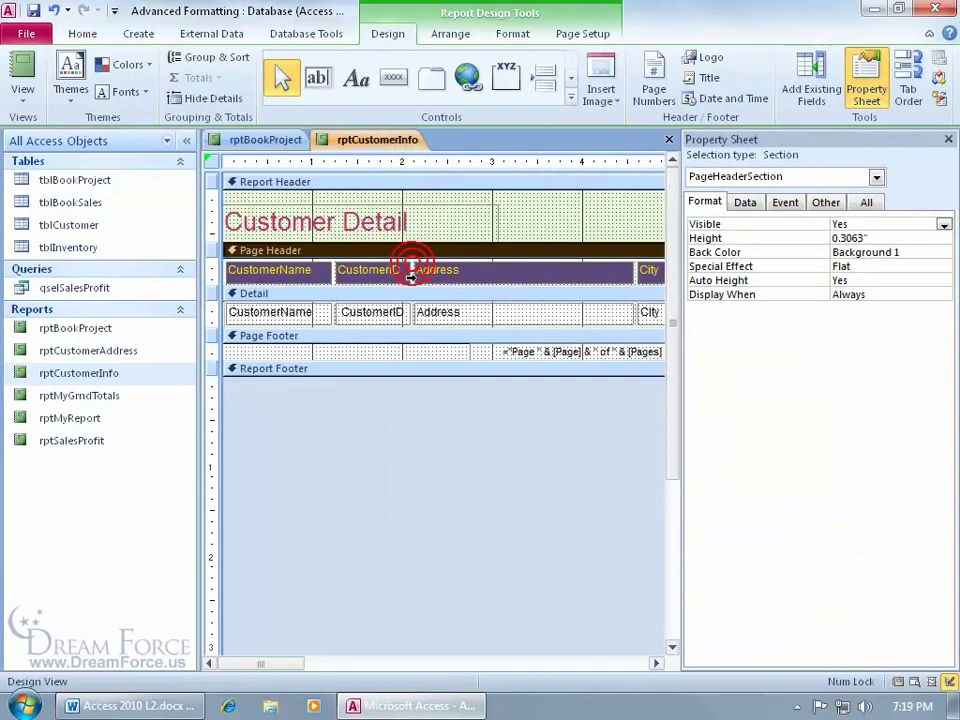
pyautogui.click(376, 316)
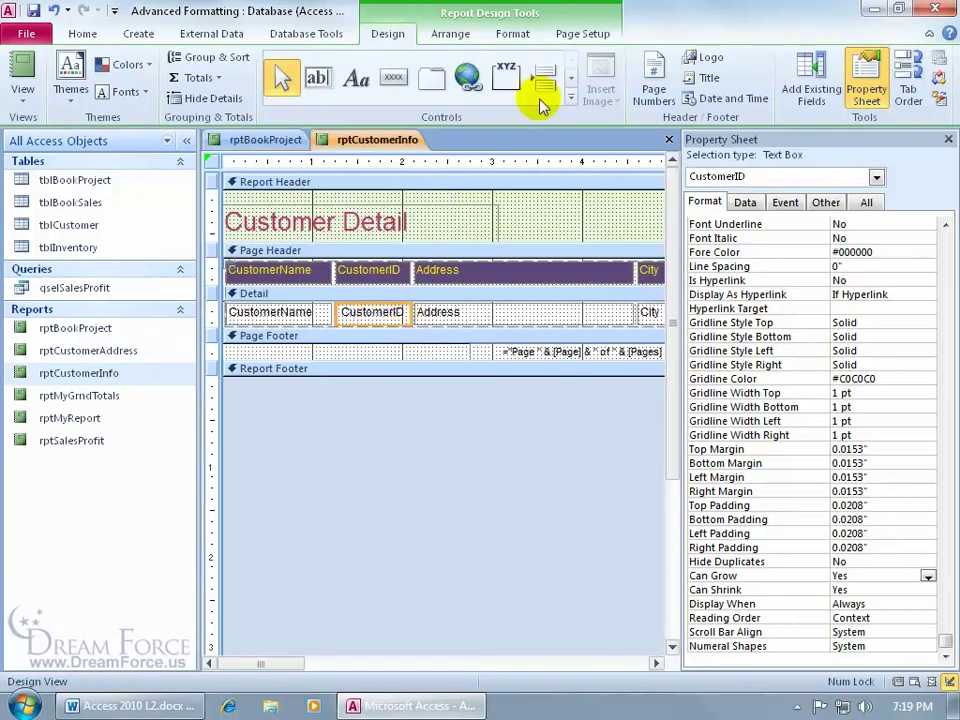
pyautogui.click(521, 32)
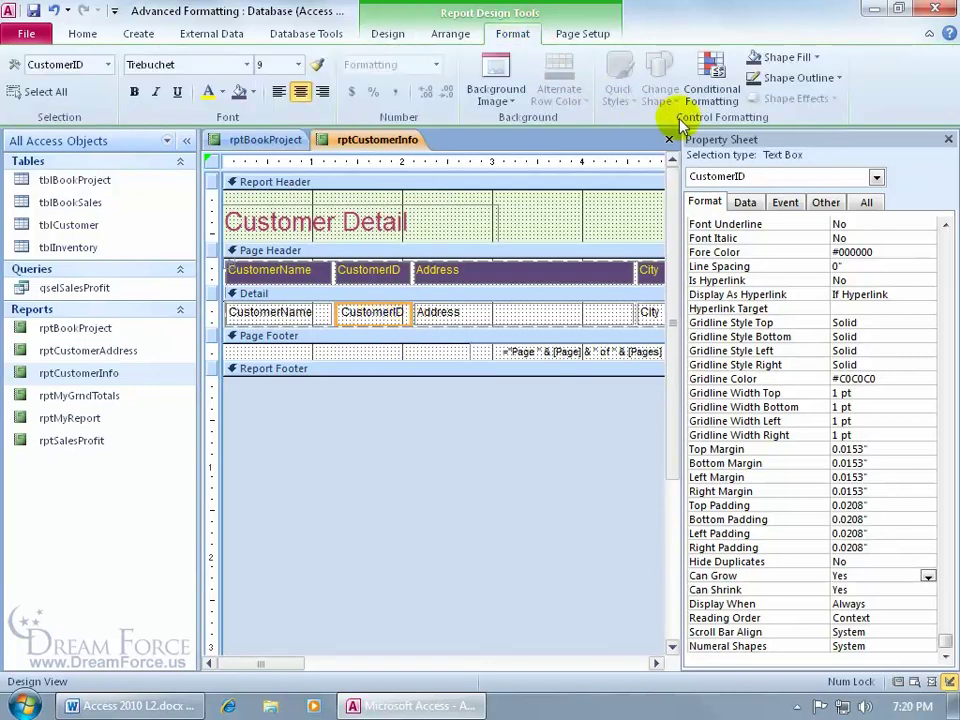
pyautogui.click(711, 92)
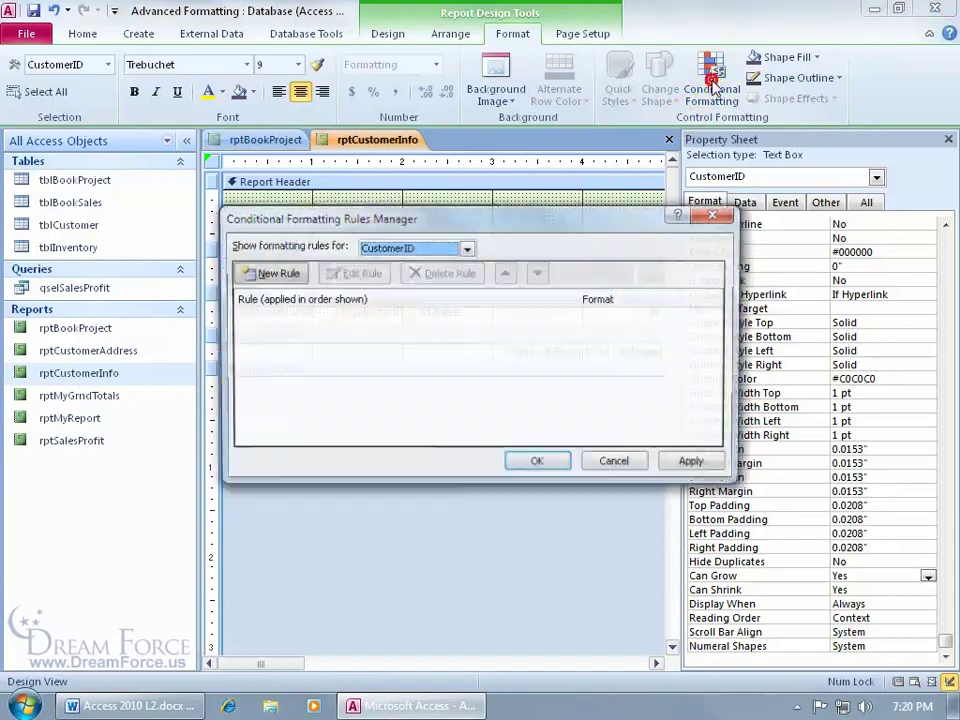
pyautogui.click(275, 274)
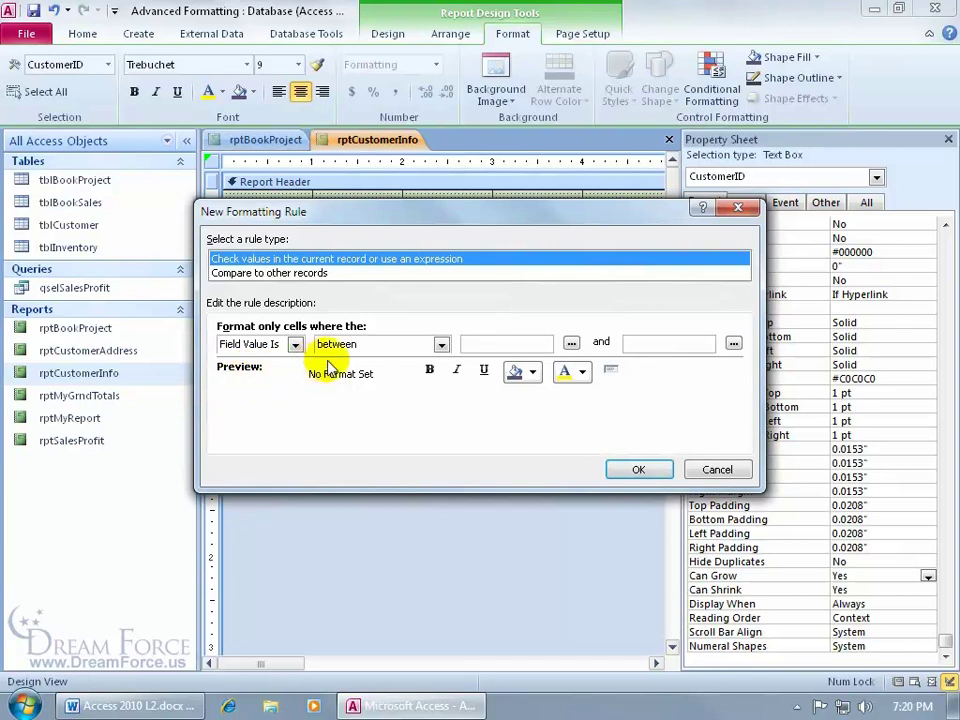
pyautogui.click(489, 346)
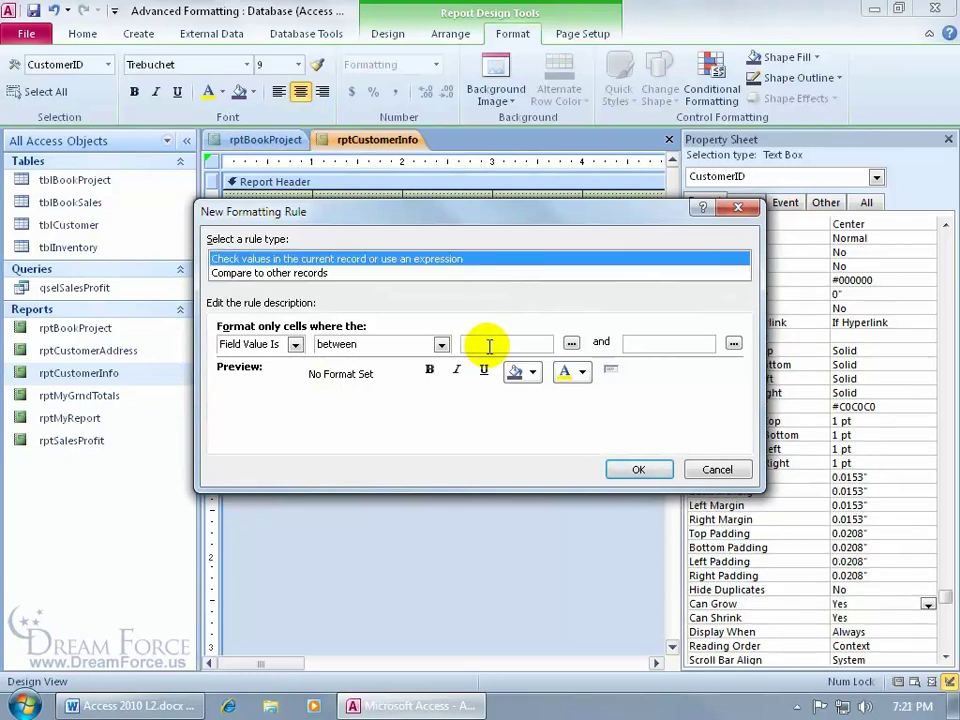
pyautogui.click(489, 346)
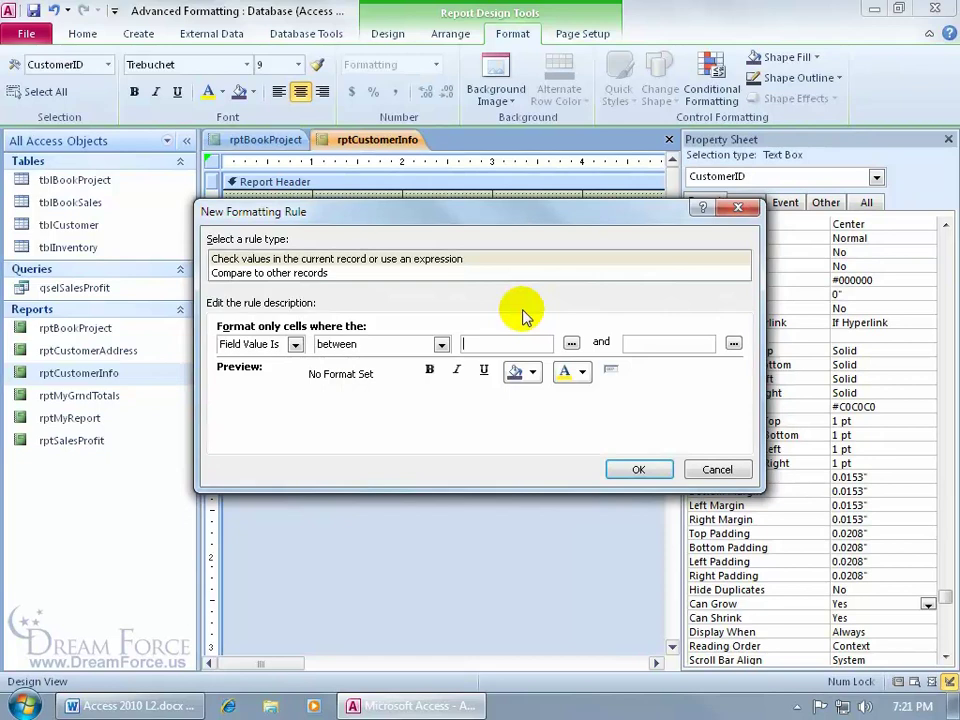
pyautogui.write('31422')
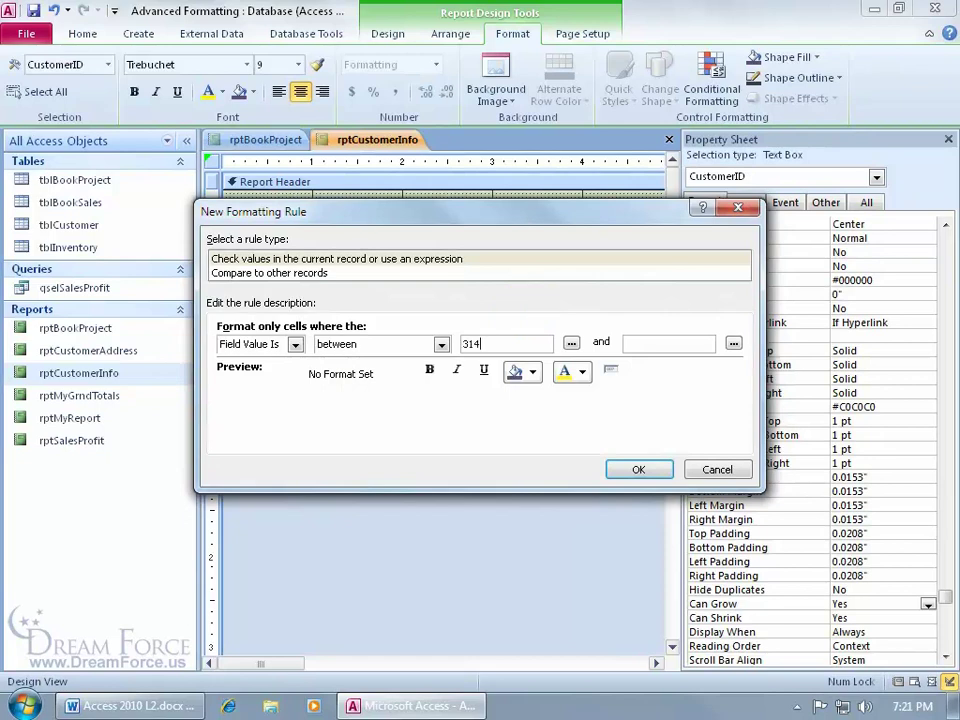
pyautogui.click(668, 343)
pyautogui.write('32408')
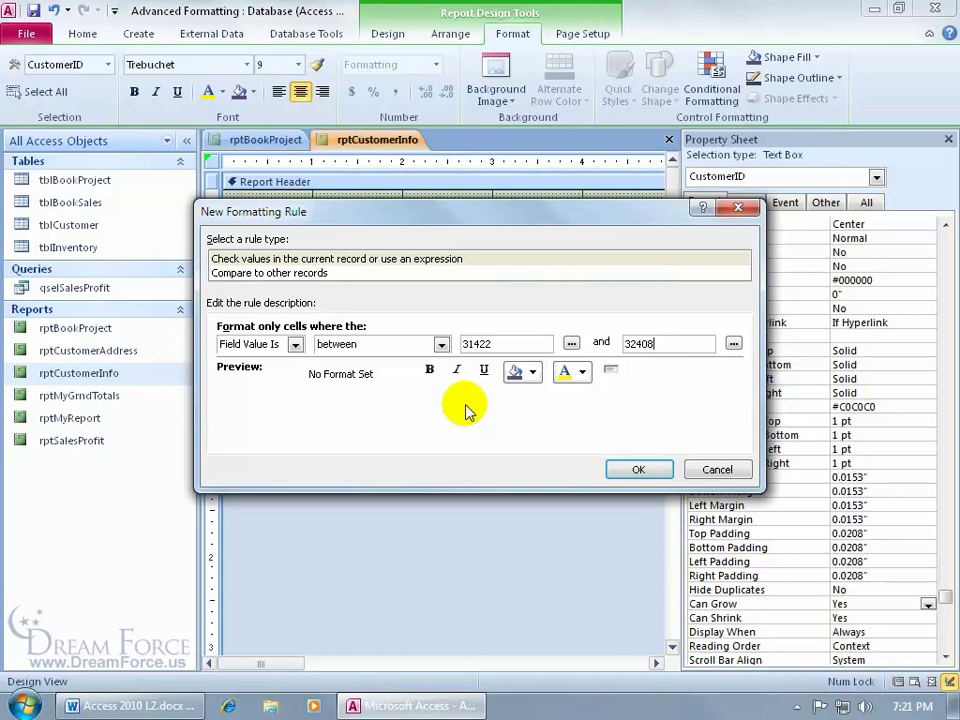
# Give the new rule a medium purple background color and apply it to the CustomerID field
pyautogui.click(532, 372)
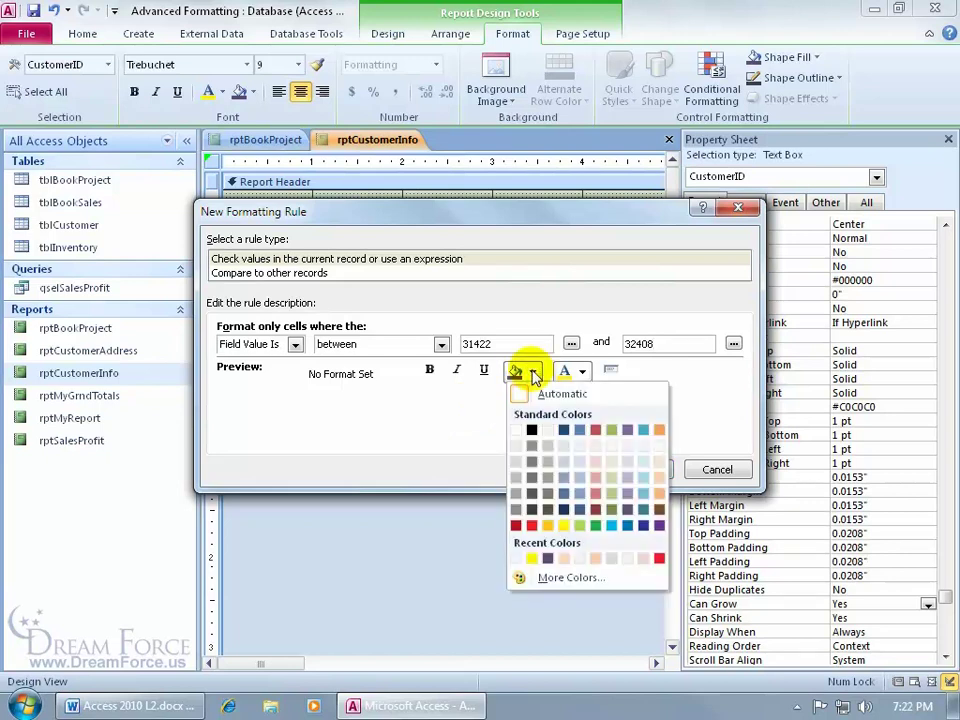
pyautogui.click(628, 494)
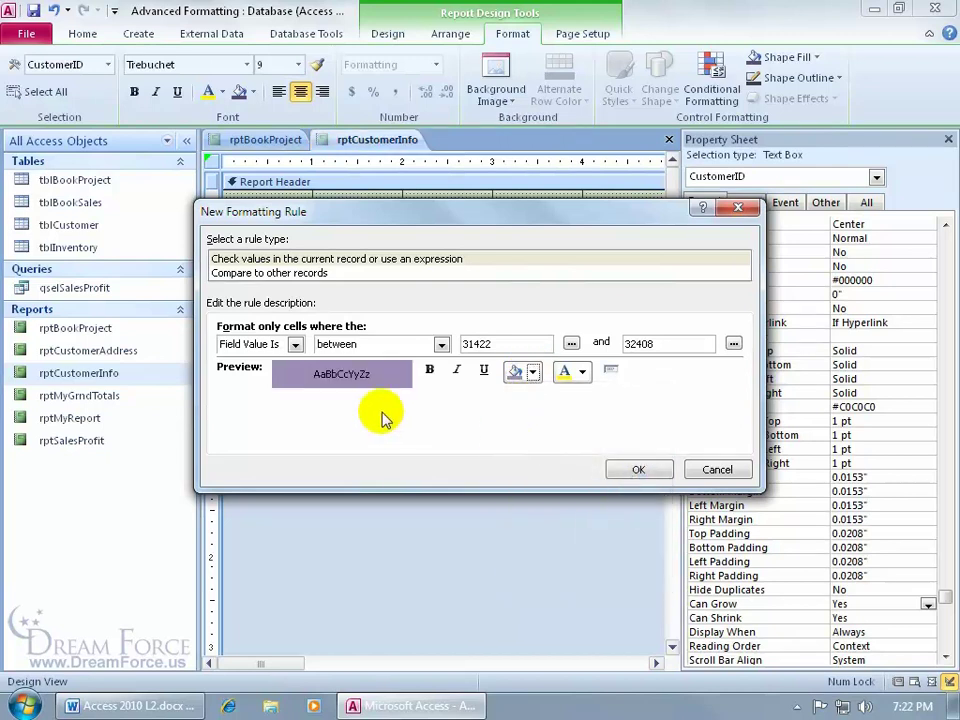
pyautogui.click(640, 470)
pyautogui.click(557, 464)
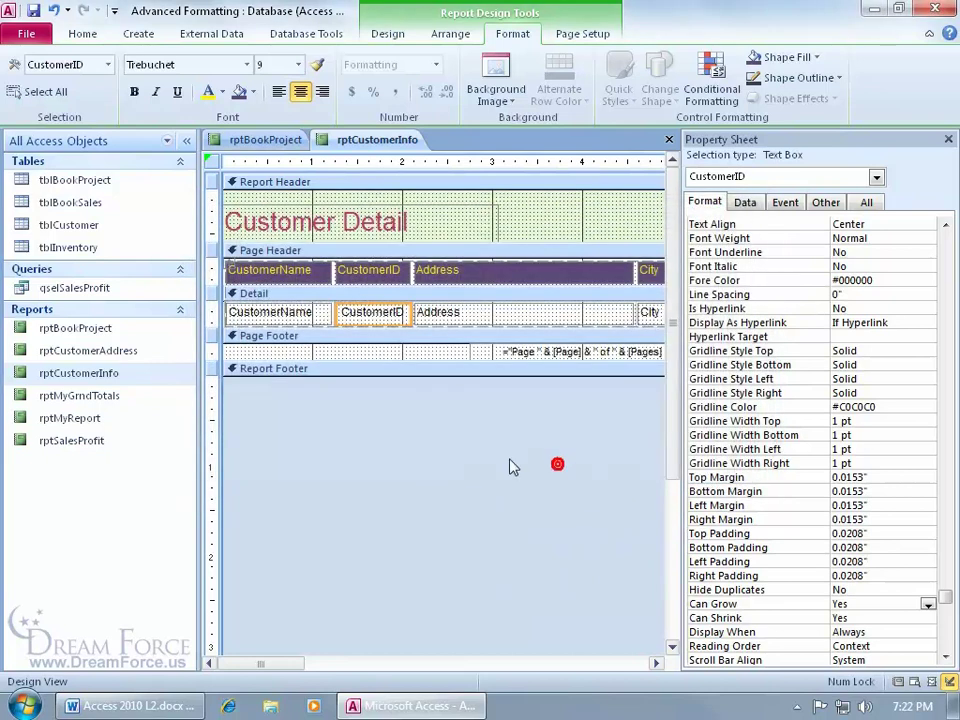
# Check the conditional formatting of the CustomerID values in Report View and Print Preview
pyautogui.rightClick(364, 144)
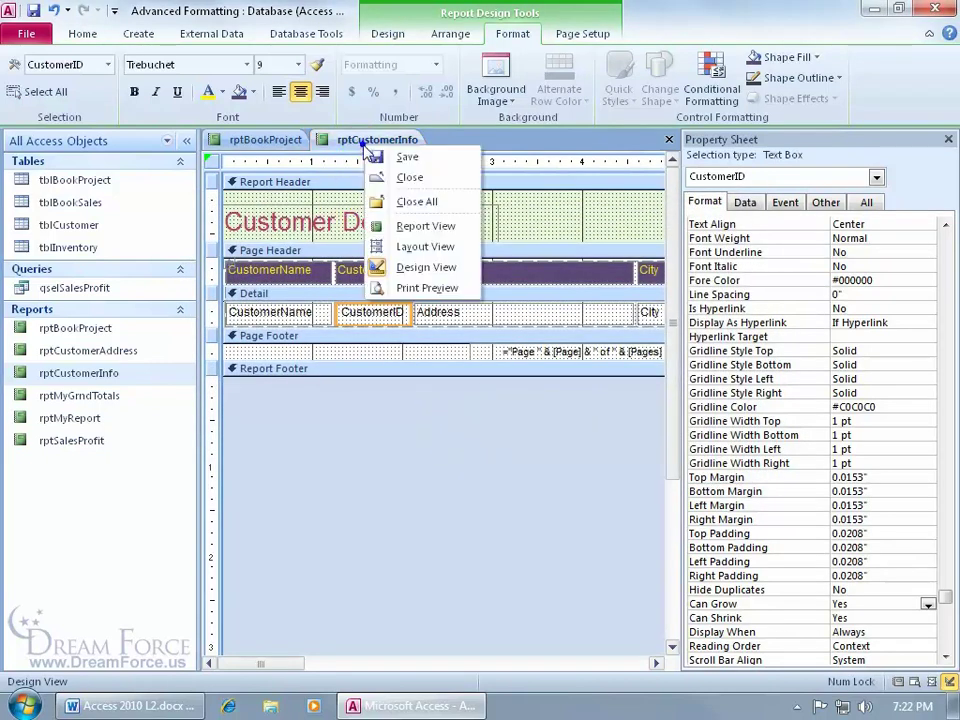
pyautogui.click(388, 226)
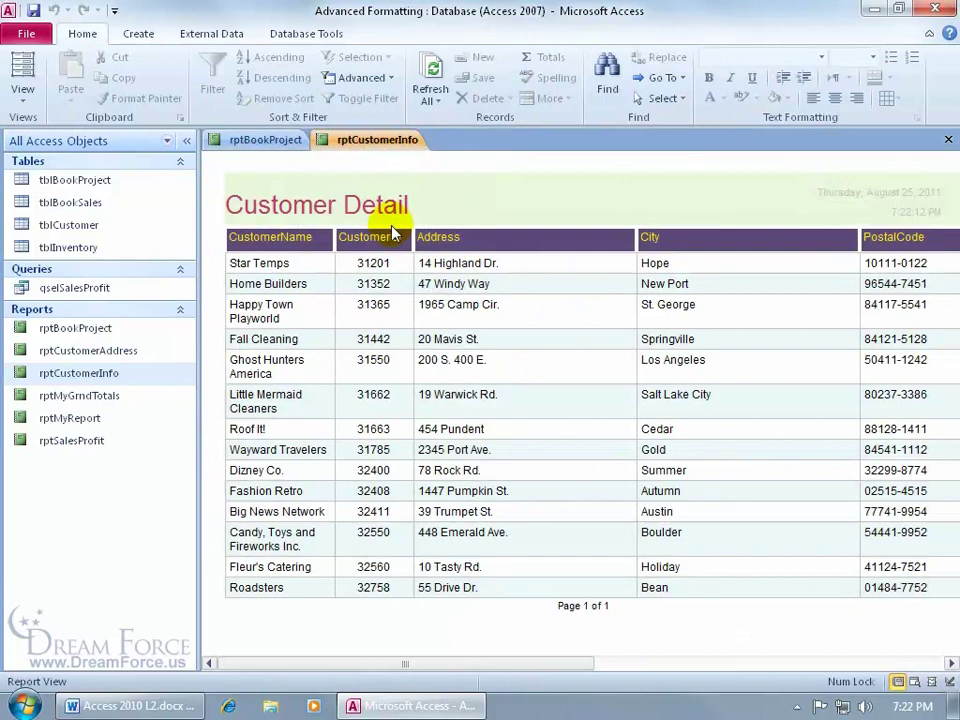
pyautogui.click(370, 280)
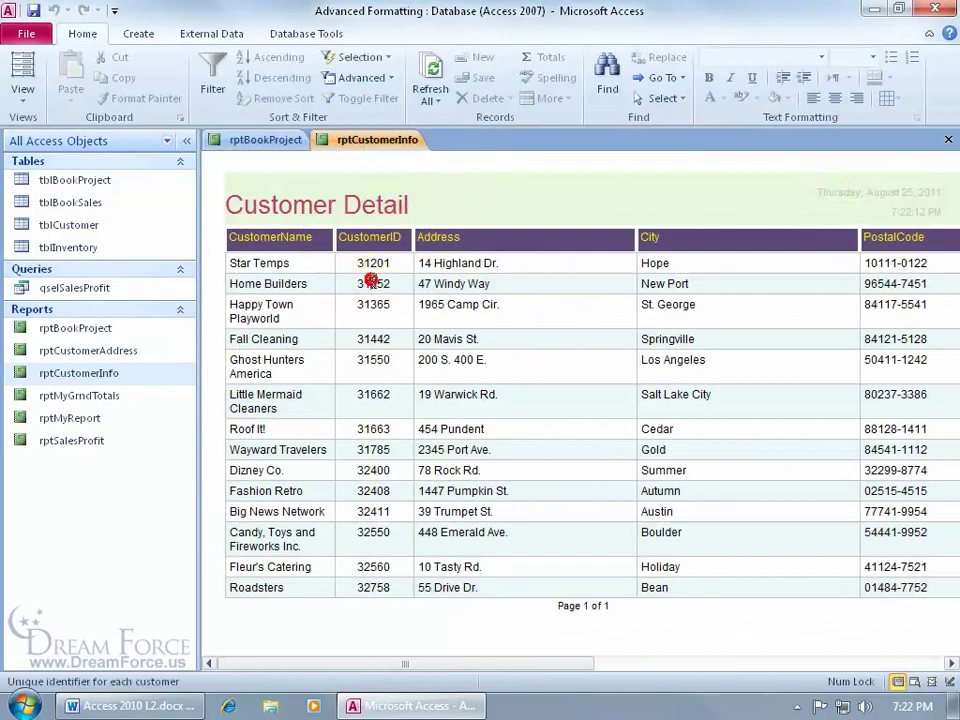
pyautogui.click(376, 338)
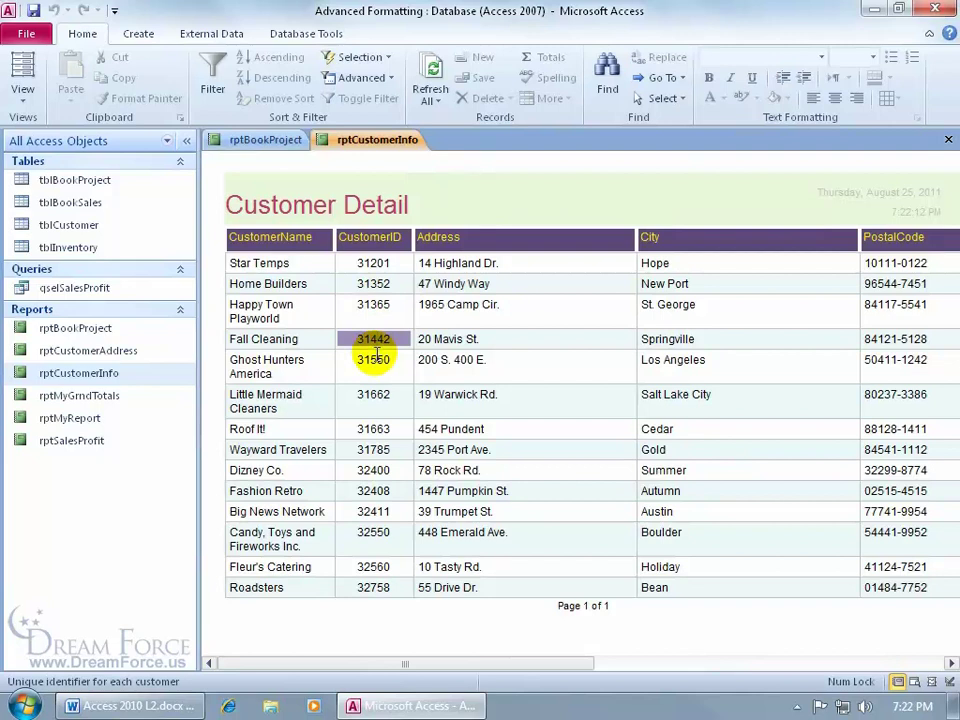
pyautogui.click(376, 362)
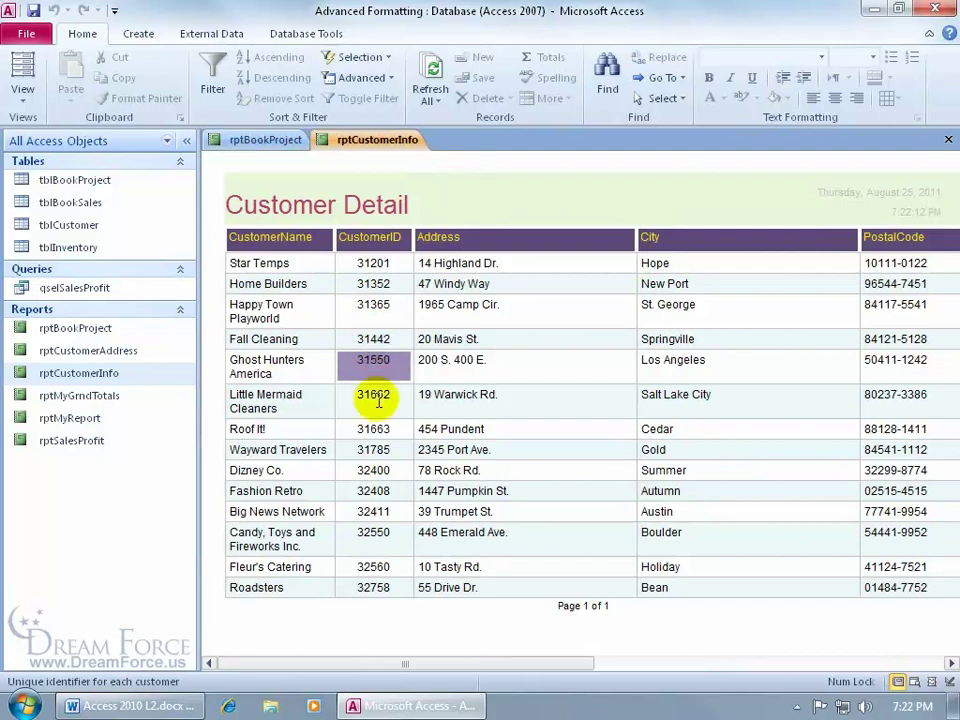
pyautogui.click(376, 398)
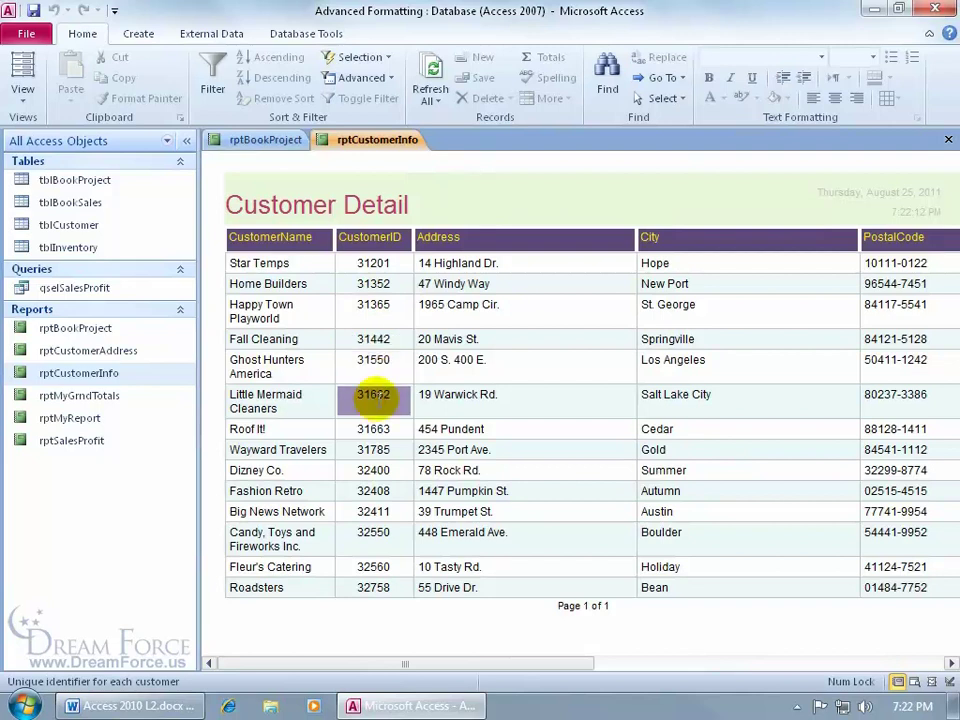
pyautogui.rightClick(432, 157)
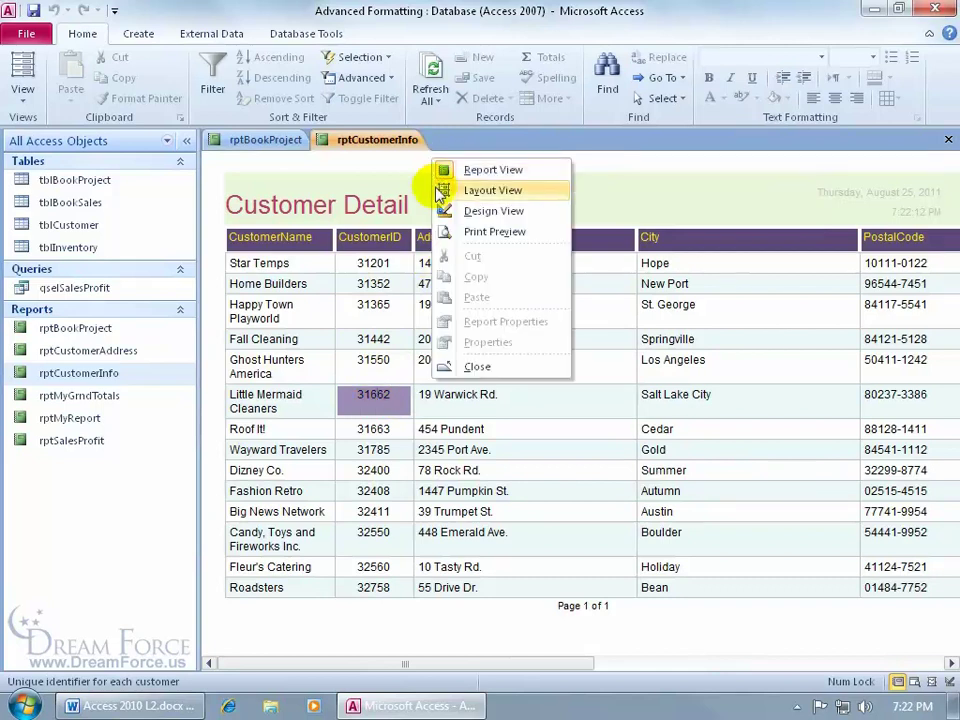
pyautogui.click(452, 238)
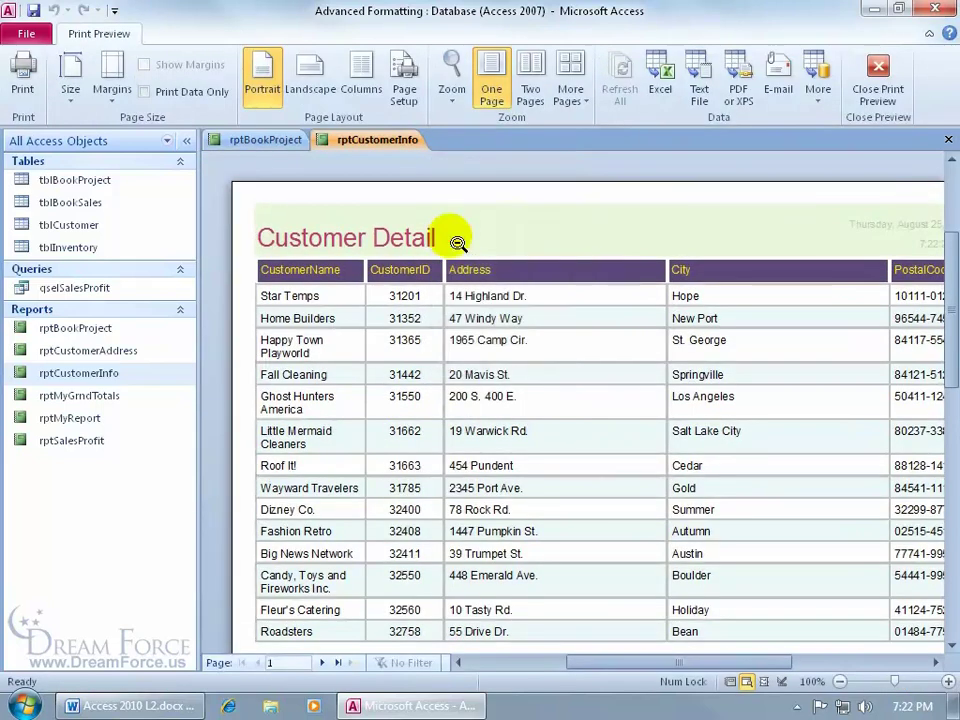
# In Design View, edit the CustomerID conditional formatting rule to add underline and bold text
pyautogui.rightClick(420, 189)
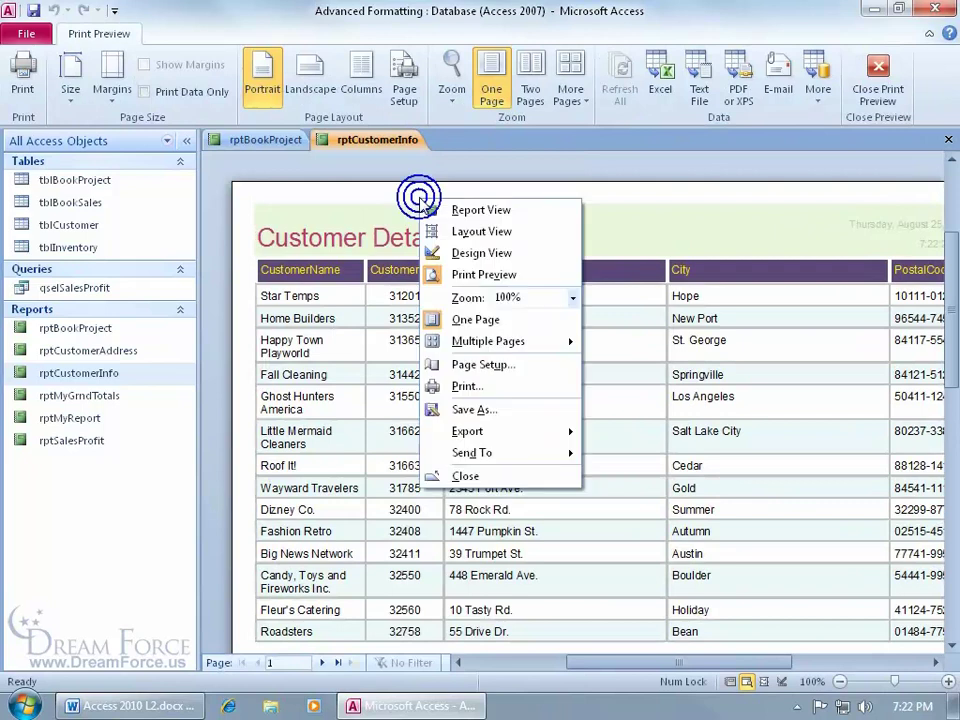
pyautogui.click(476, 252)
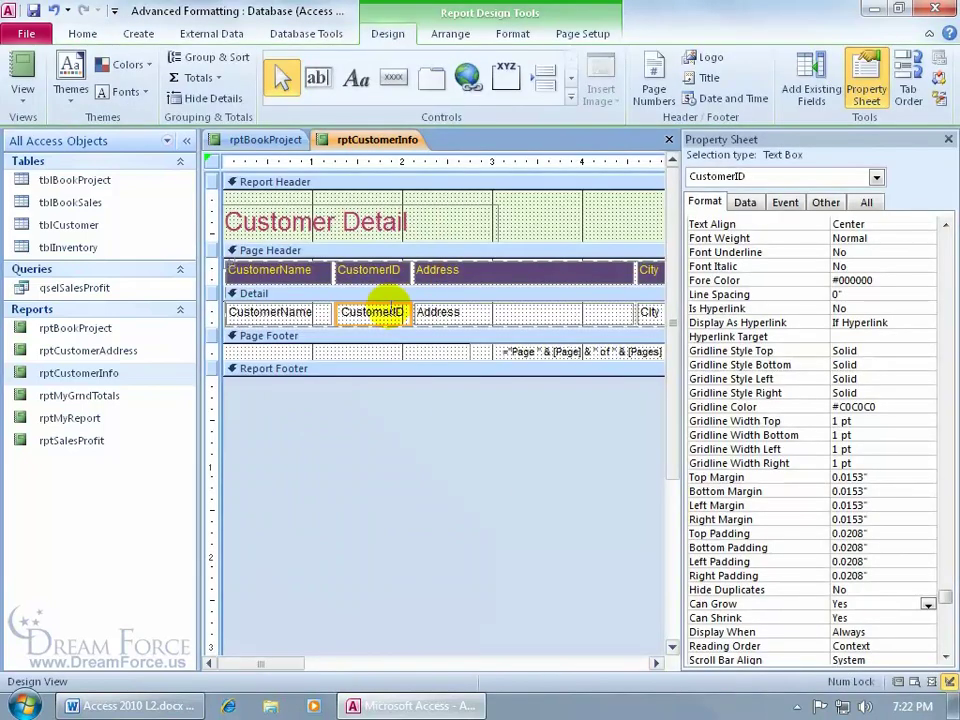
pyautogui.click(513, 36)
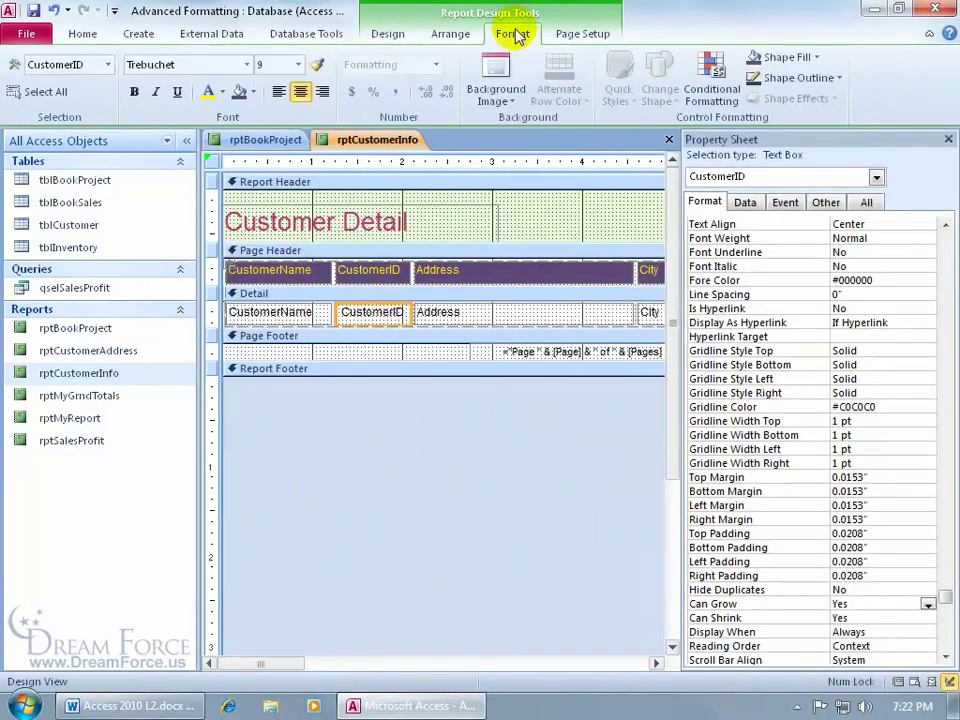
pyautogui.click(713, 92)
pyautogui.click(348, 328)
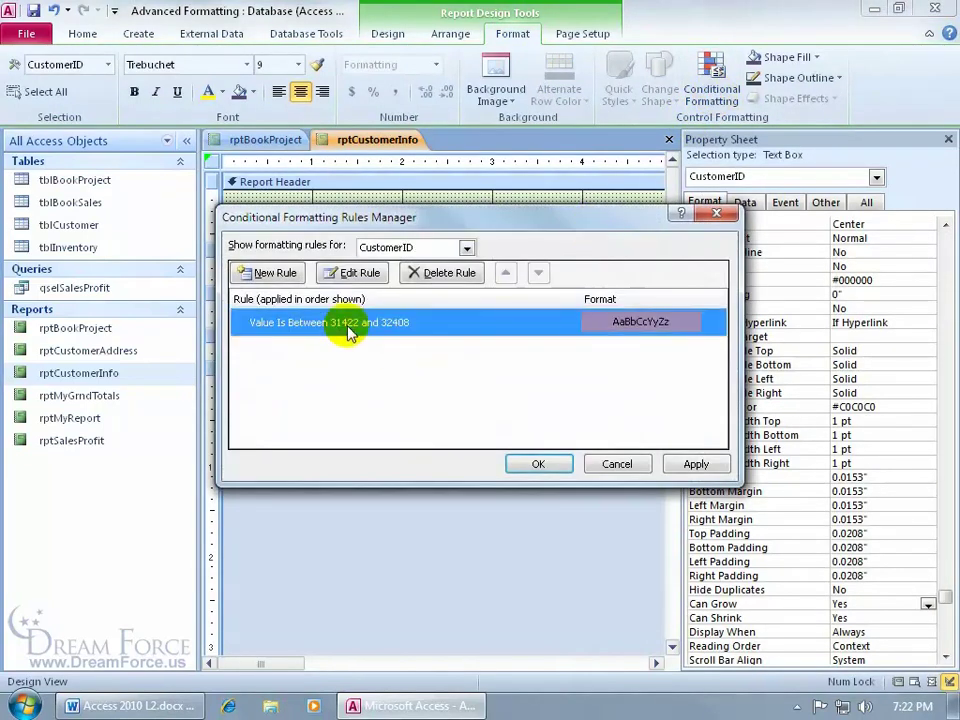
pyautogui.click(357, 273)
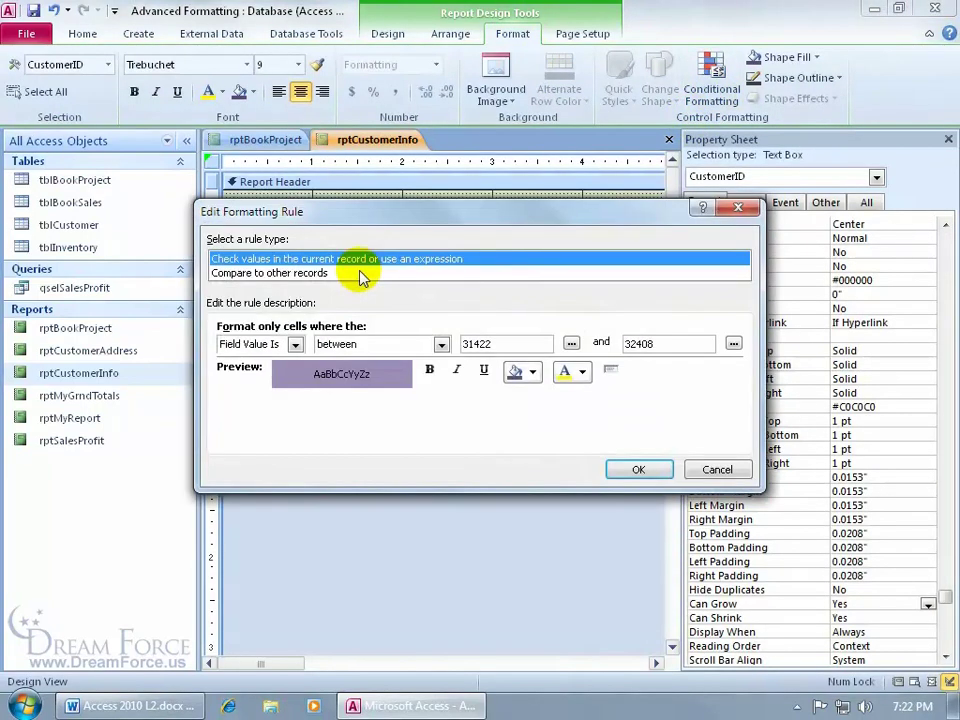
pyautogui.click(484, 370)
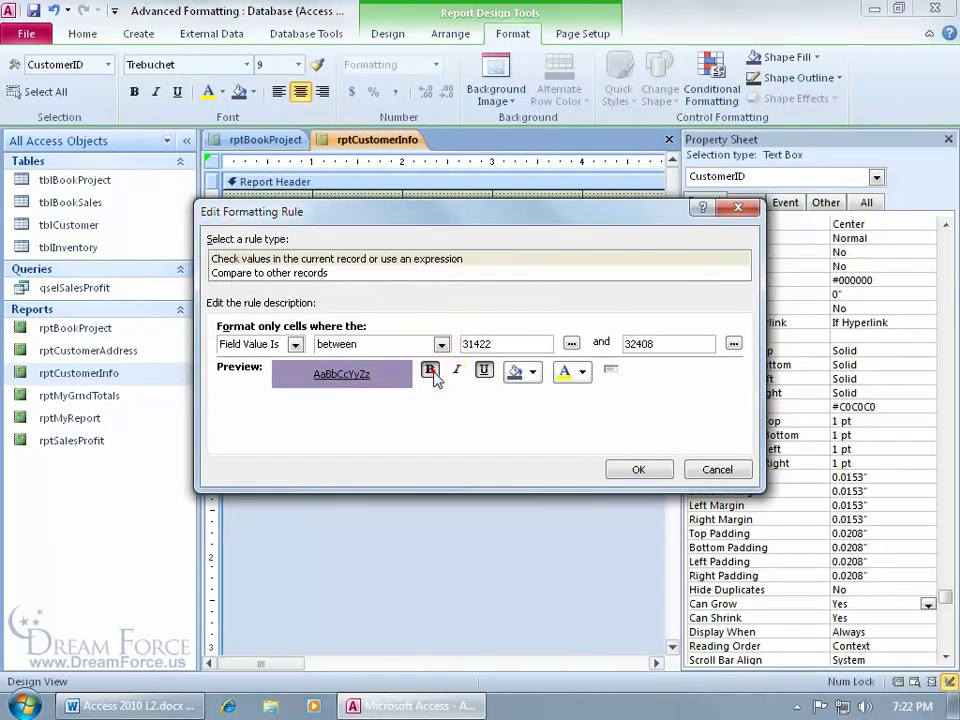
pyautogui.click(430, 370)
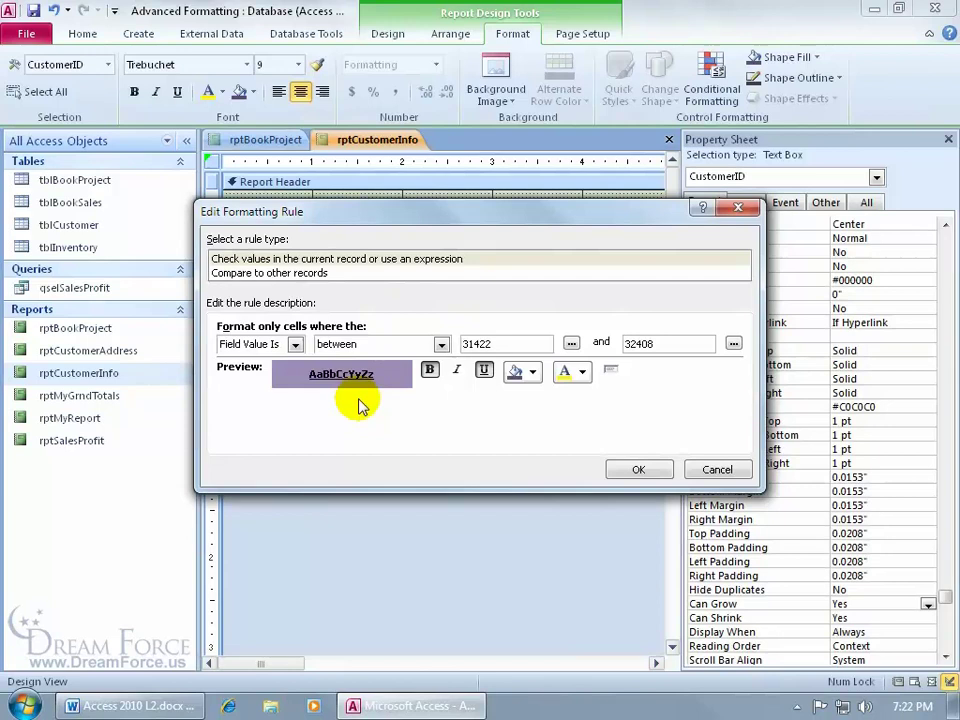
pyautogui.click(636, 472)
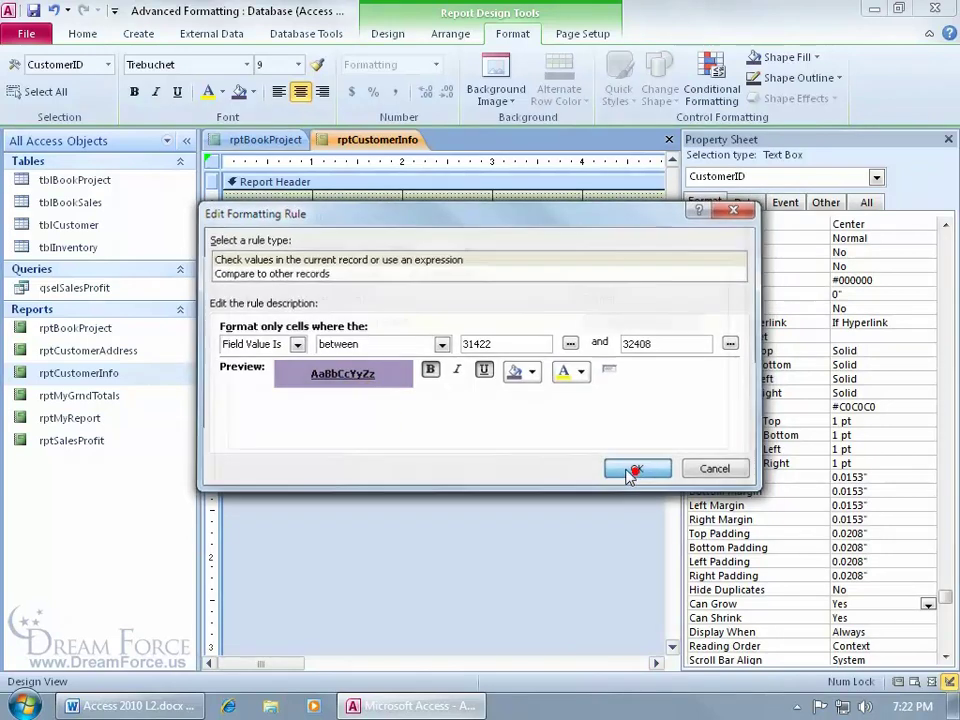
pyautogui.click(553, 463)
# Check the bold, underlined CustomerID values in Report View and Print Preview, and select a highlighted CustomerID in Report View
pyautogui.rightClick(368, 150)
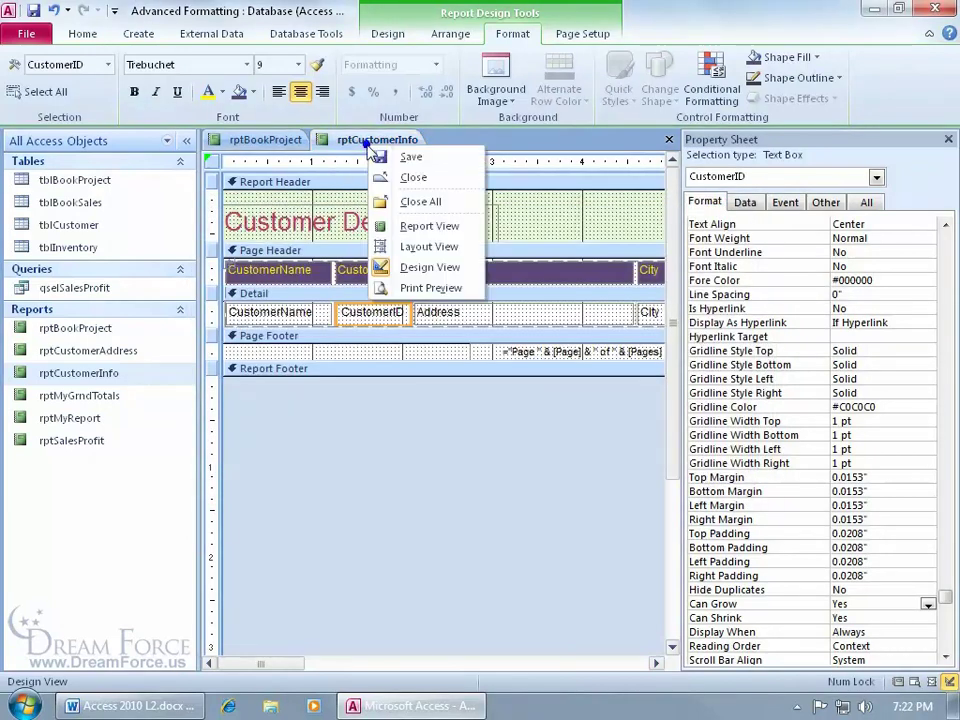
pyautogui.click(394, 233)
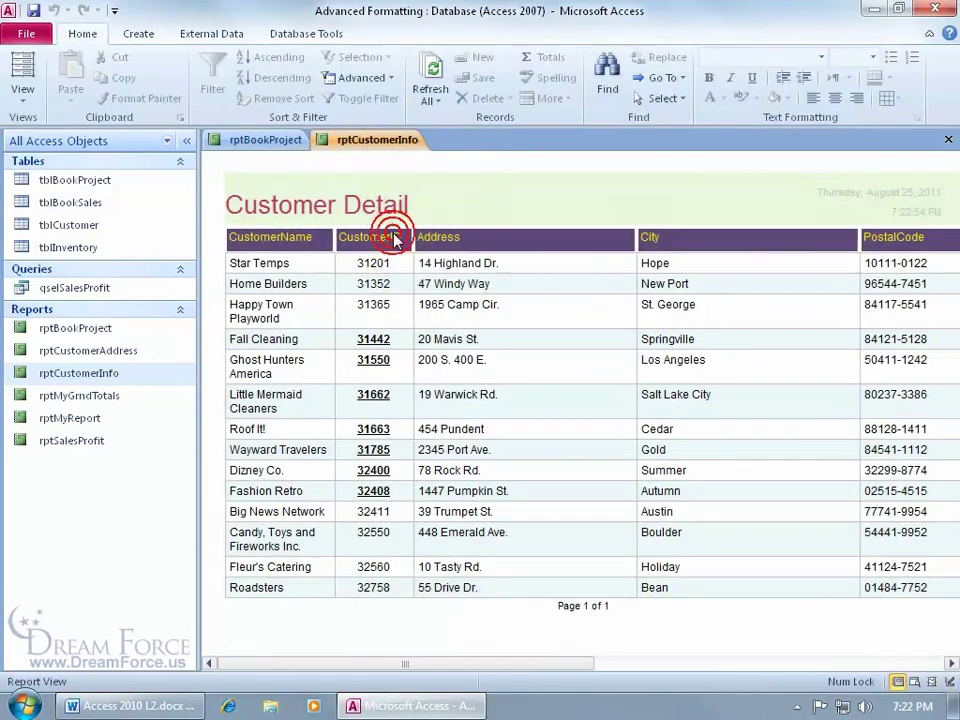
pyautogui.rightClick(460, 176)
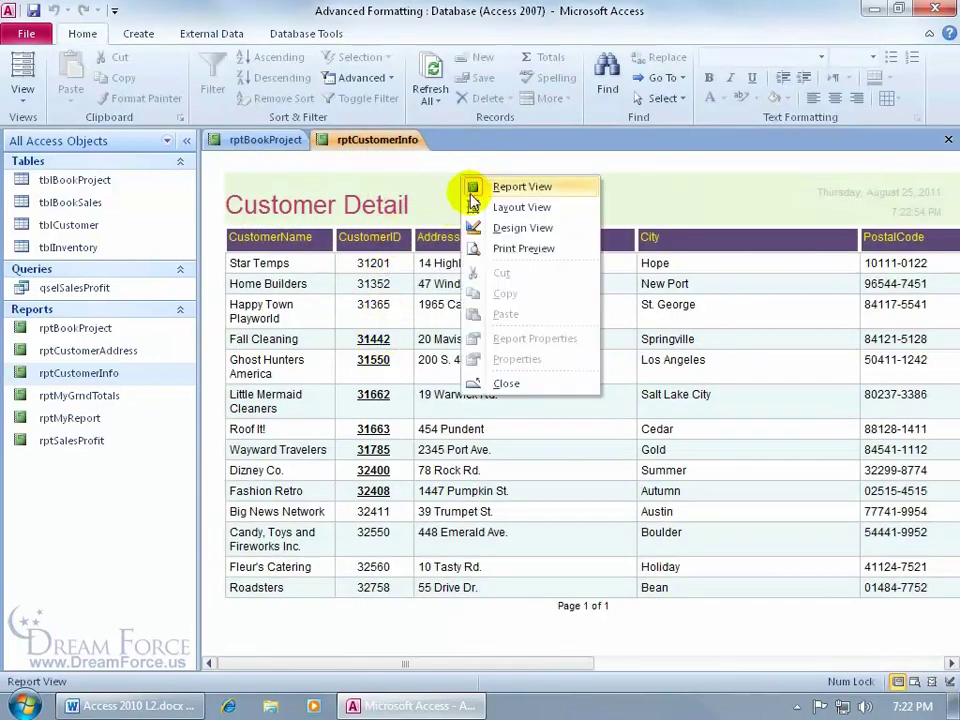
pyautogui.click(480, 248)
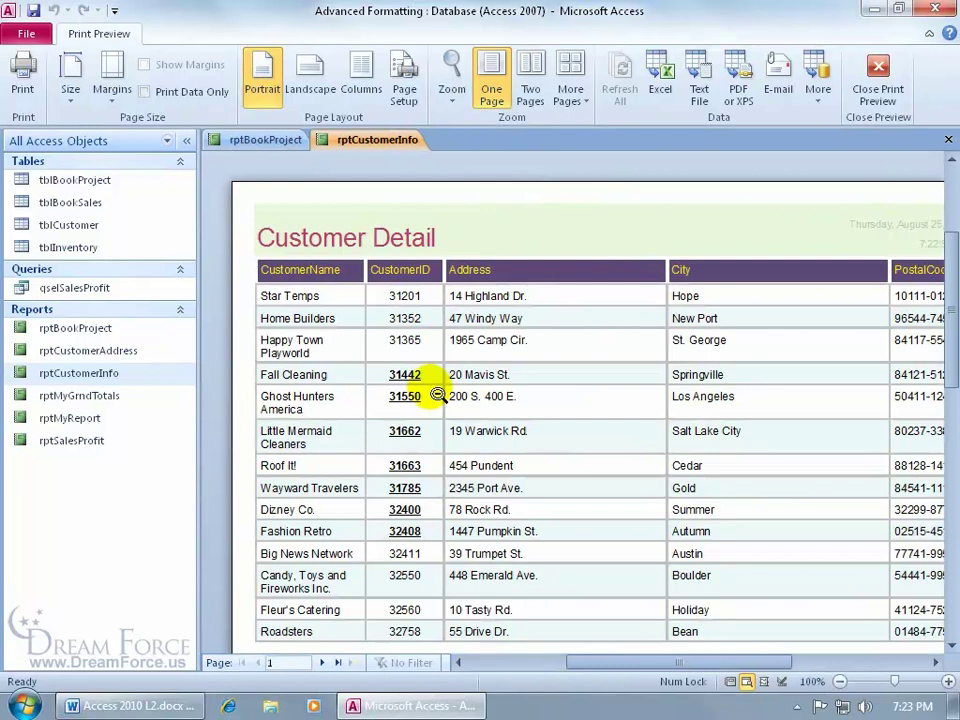
pyautogui.rightClick(466, 206)
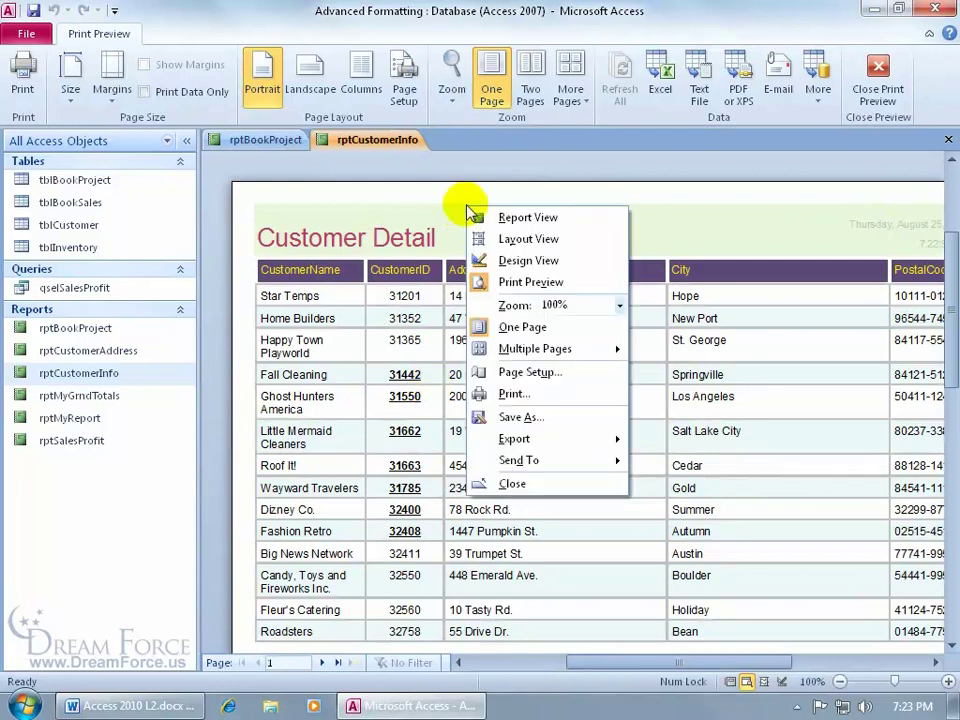
pyautogui.click(478, 217)
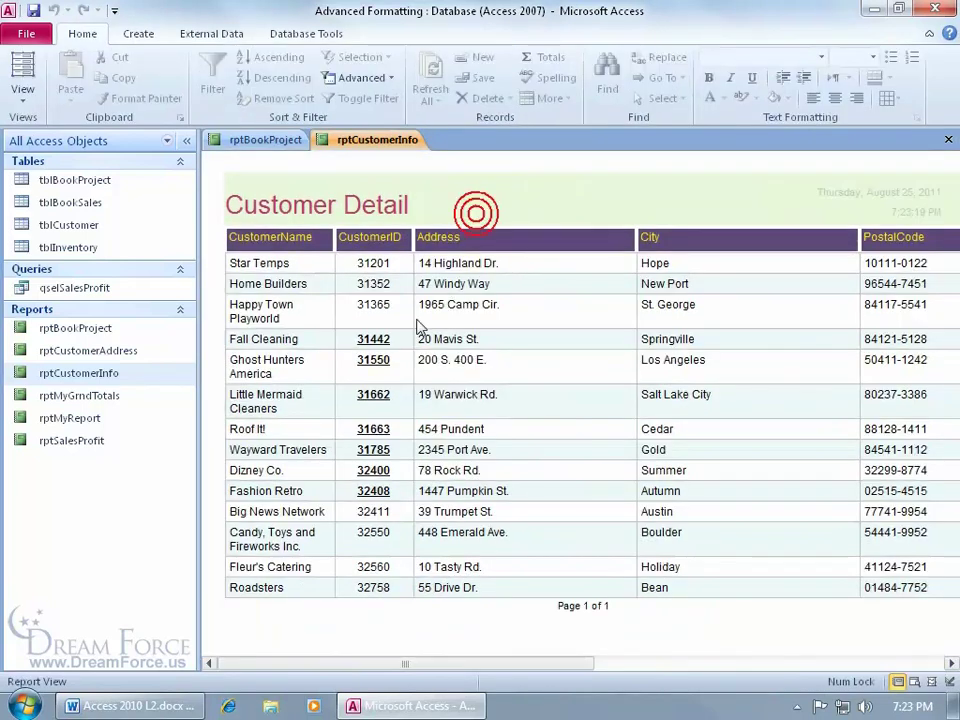
pyautogui.click(394, 339)
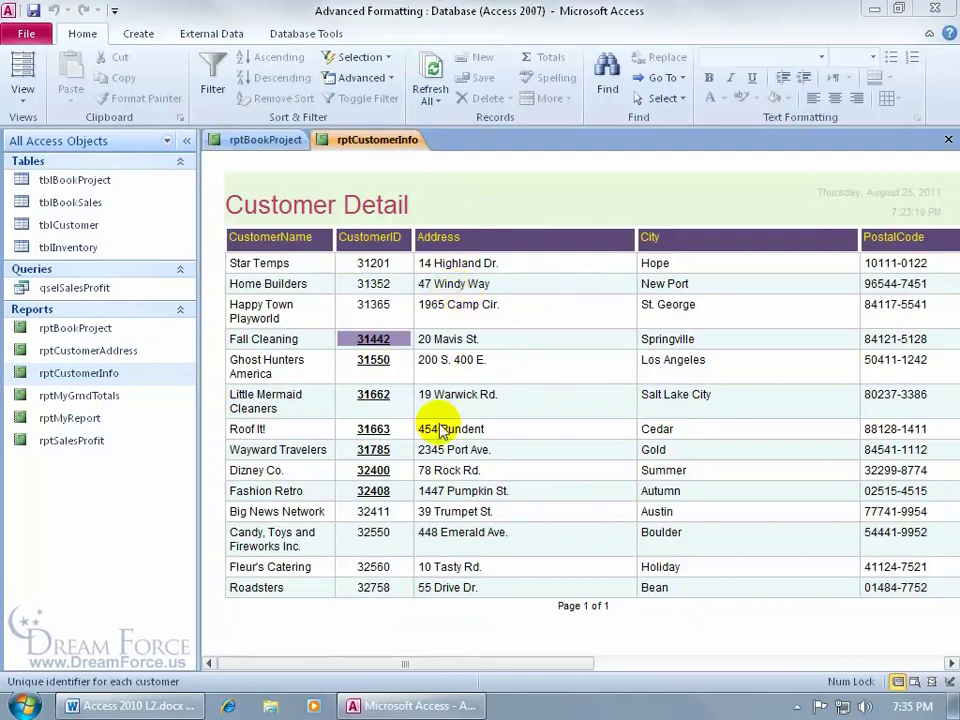
# In Layout View, add a Count Values total to the CustomerID column of rptCustomerInfo
pyautogui.rightClick(377, 140)
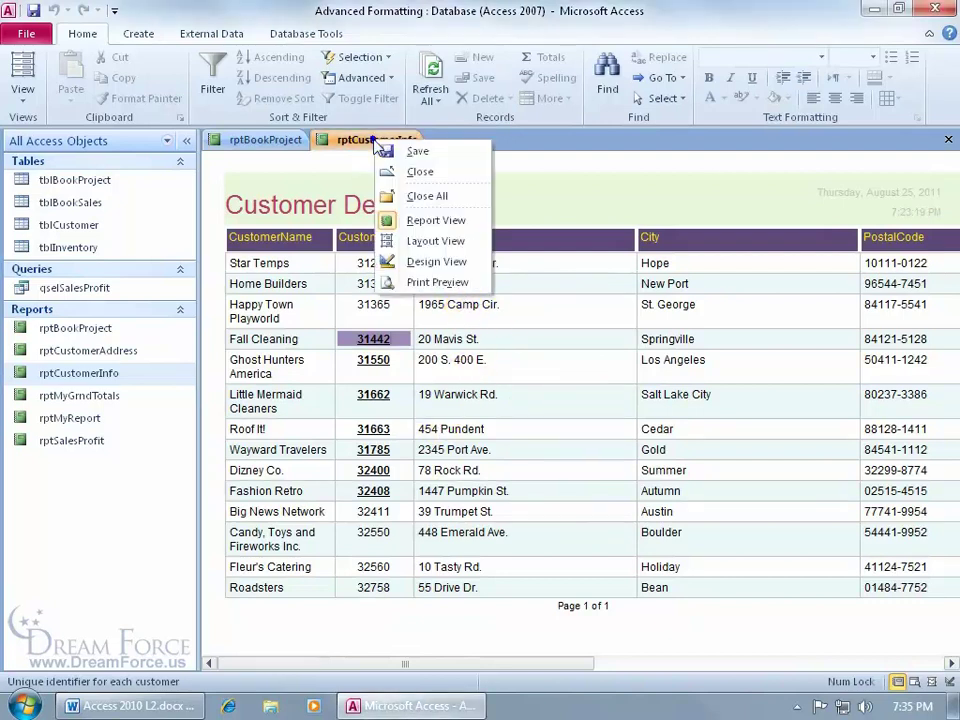
pyautogui.click(435, 241)
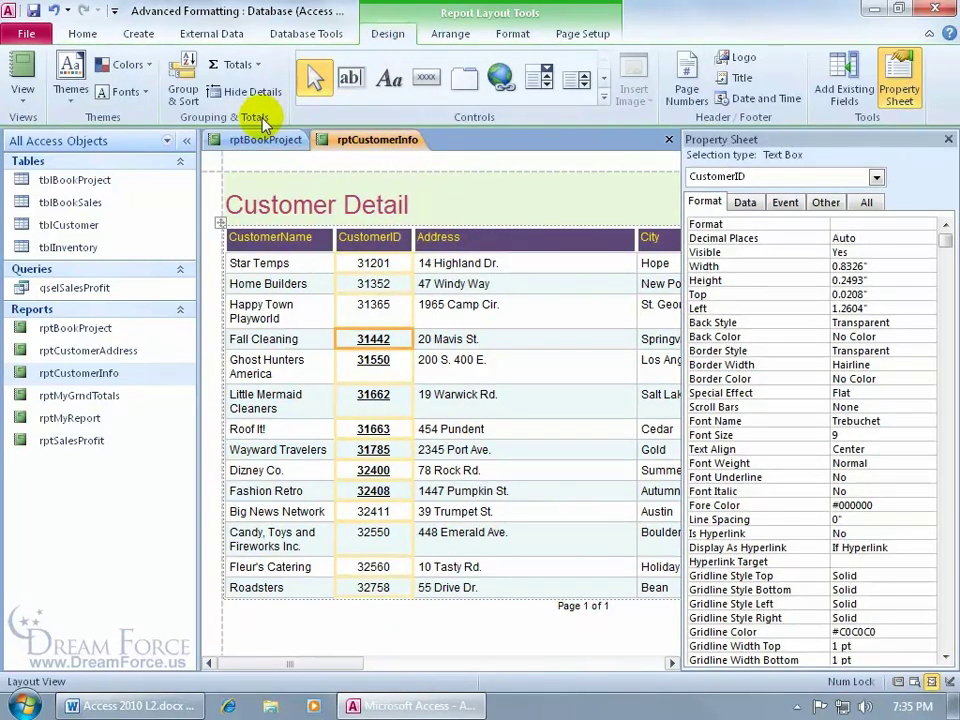
pyautogui.click(258, 65)
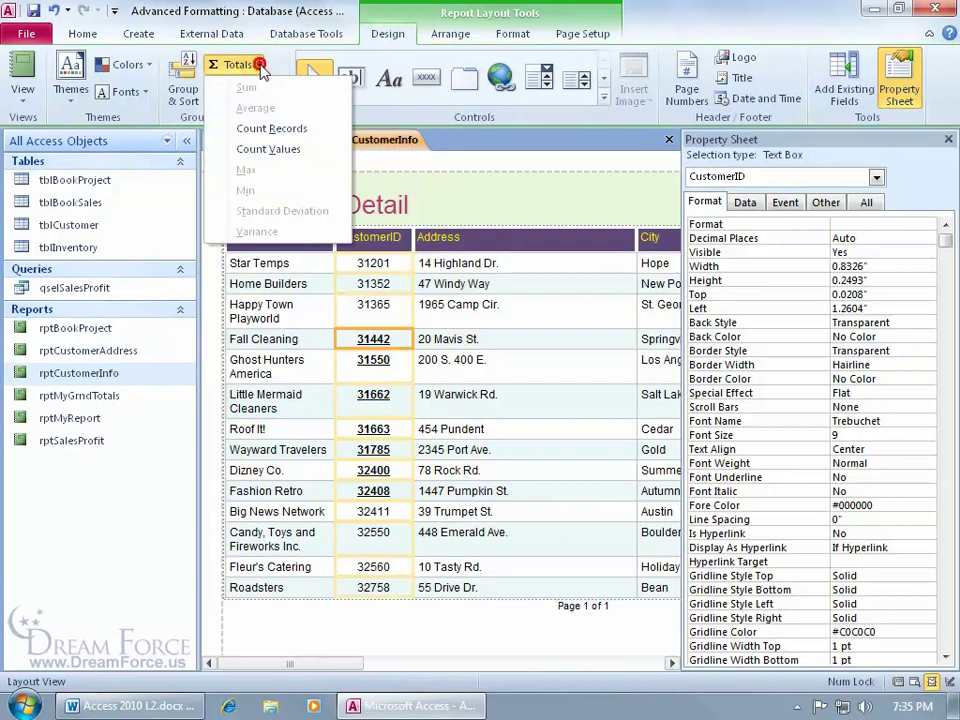
pyautogui.click(273, 151)
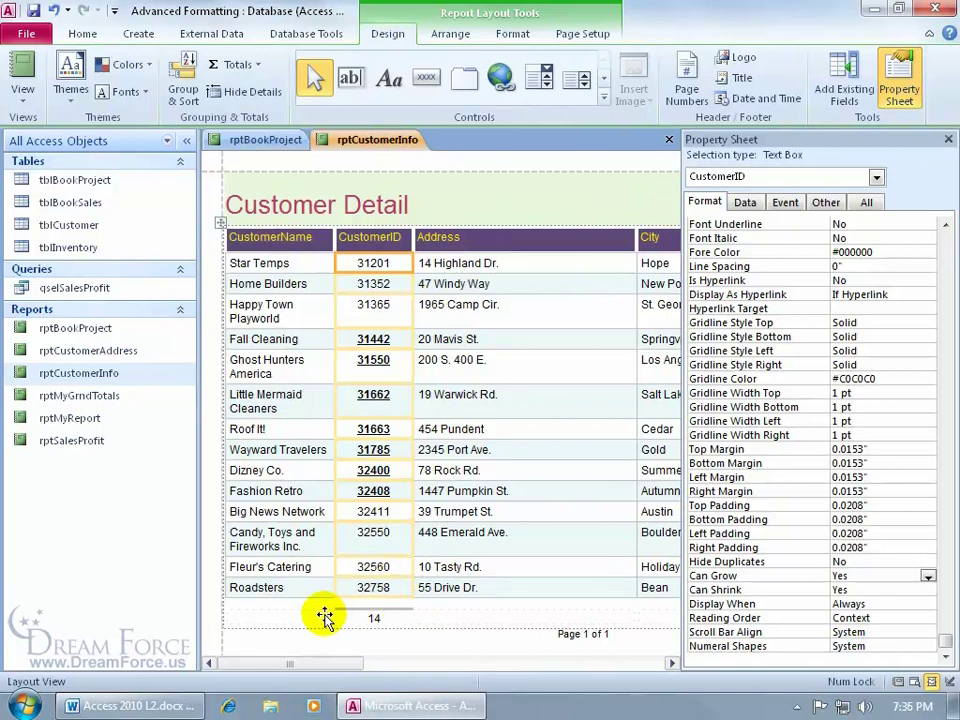
# In Design View, add a "Record Count" label to the Report Footer and align it beside the CustomerID count text box
pyautogui.rightClick(378, 146)
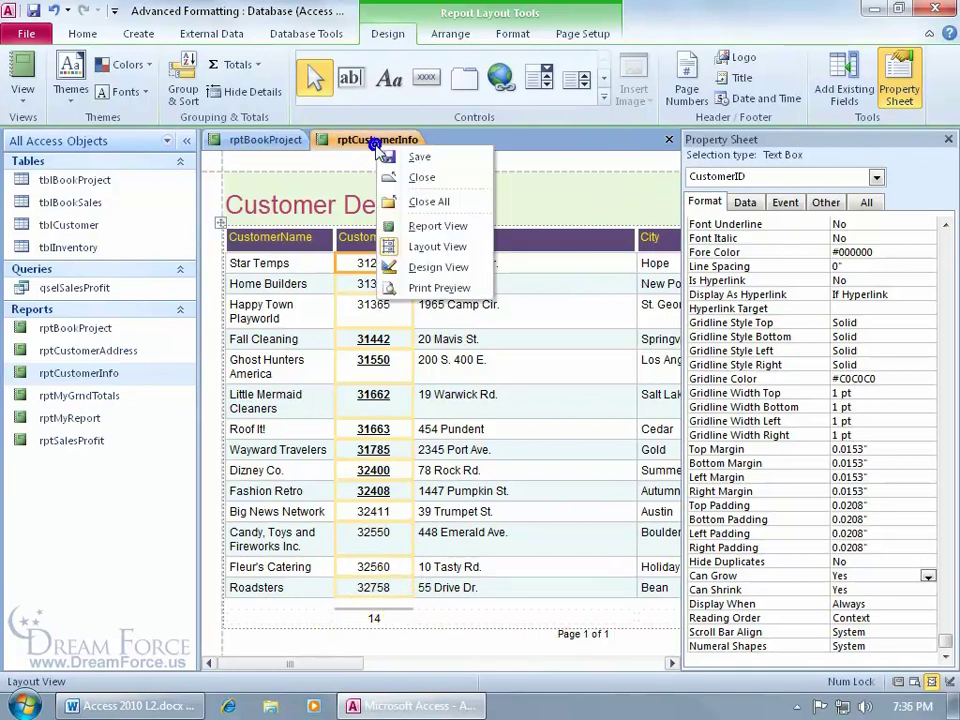
pyautogui.click(425, 267)
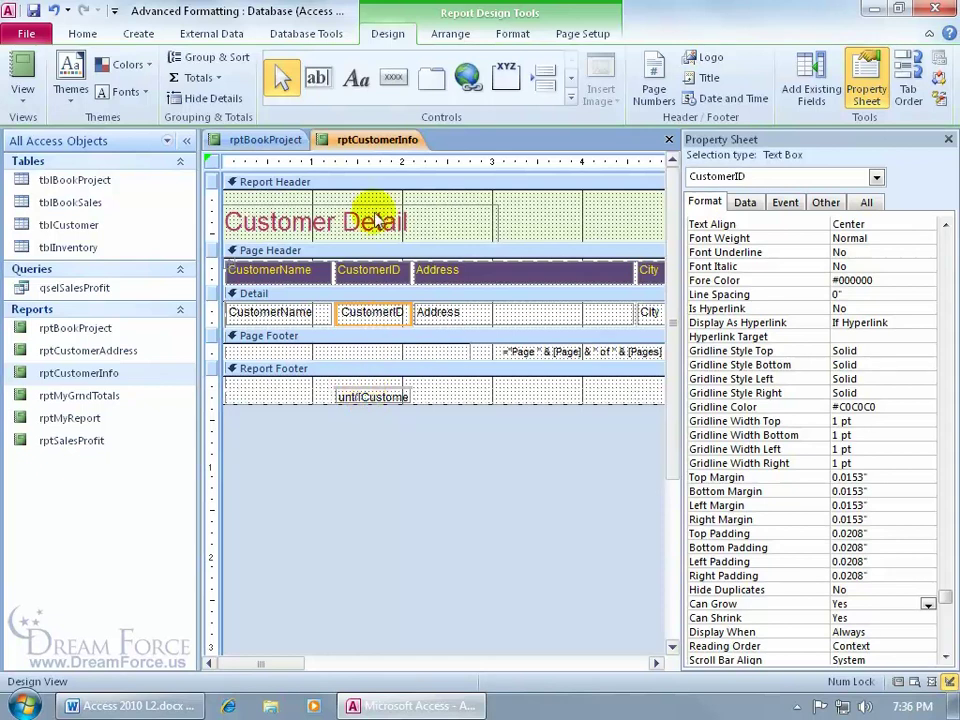
pyautogui.click(360, 90)
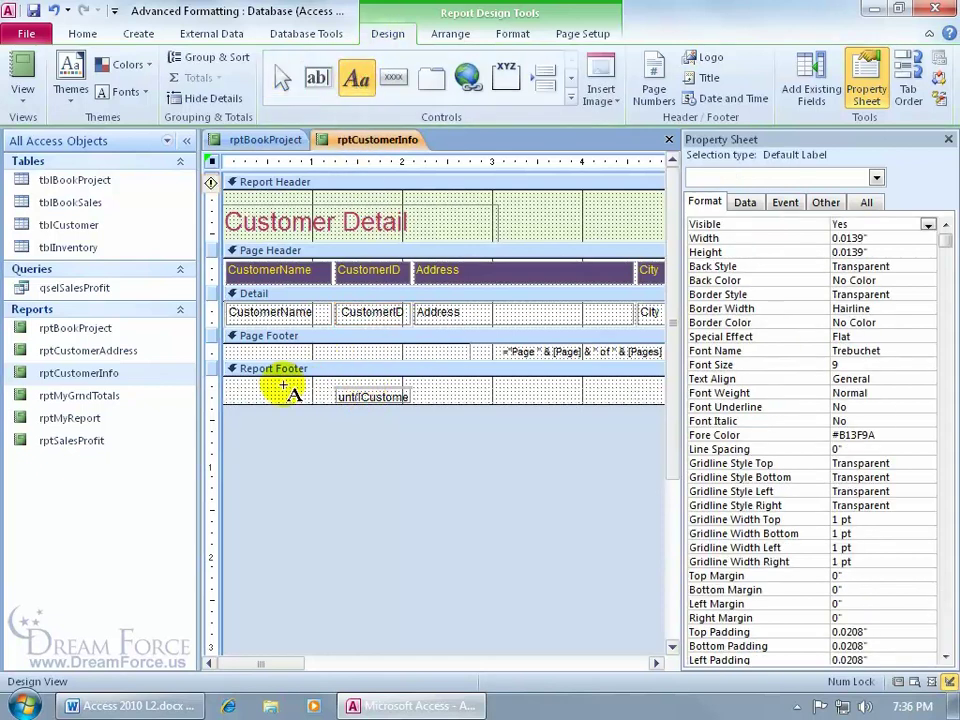
pyautogui.click(253, 386)
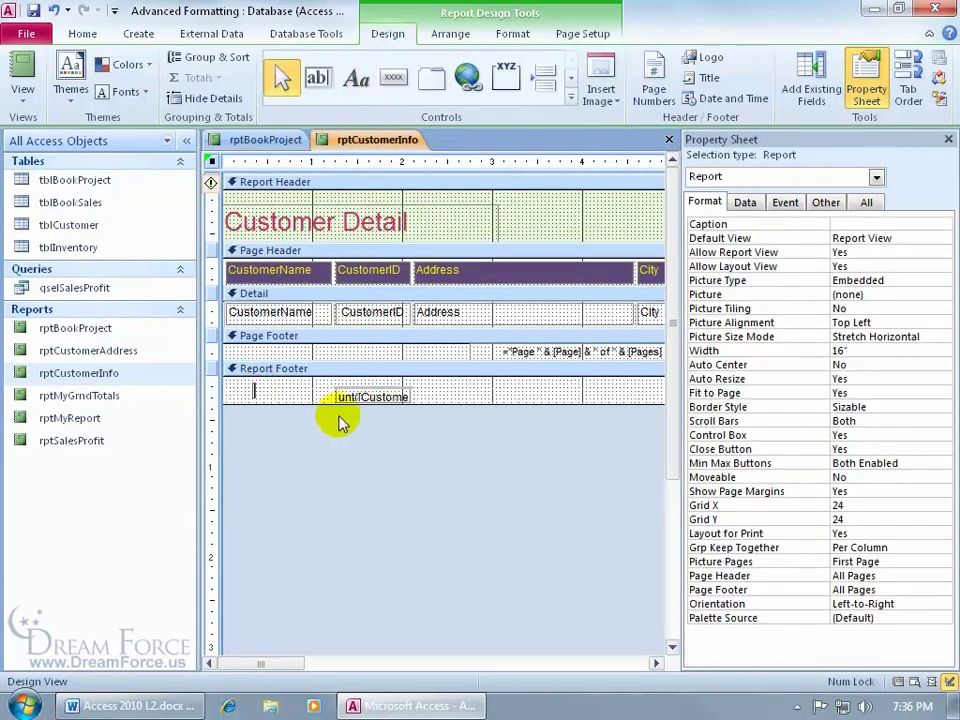
pyautogui.write('Record Count')
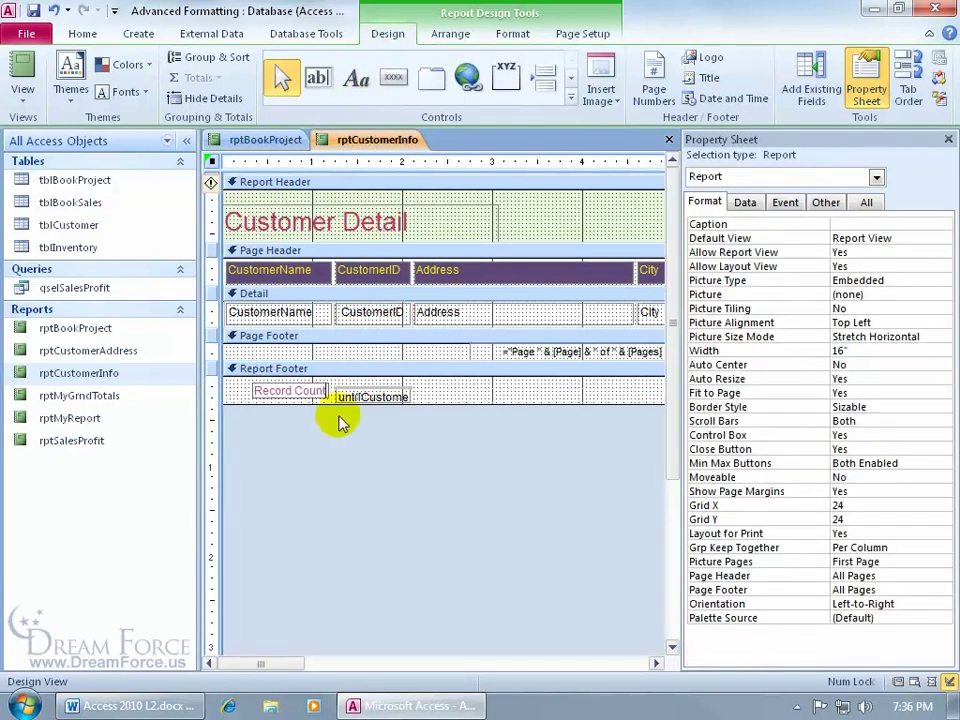
pyautogui.press('Return')
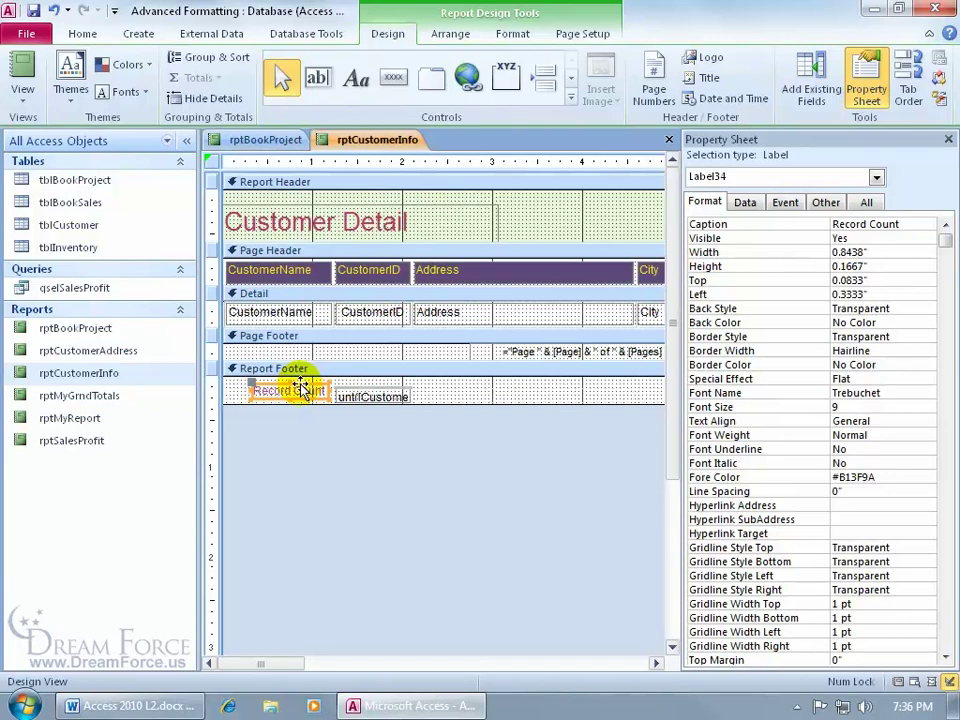
pyautogui.moveTo(300, 388)
pyautogui.mouseDown()
pyautogui.moveTo(313, 392)
pyautogui.moveTo(302, 391)
pyautogui.mouseUp()
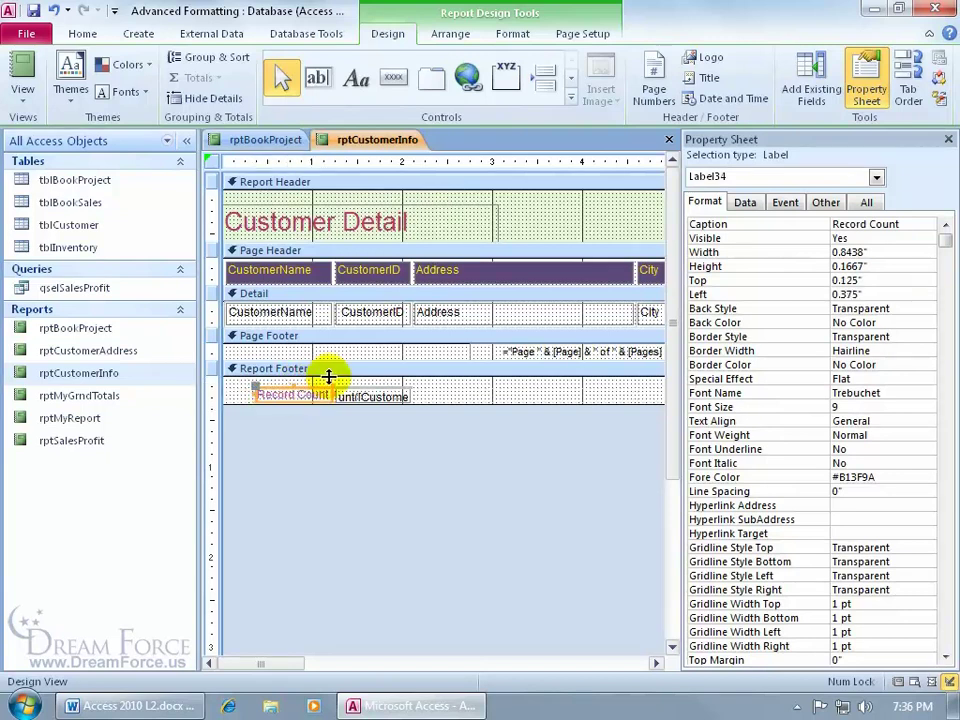
# Check the Record Count label and its total at the end of the report in Print Preview
pyautogui.rightClick(377, 145)
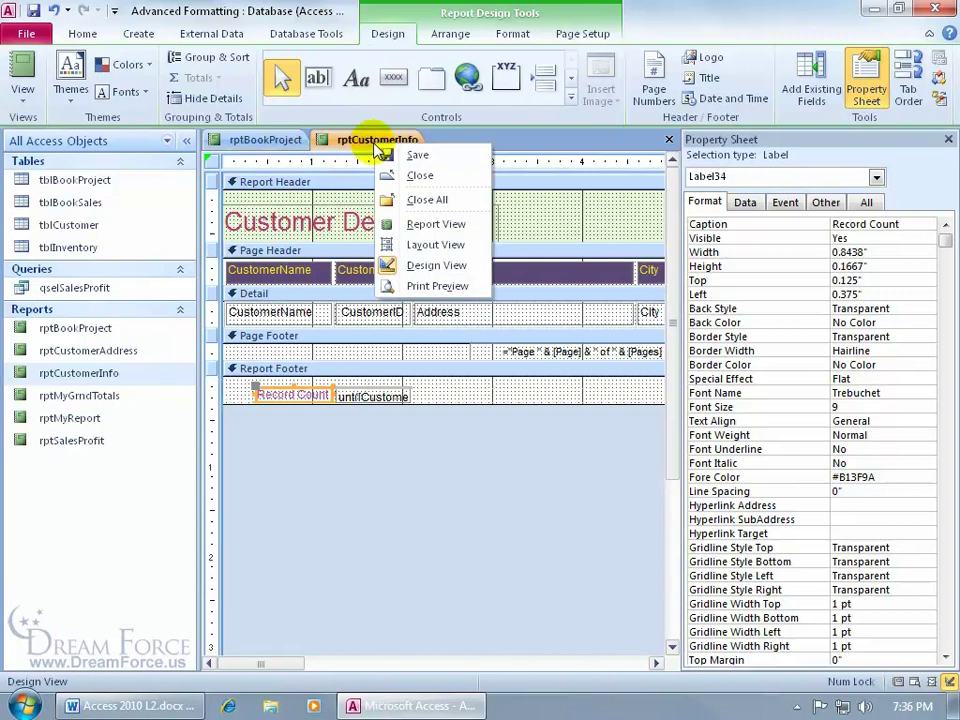
pyautogui.click(432, 286)
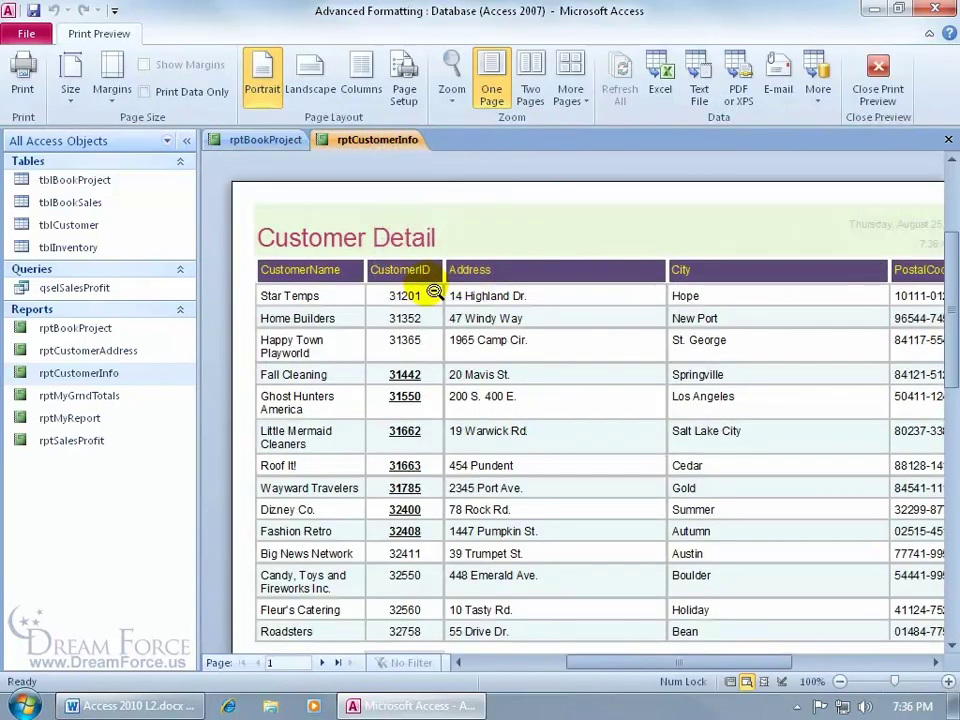
pyautogui.moveTo(948, 310); pyautogui.dragTo(946, 439)
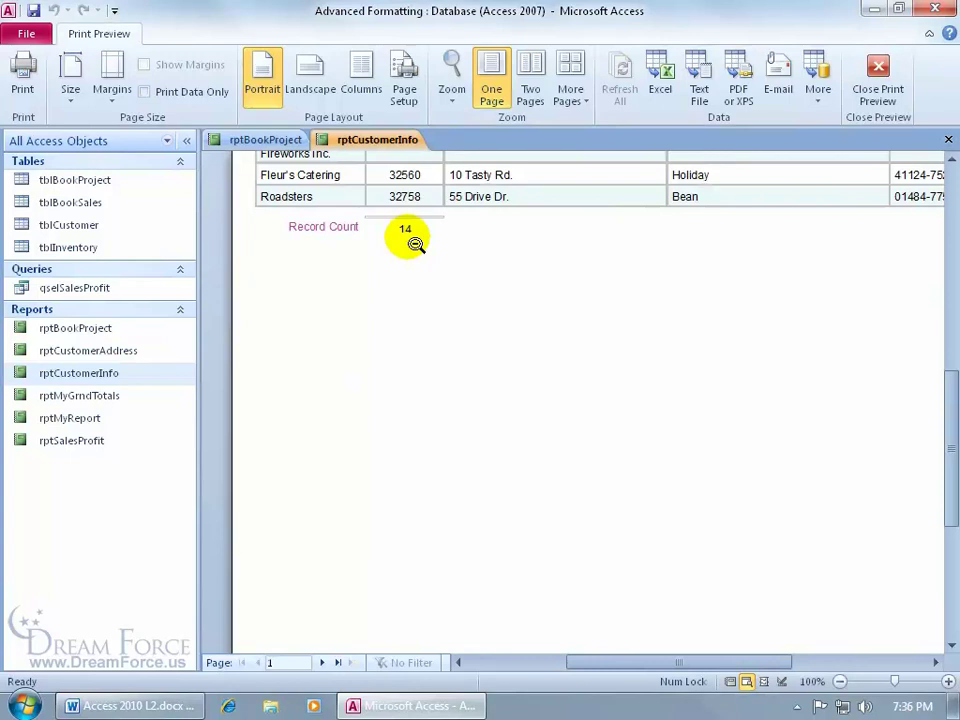
# In Design View, extend the Report Footer downward and make the CustomerID count text box slightly taller, checking the result in Print Preview
pyautogui.rightClick(405, 224)
pyautogui.click(437, 279)
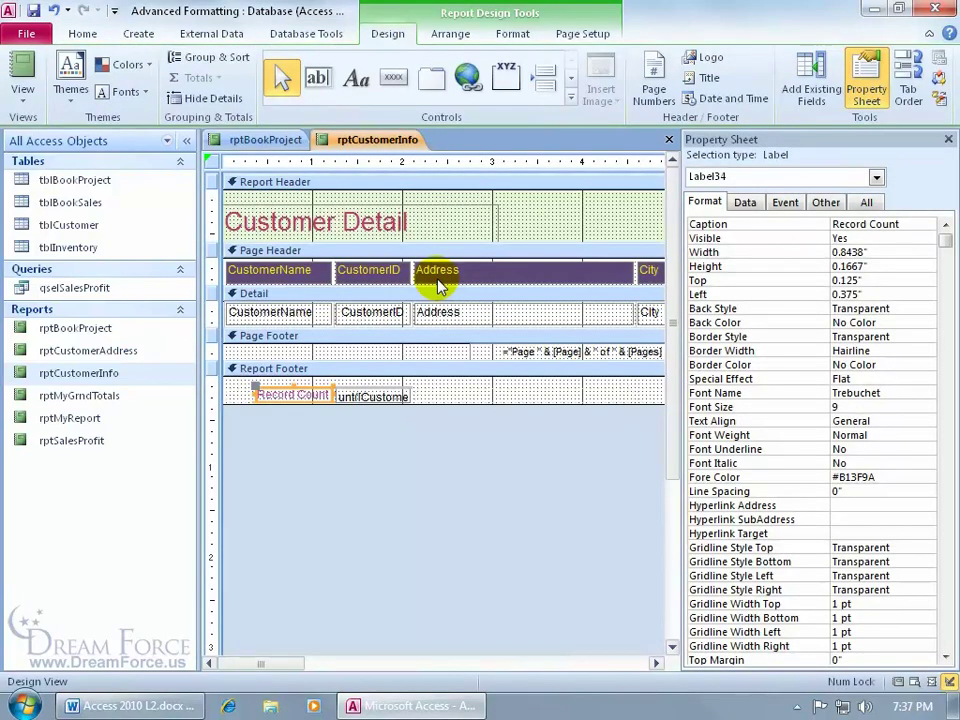
pyautogui.moveTo(421, 401); pyautogui.dragTo(421, 413)
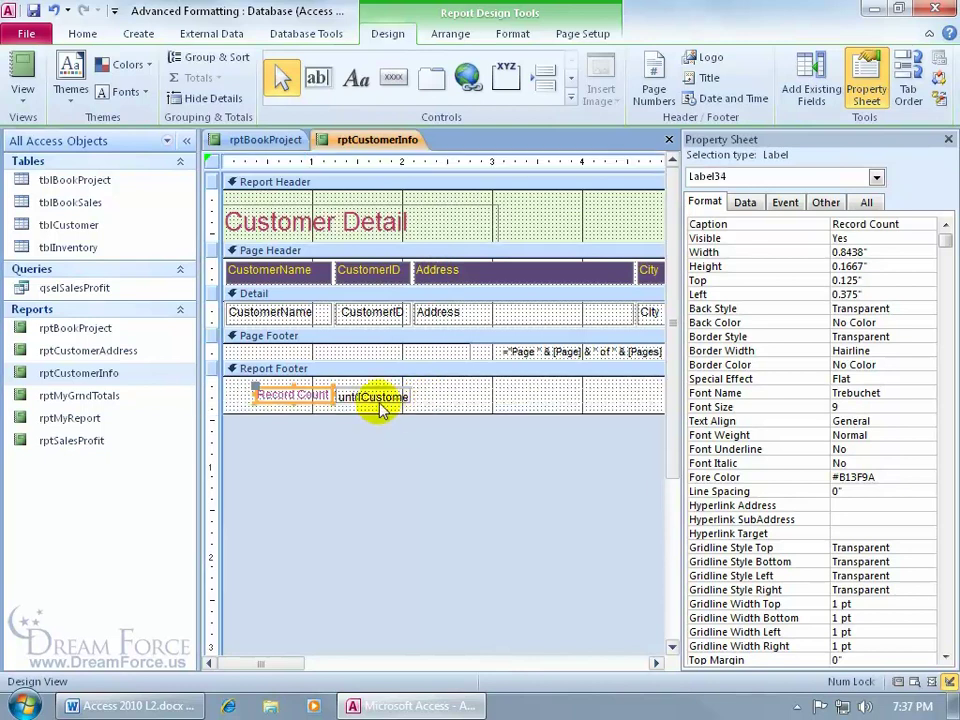
pyautogui.click(379, 406)
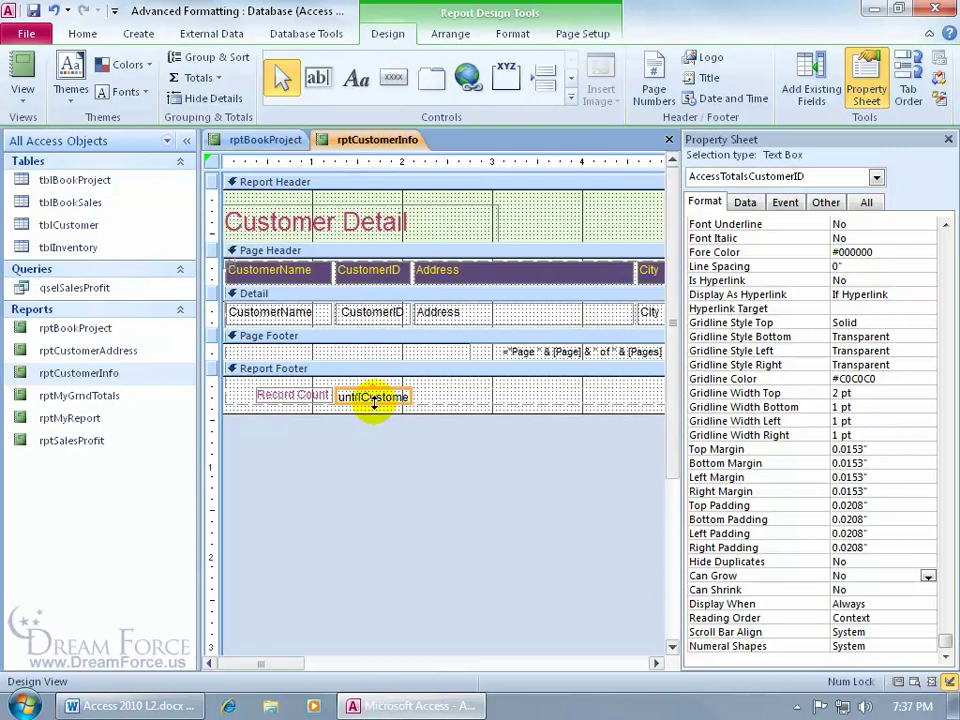
pyautogui.click(375, 399)
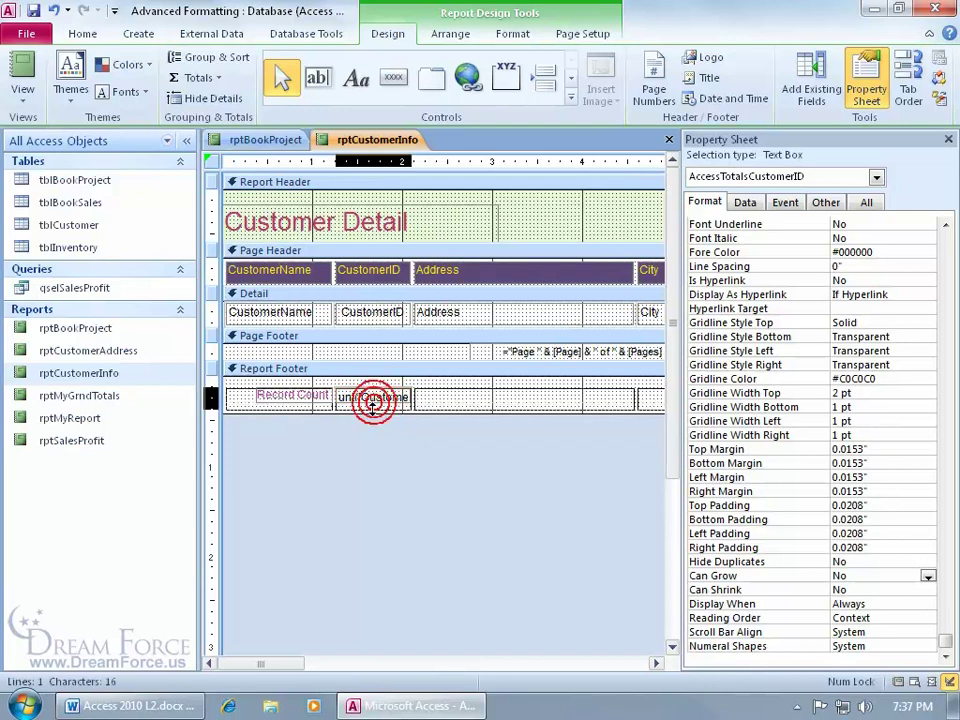
pyautogui.rightClick(365, 157)
pyautogui.click(418, 285)
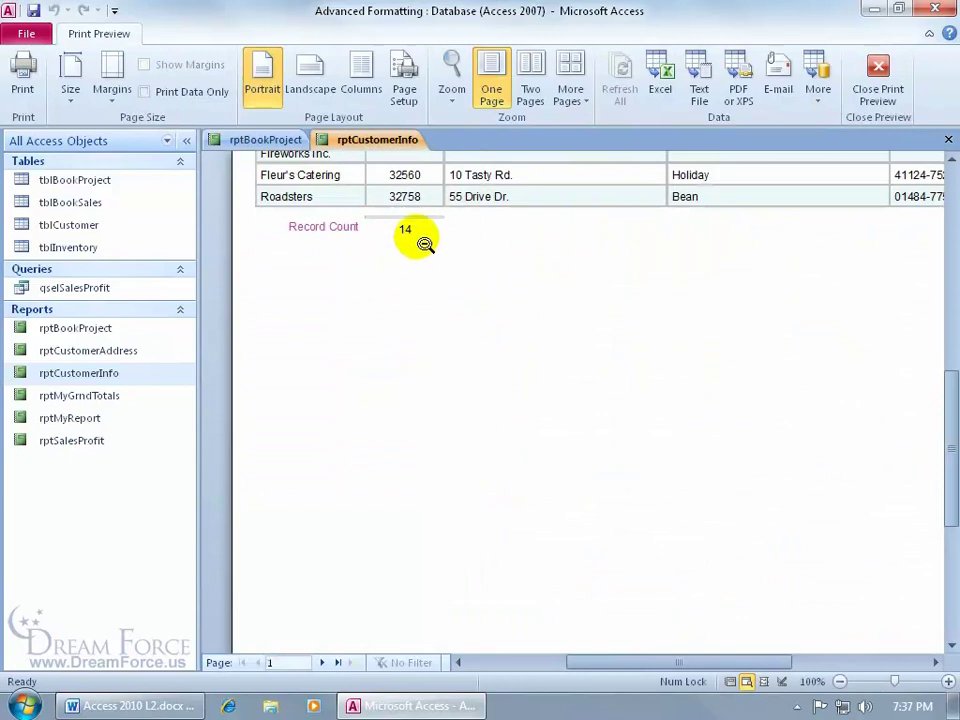
# Switch rptCustomerInfo to Layout View and close the Property Sheet
pyautogui.rightClick(368, 142)
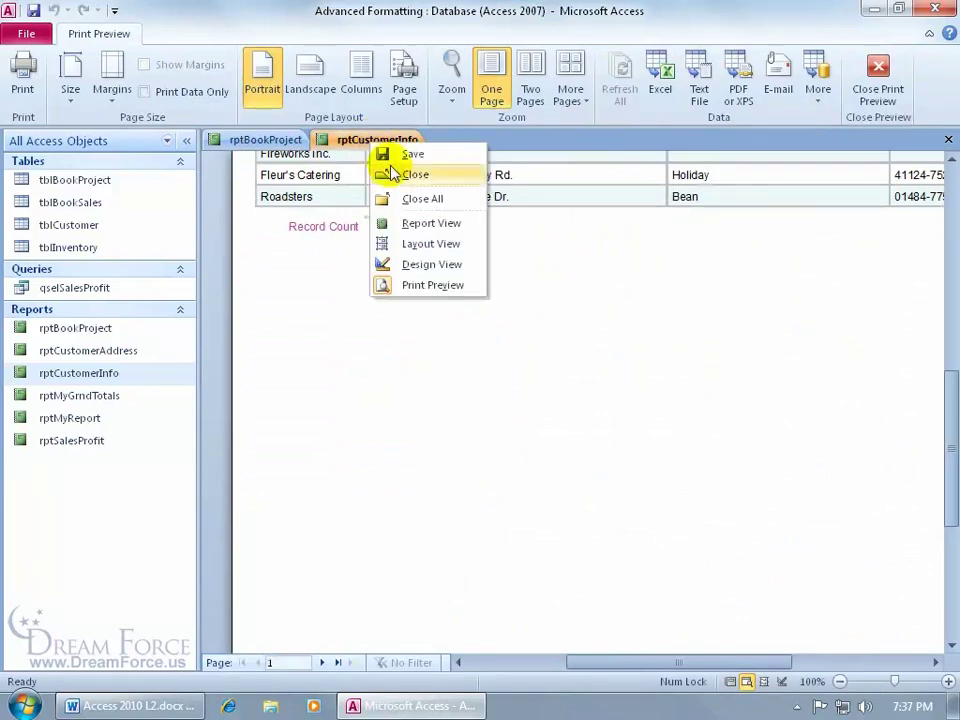
pyautogui.click(414, 244)
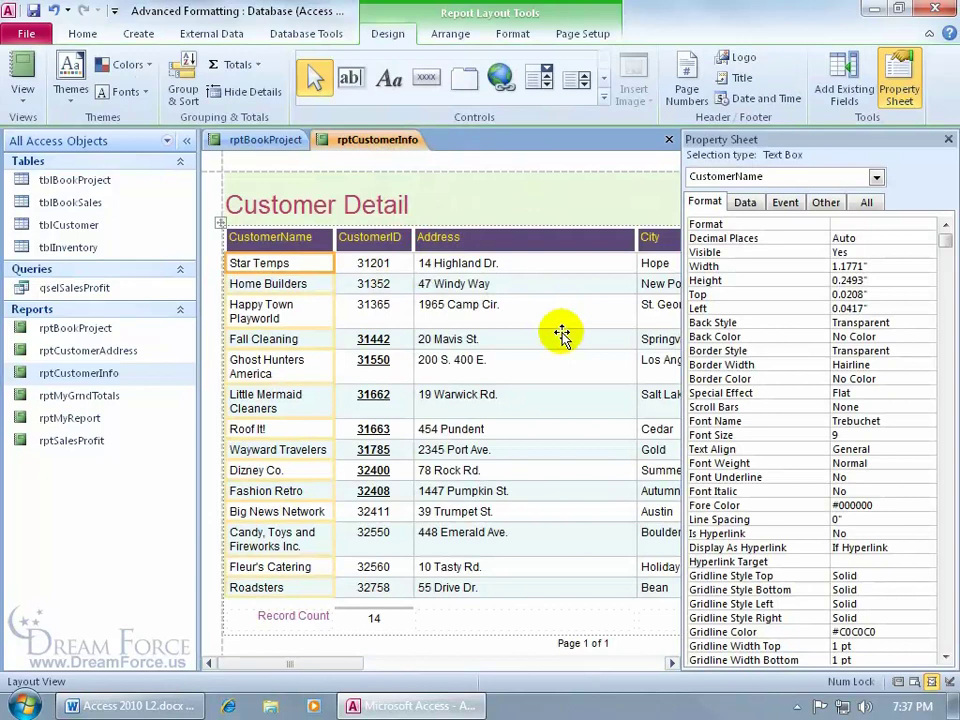
pyautogui.click(947, 140)
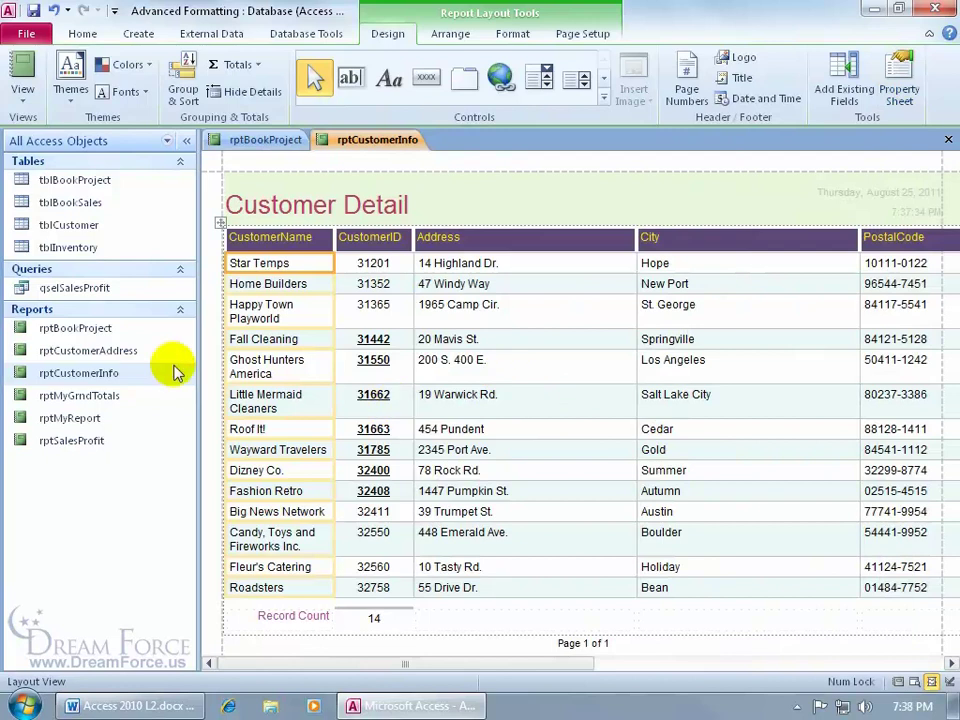
# Open the rptBookProject report in Layout View
pyautogui.click(106, 331)
pyautogui.doubleClick(107, 331)
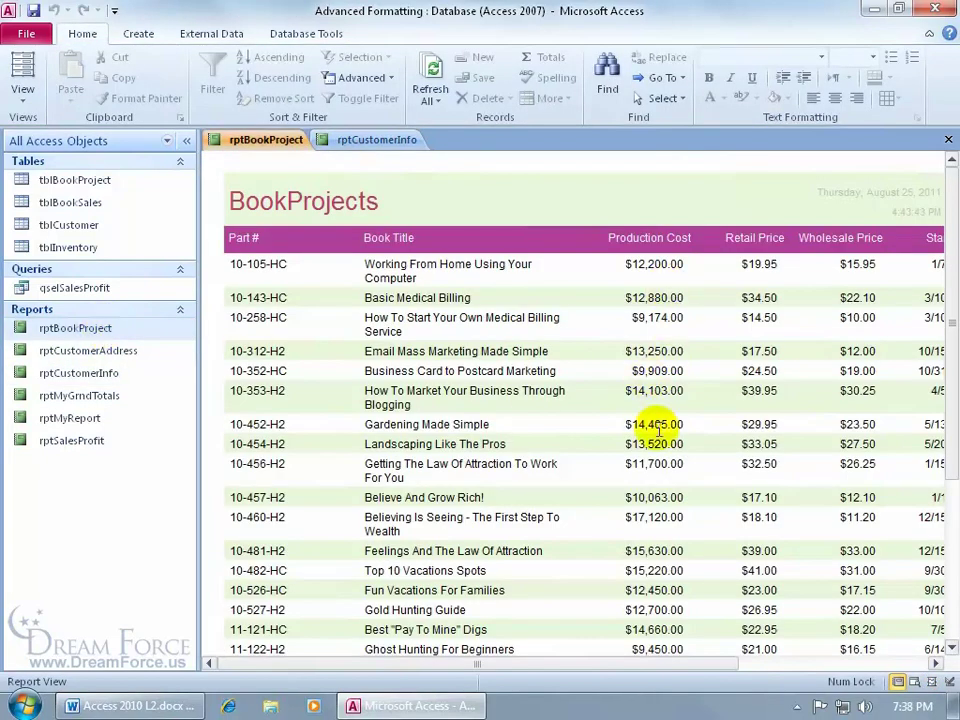
pyautogui.rightClick(645, 198)
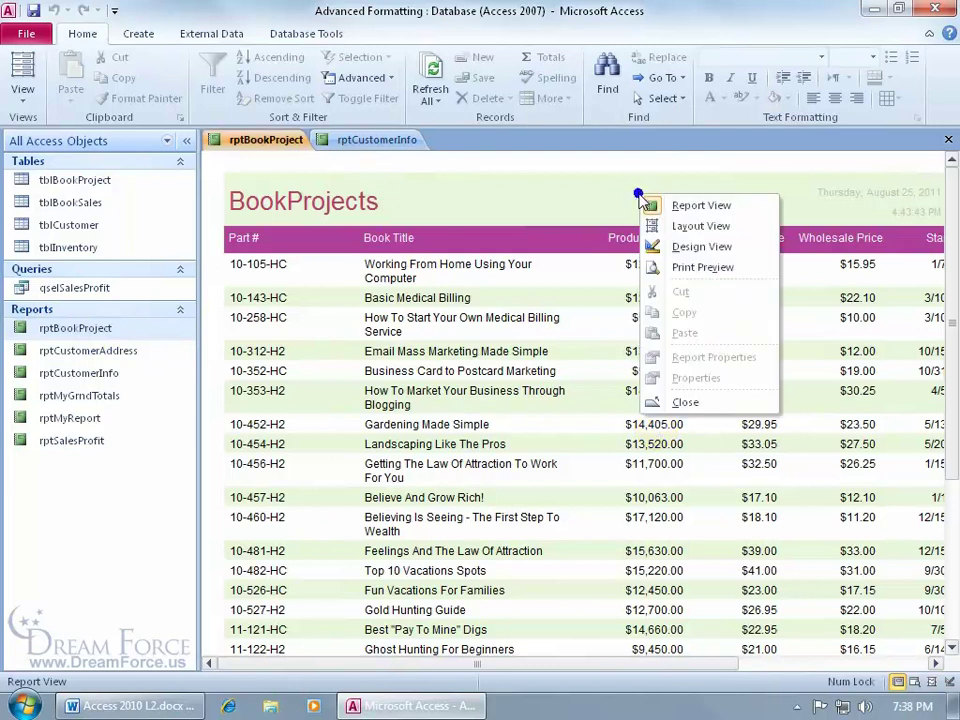
pyautogui.click(700, 226)
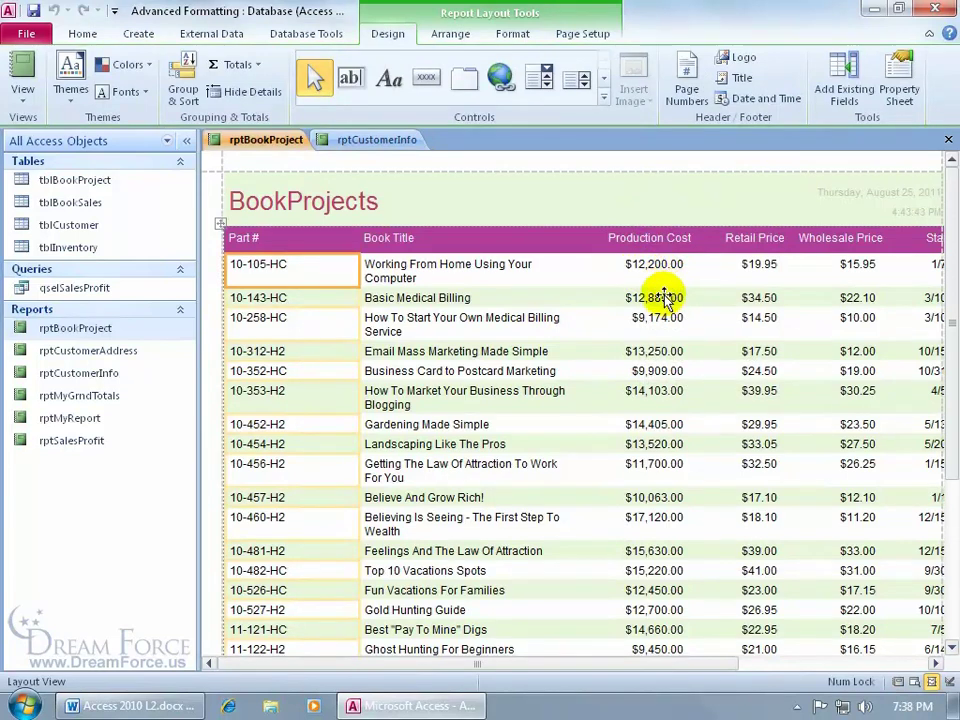
# Add a conditional formatting rule to the Production Cost column that compares to other records, using muted red data bars from lowest to highest value
pyautogui.click(664, 272)
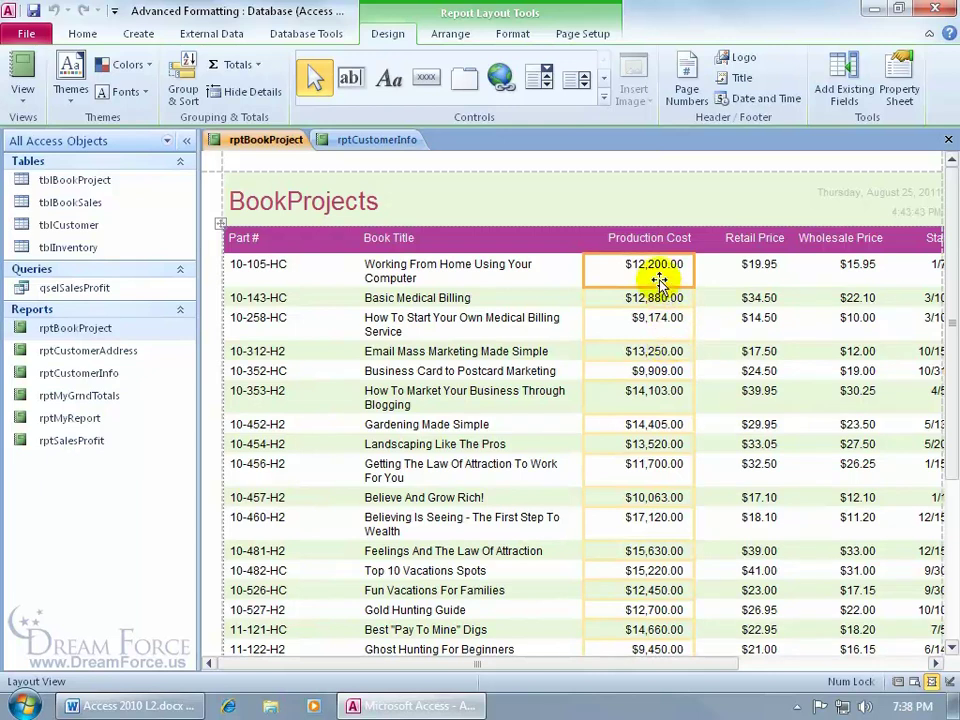
pyautogui.click(512, 34)
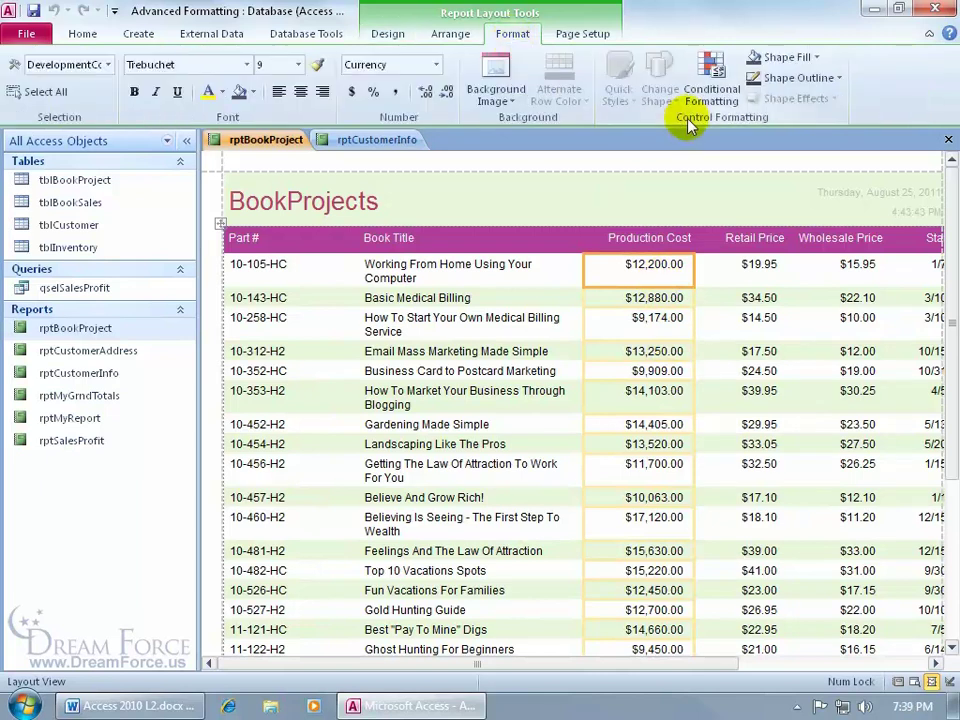
pyautogui.click(709, 70)
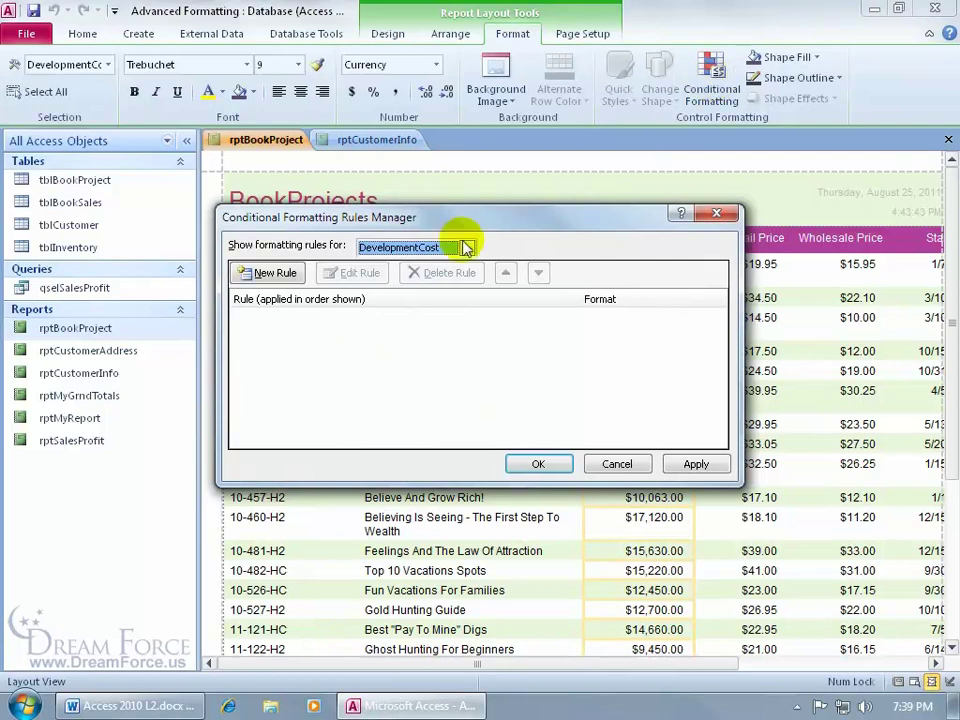
pyautogui.click(268, 273)
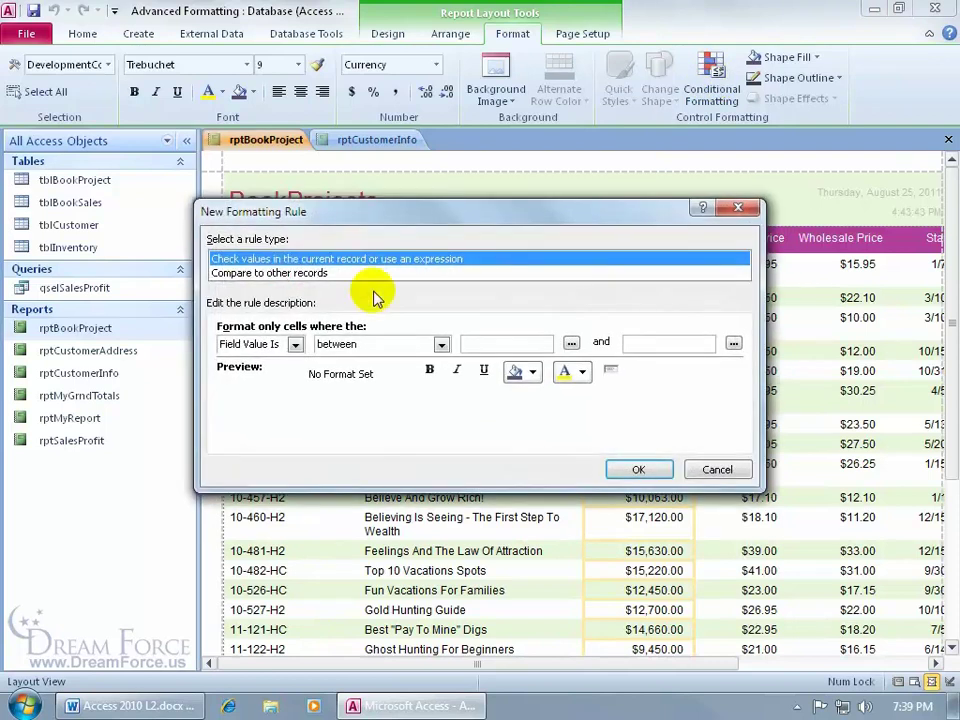
pyautogui.click(320, 274)
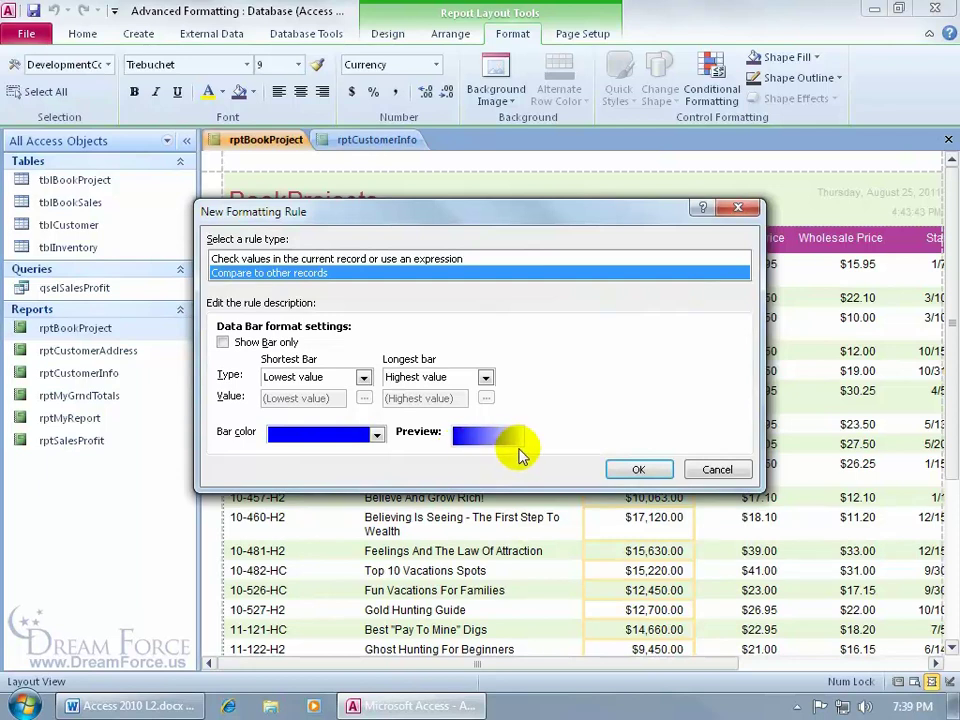
pyautogui.click(376, 434)
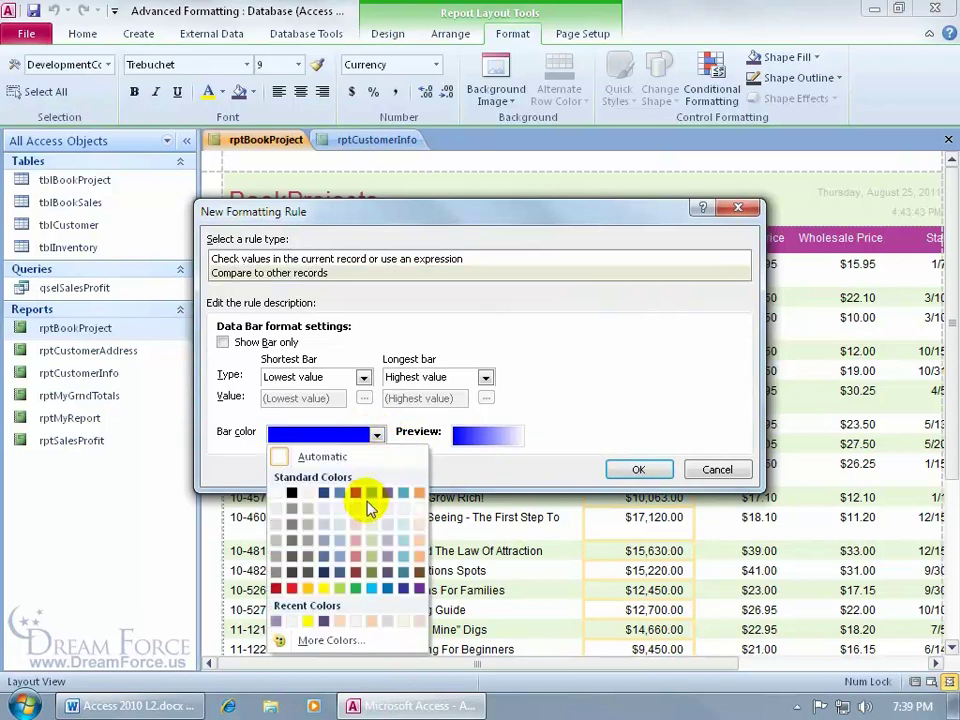
pyautogui.click(357, 554)
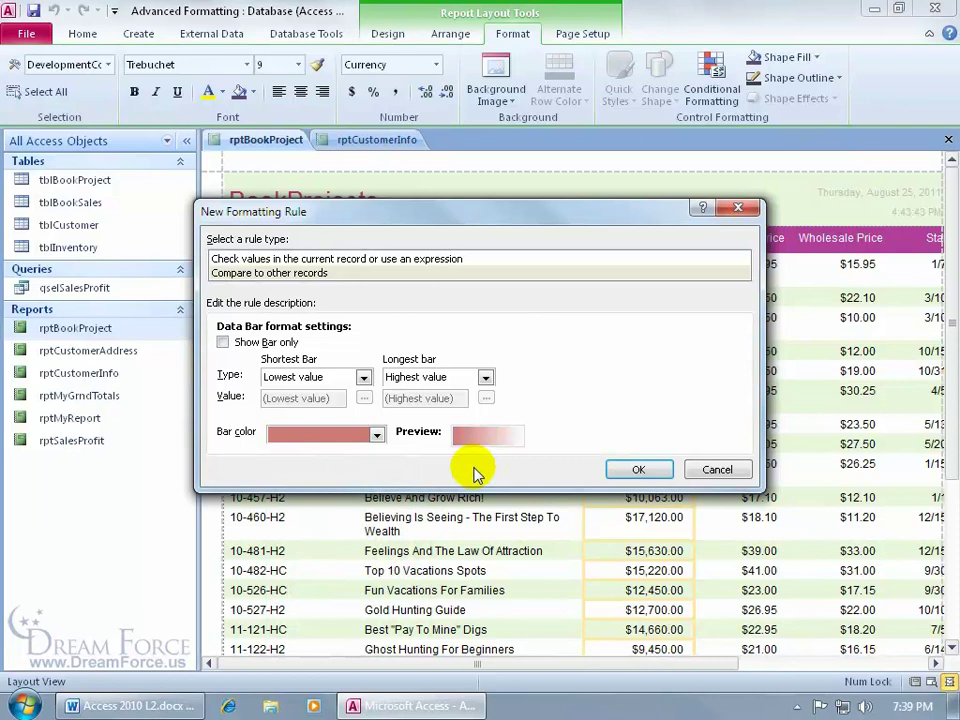
pyautogui.click(637, 469)
pyautogui.click(539, 465)
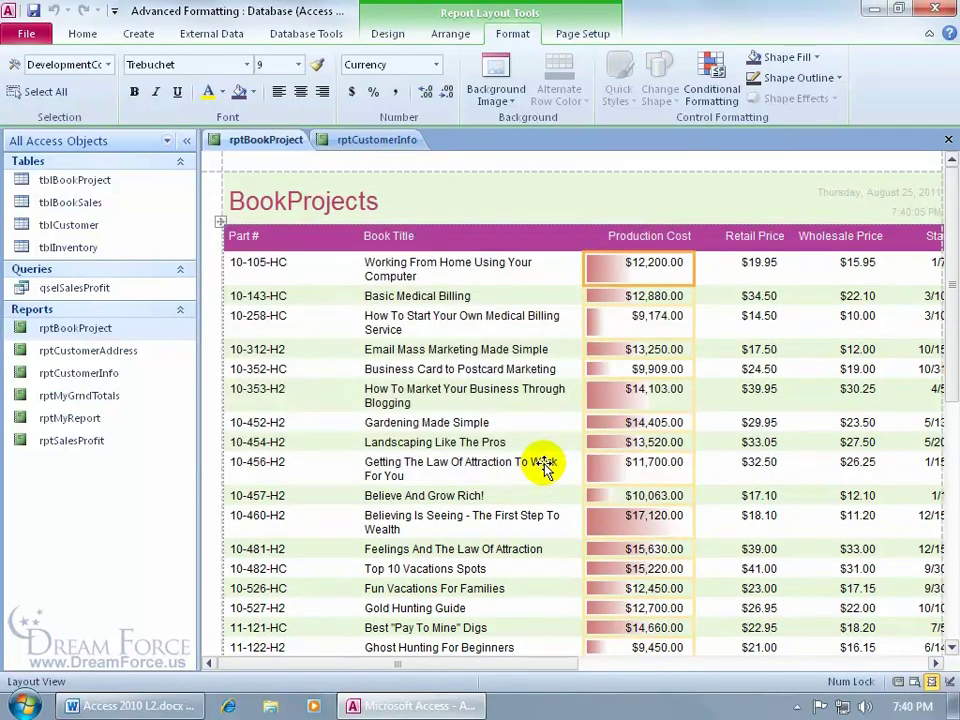
# Show rptBookProject in Print Preview and examine the Production Cost data bars on the whole page
pyautogui.rightClick(472, 182)
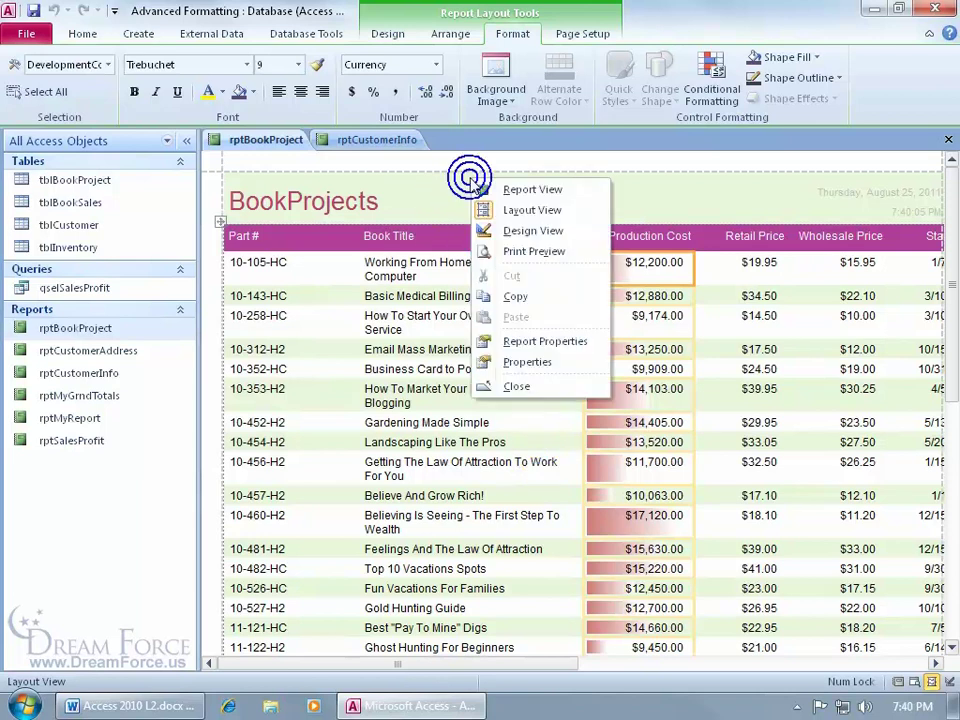
pyautogui.click(511, 255)
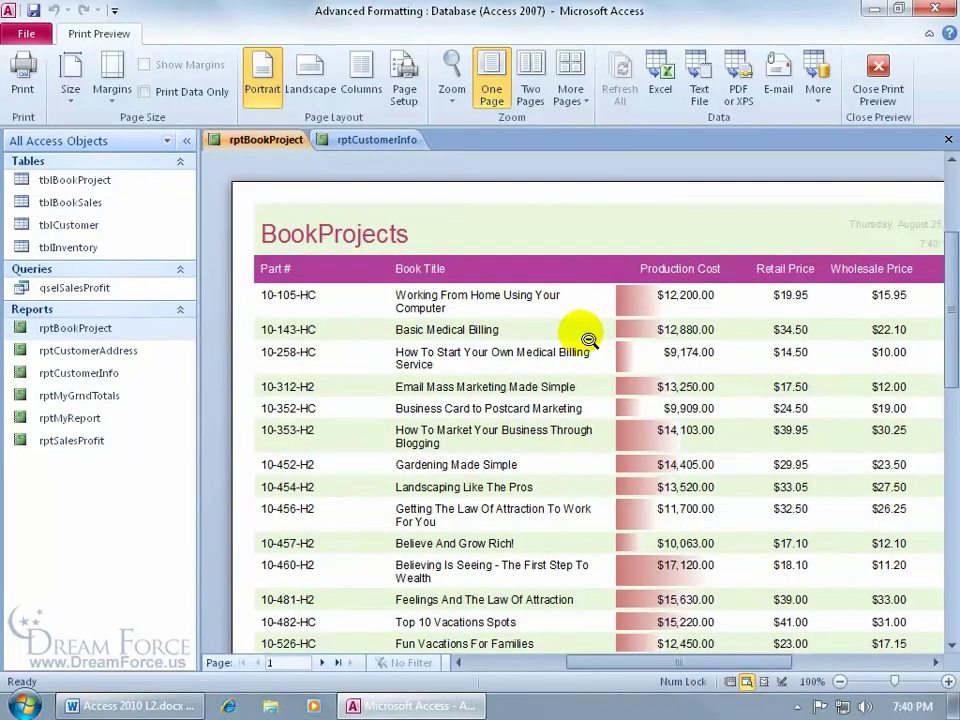
pyautogui.click(588, 340)
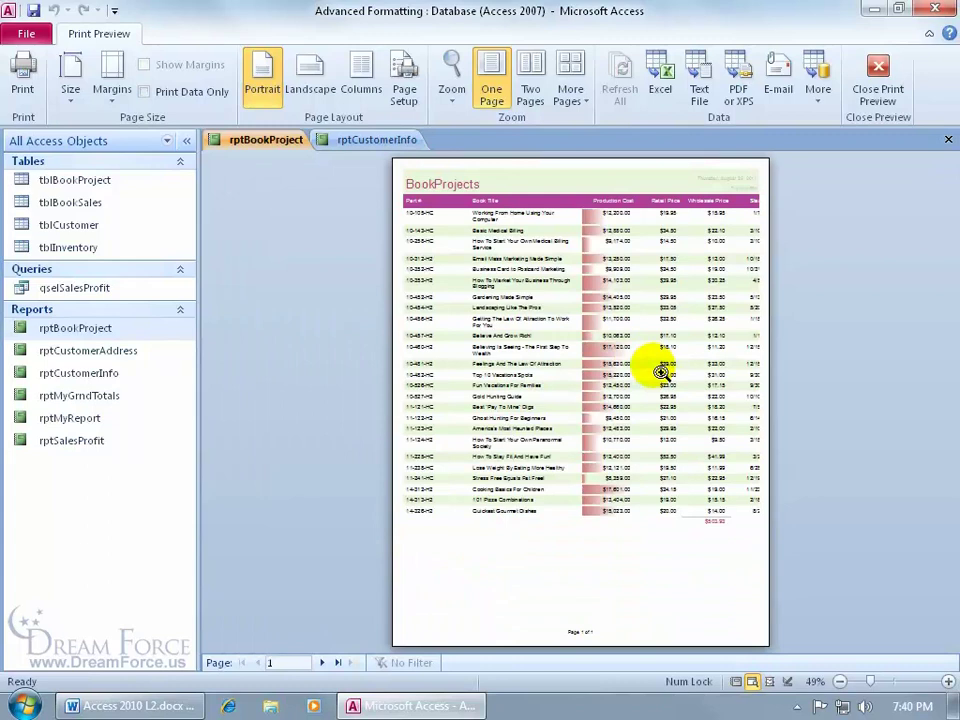